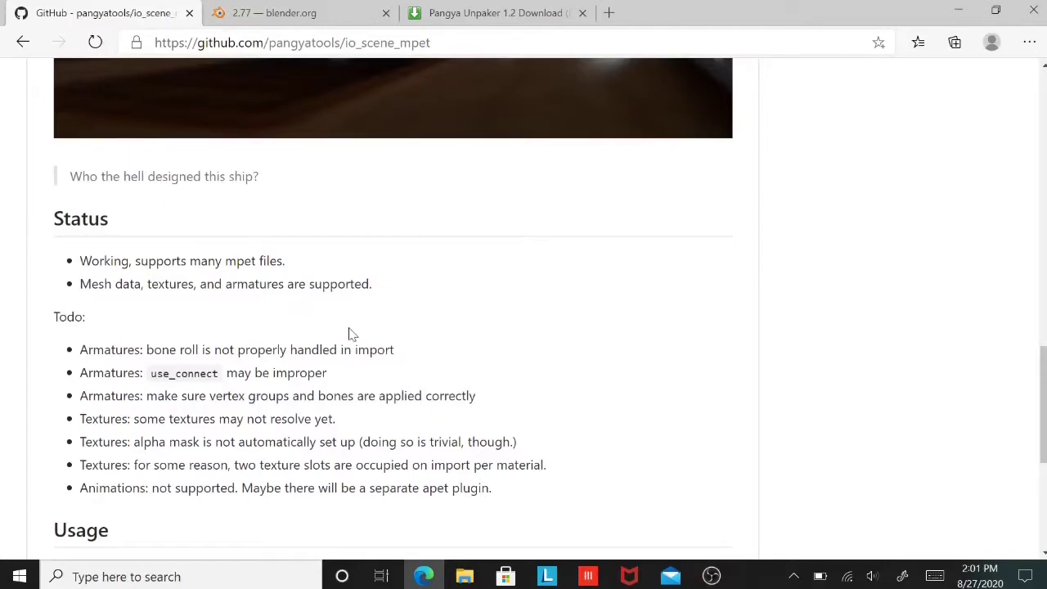
# Download io_scene_mpet-master.zip via the README's 'download zip' link, then return to the Blender 2.77 page.
pyautogui.scroll(-2, 336, 272)
pyautogui.scroll(2, 336, 270)
pyautogui.scroll(-1, 337, 270)
pyautogui.scroll(-1, 393, 311)
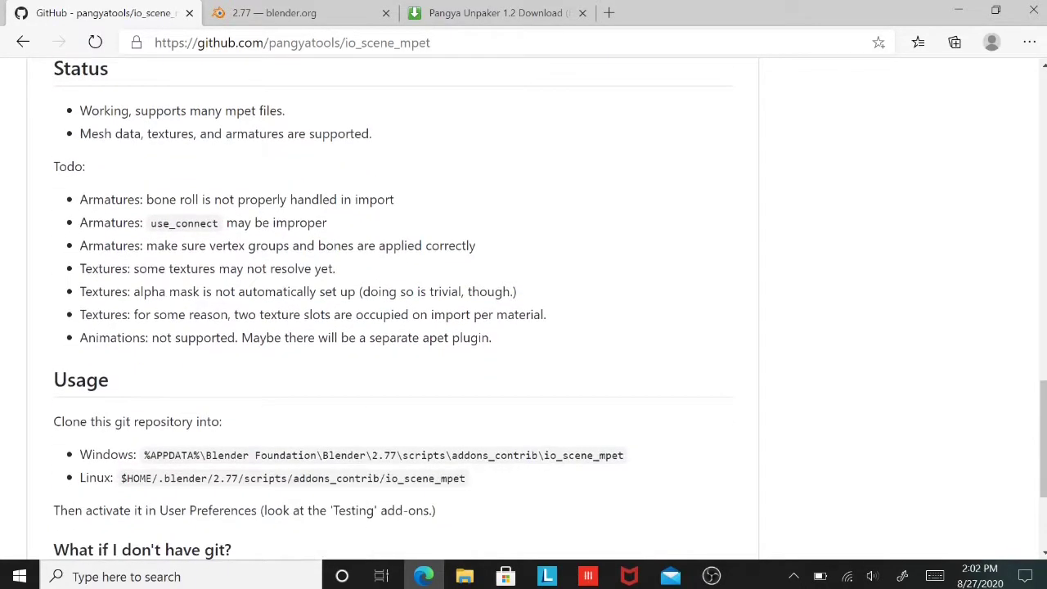
pyautogui.scroll(-3, 330, 322)
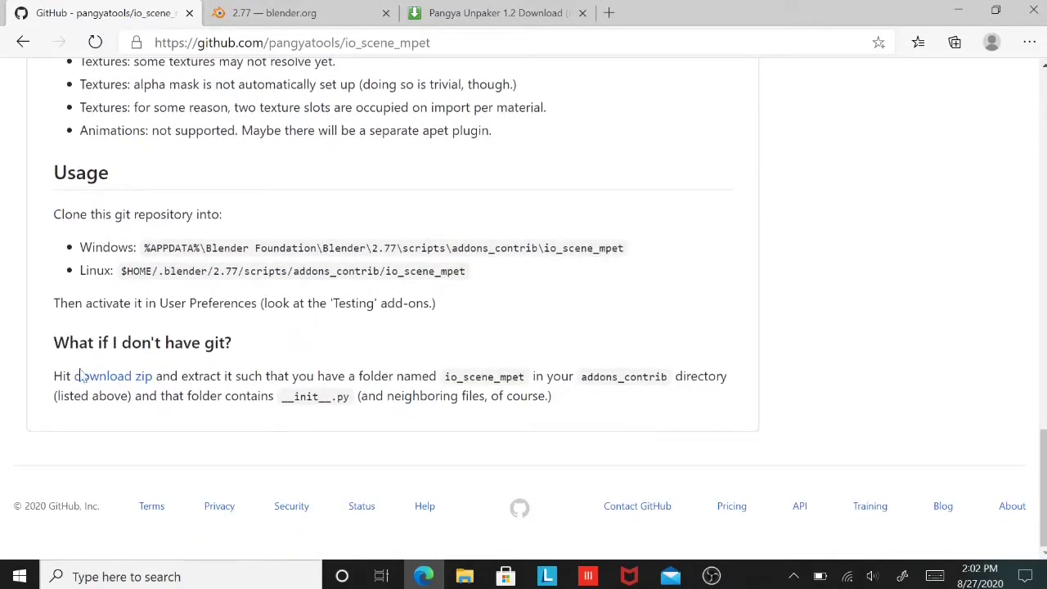
pyautogui.scroll(15, 168, 329)
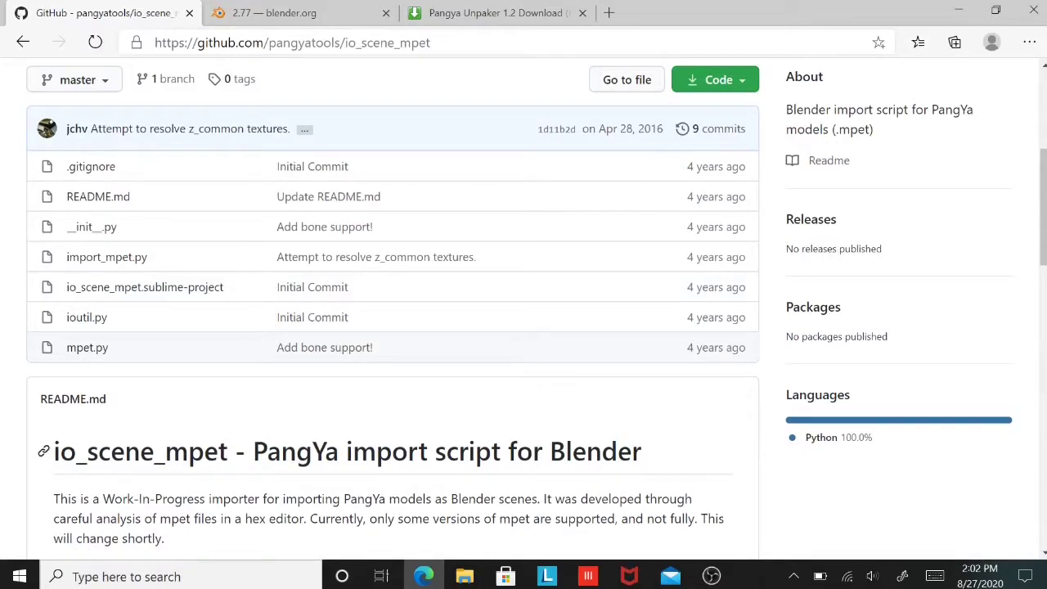
pyautogui.scroll(-15, 495, 451)
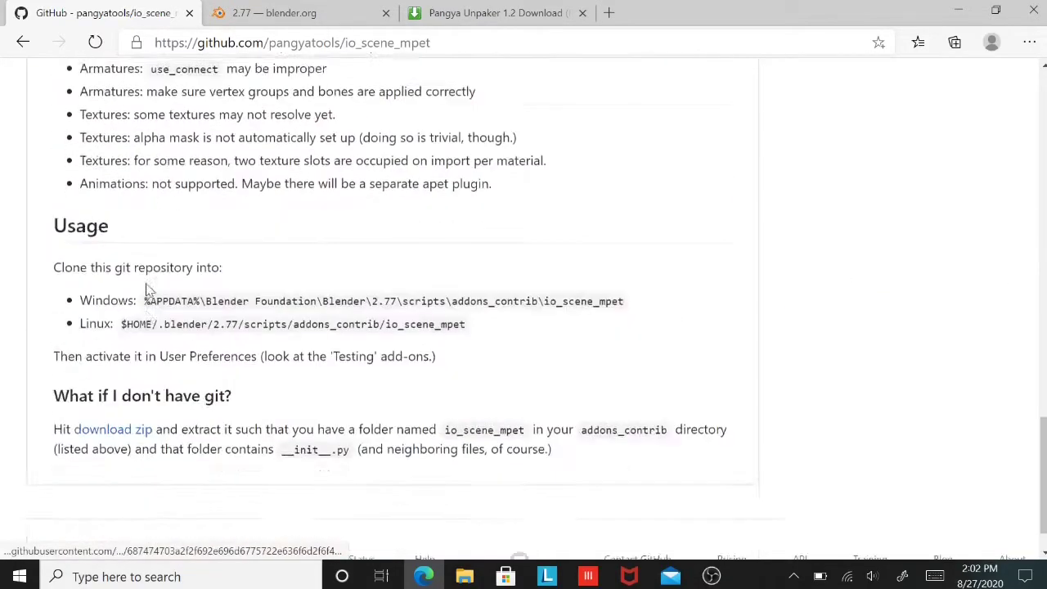
pyautogui.scroll(-1, 146, 289)
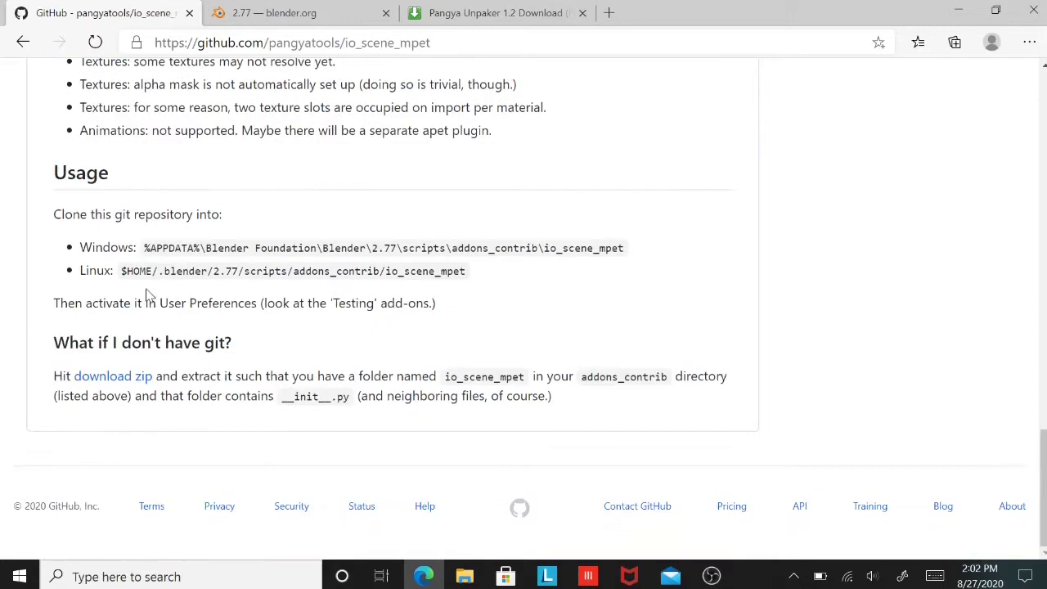
pyautogui.click(135, 378)
pyautogui.click(274, 10)
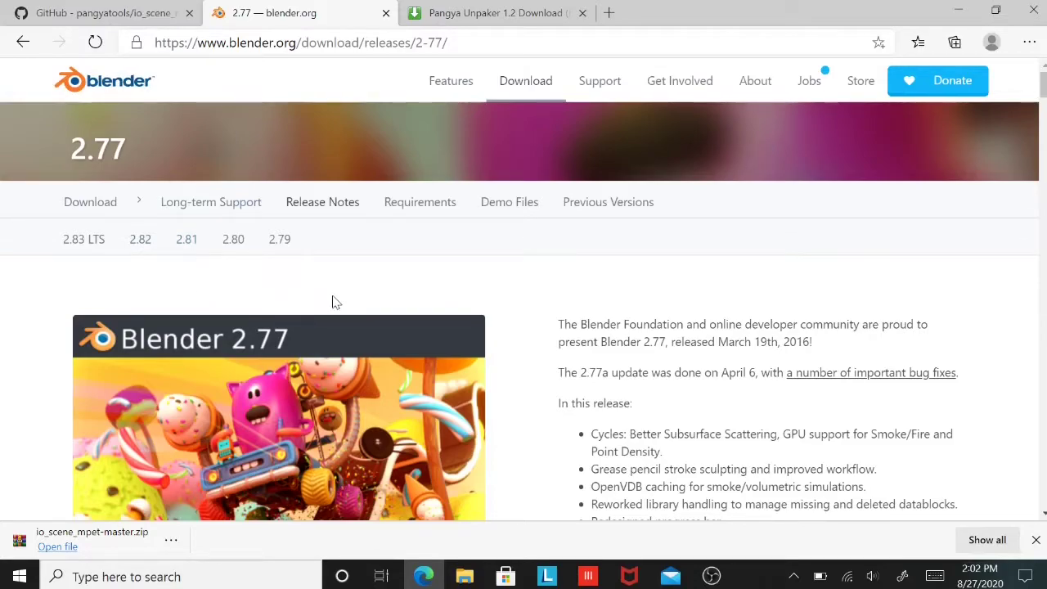
# Download blender-2.77-windows64.zip from the old Blender 2.77 release archive.
pyautogui.scroll(-3, 346, 299)
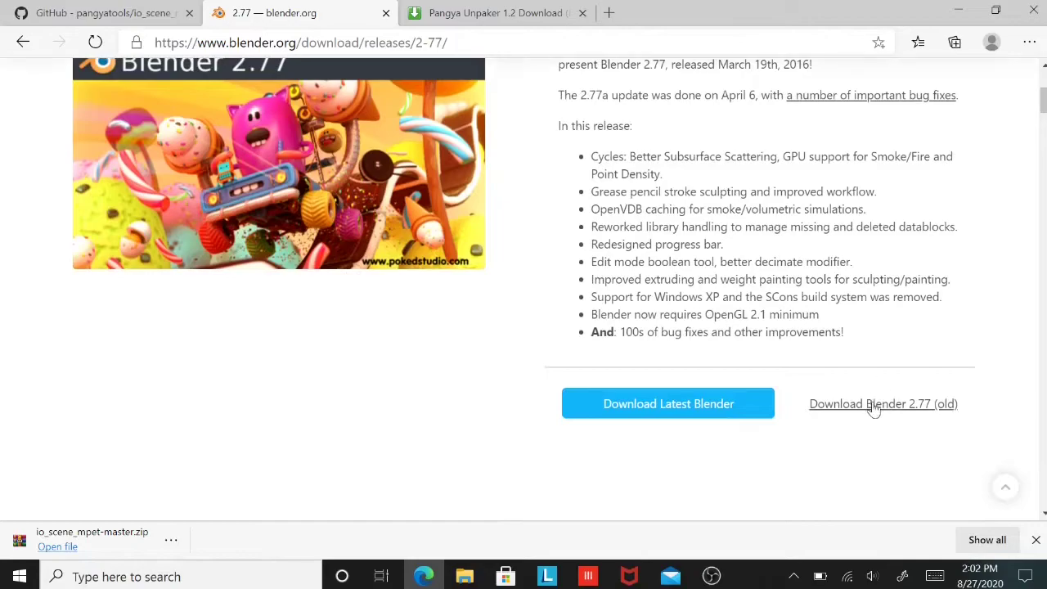
pyautogui.click(870, 406)
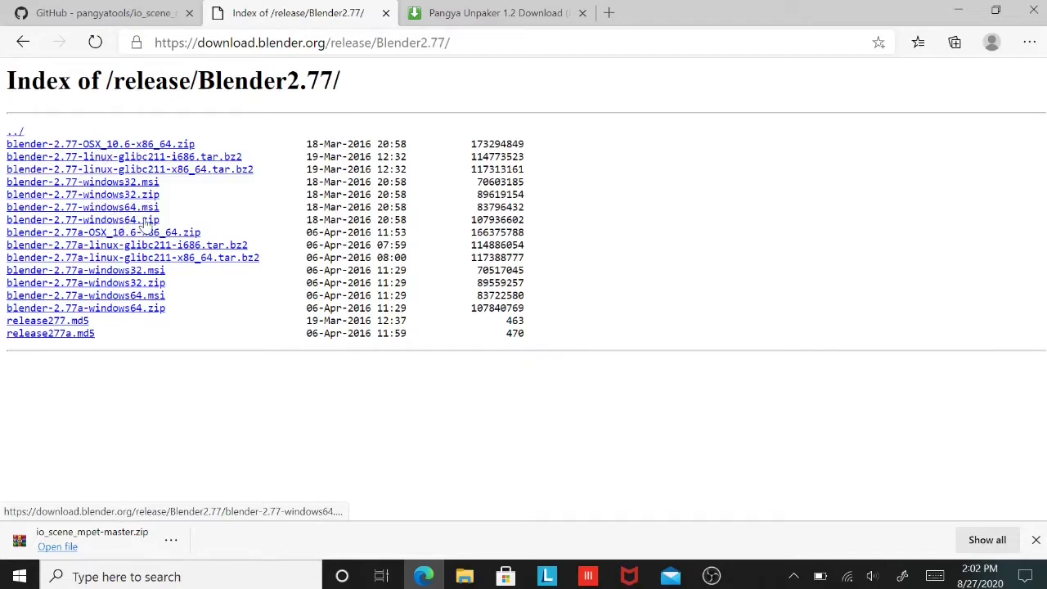
pyautogui.click(147, 220)
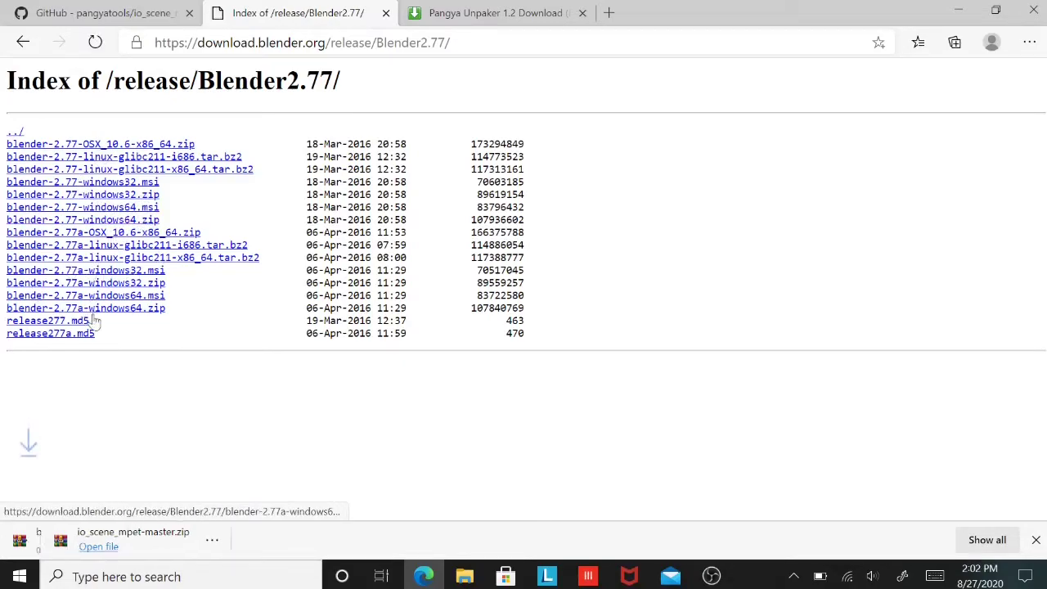
# Download pangyaunpakerinstall.rar from Software Informer, declining the extra client, then open a new tab.
pyautogui.click(442, 13)
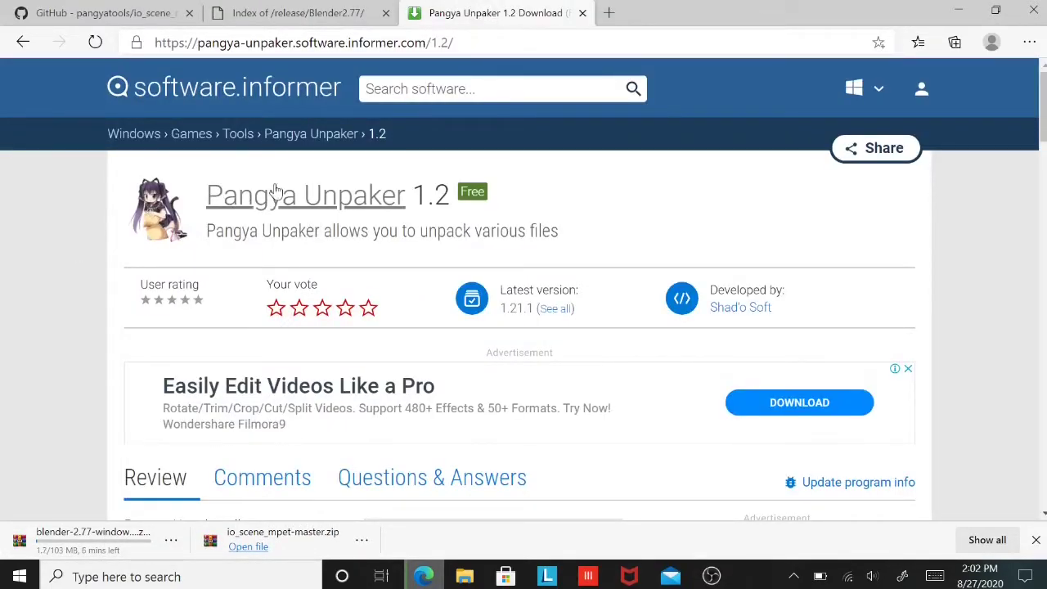
pyautogui.scroll(-1, 455, 215)
pyautogui.scroll(-5, 455, 215)
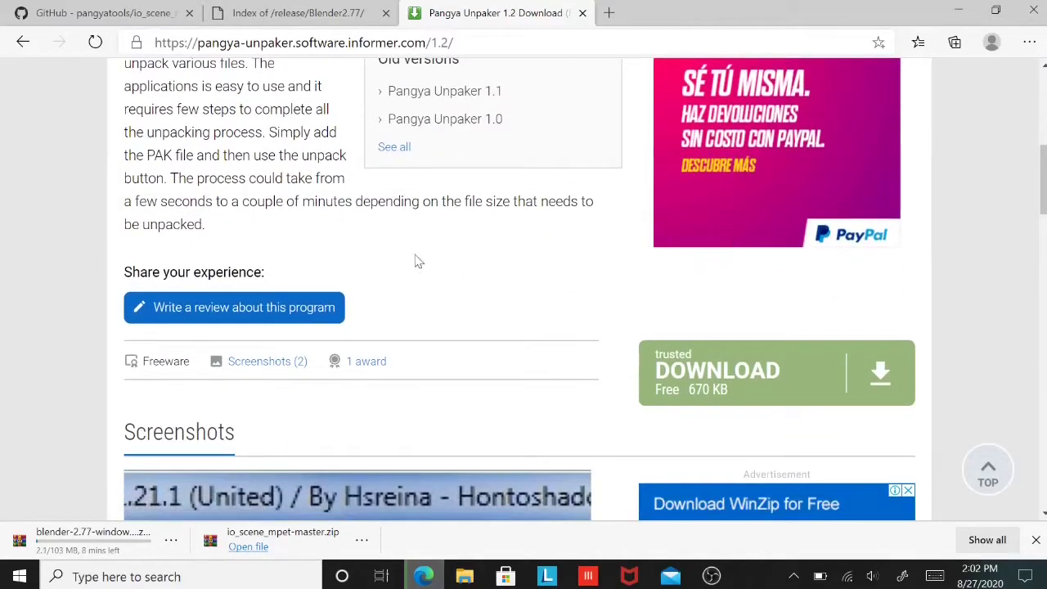
pyautogui.scroll(7, 351, 237)
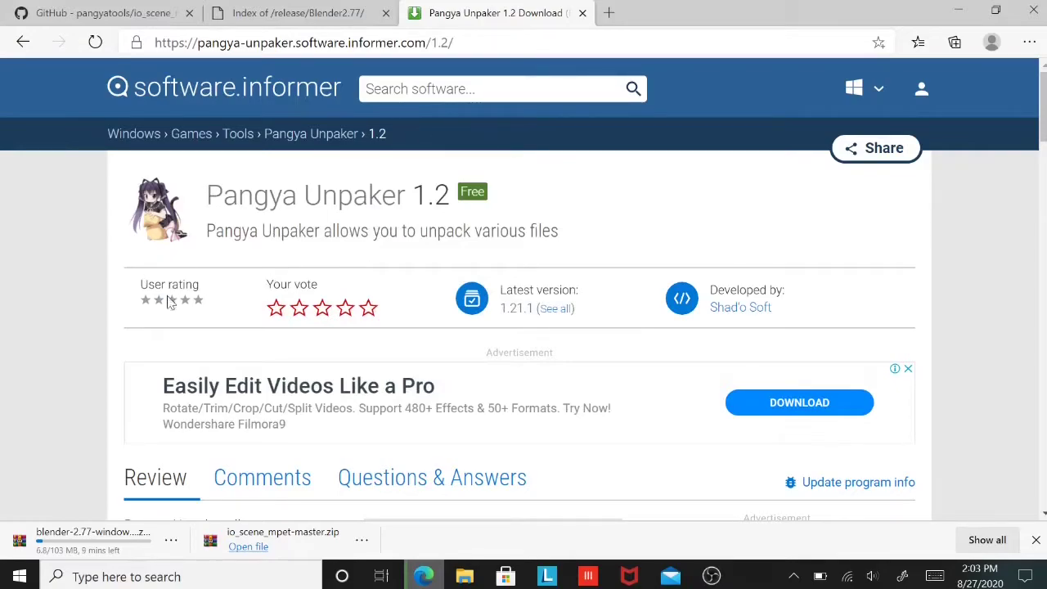
pyautogui.scroll(-5, 276, 305)
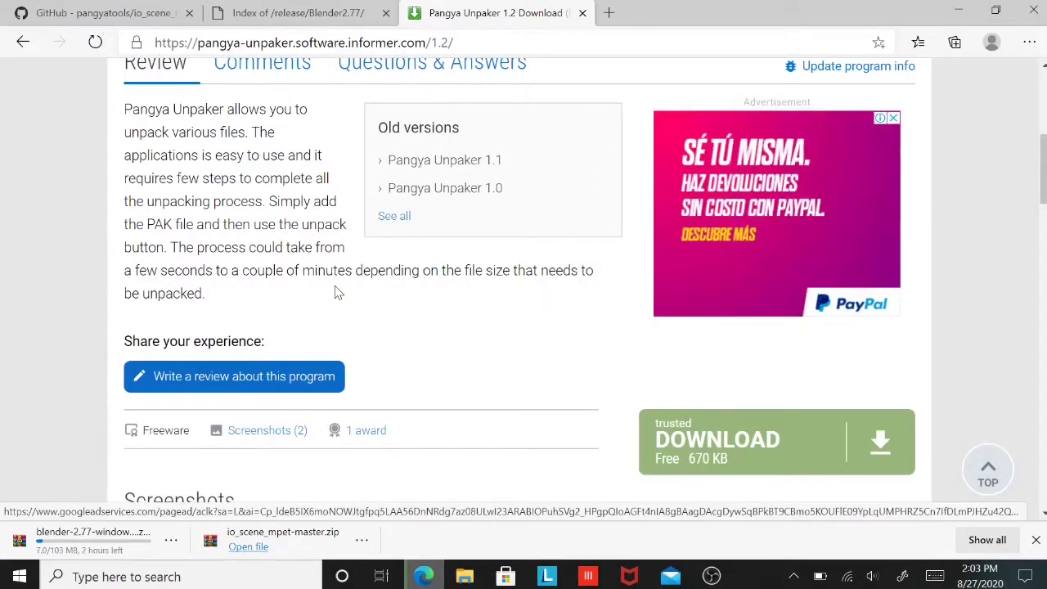
pyautogui.click(685, 436)
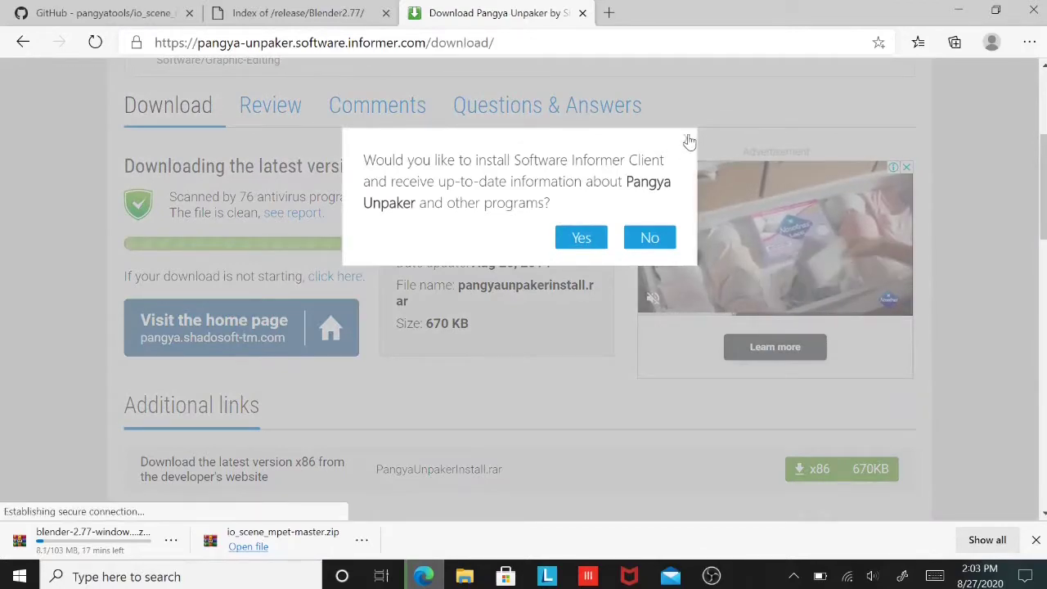
pyautogui.click(690, 142)
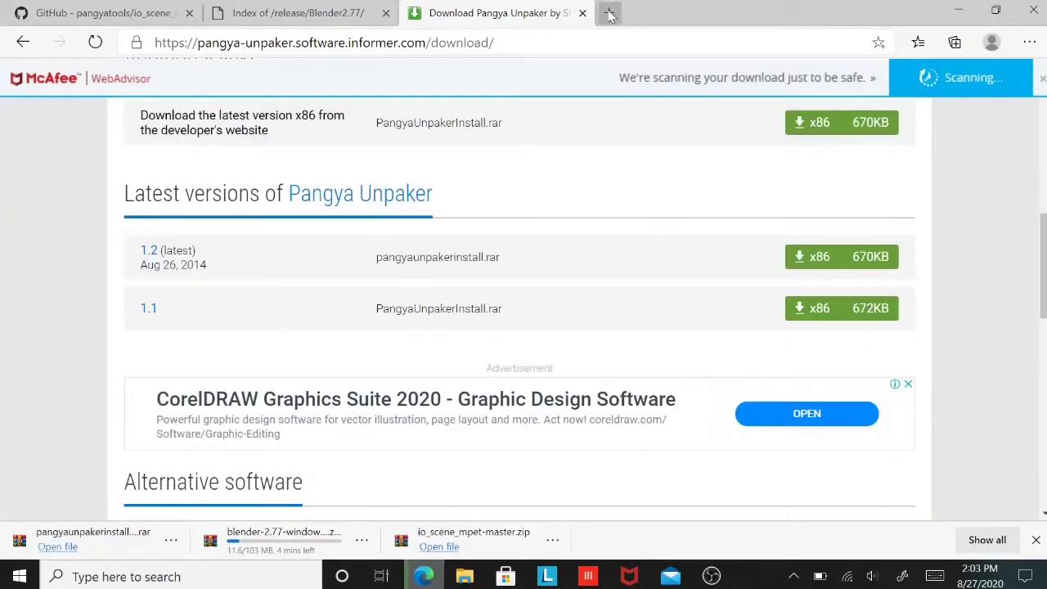
pyautogui.click(618, 13)
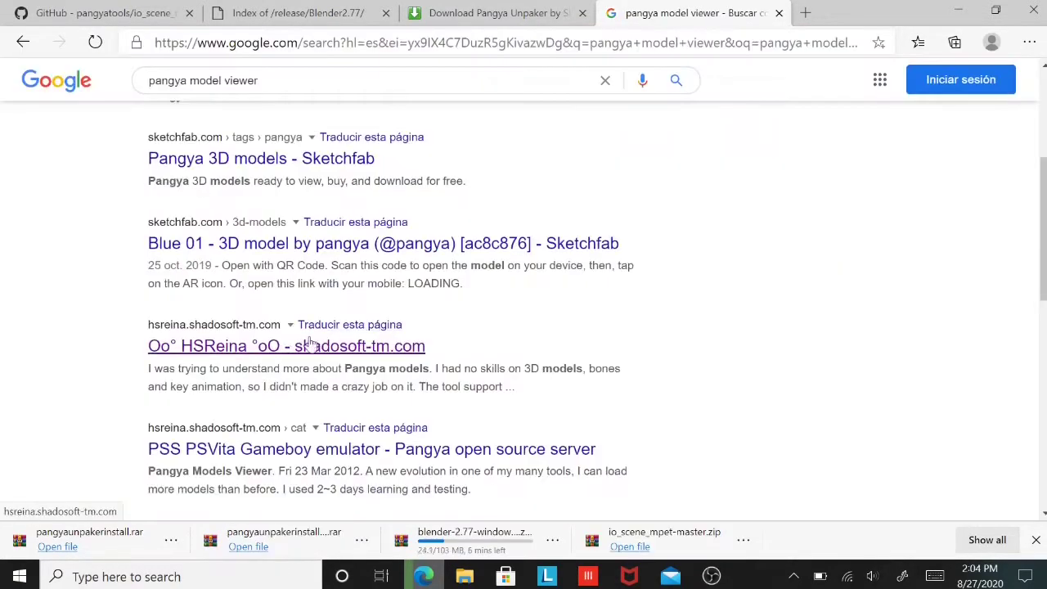
# Download pmv.zip (Pangya Models View 0.1) from the HSReina site.
pyautogui.click(239, 345)
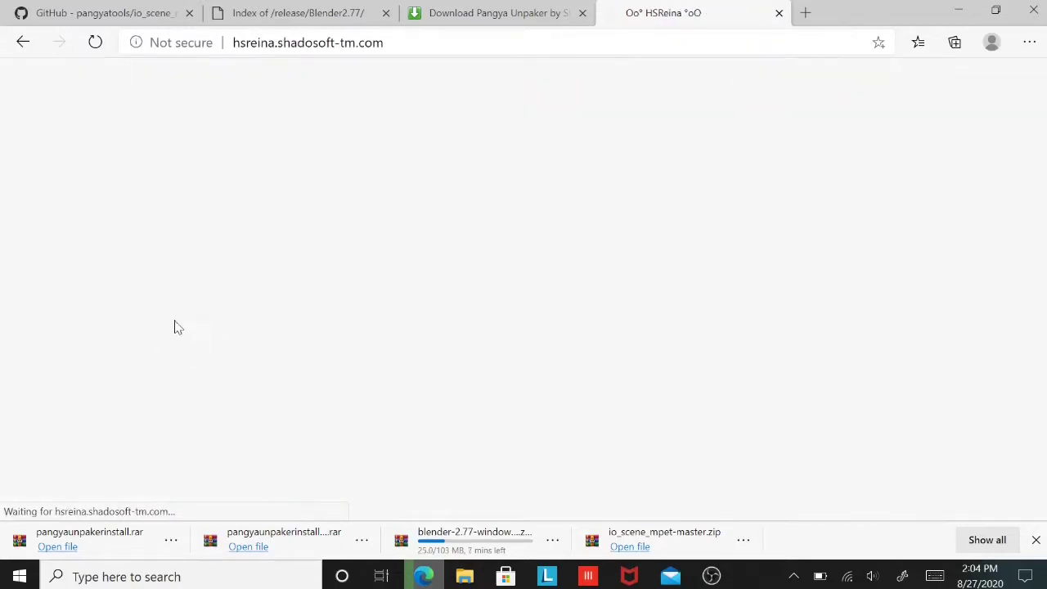
pyautogui.scroll(-4, 367, 243)
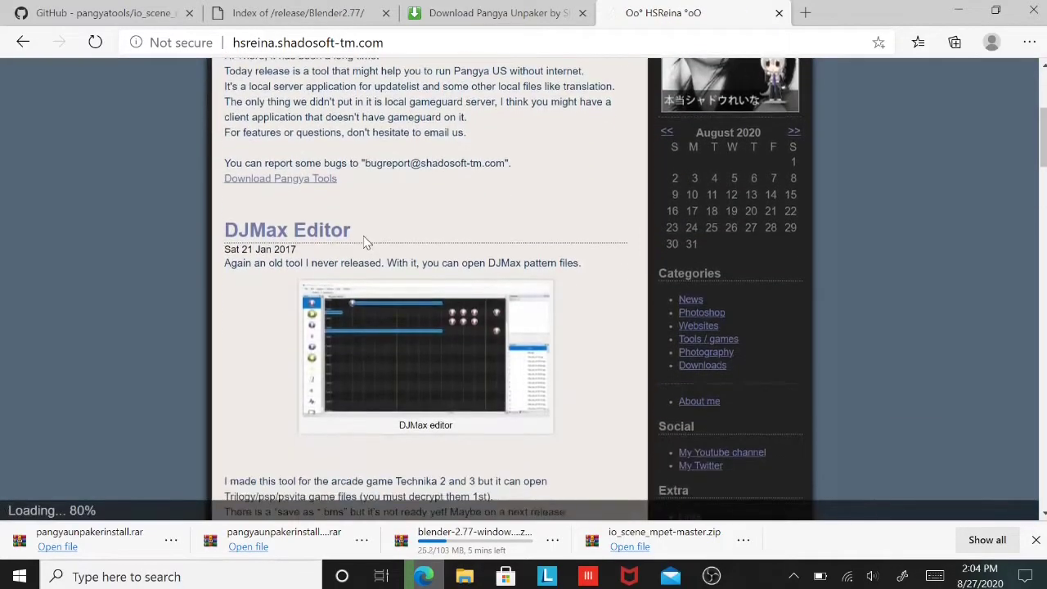
pyautogui.scroll(-6, 367, 243)
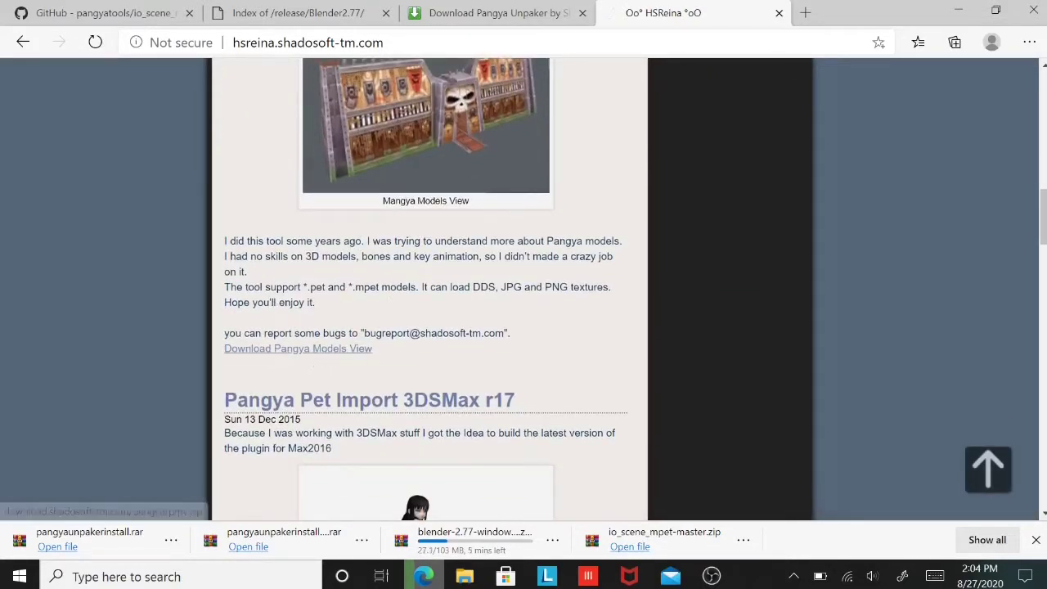
pyautogui.scroll(2, 335, 343)
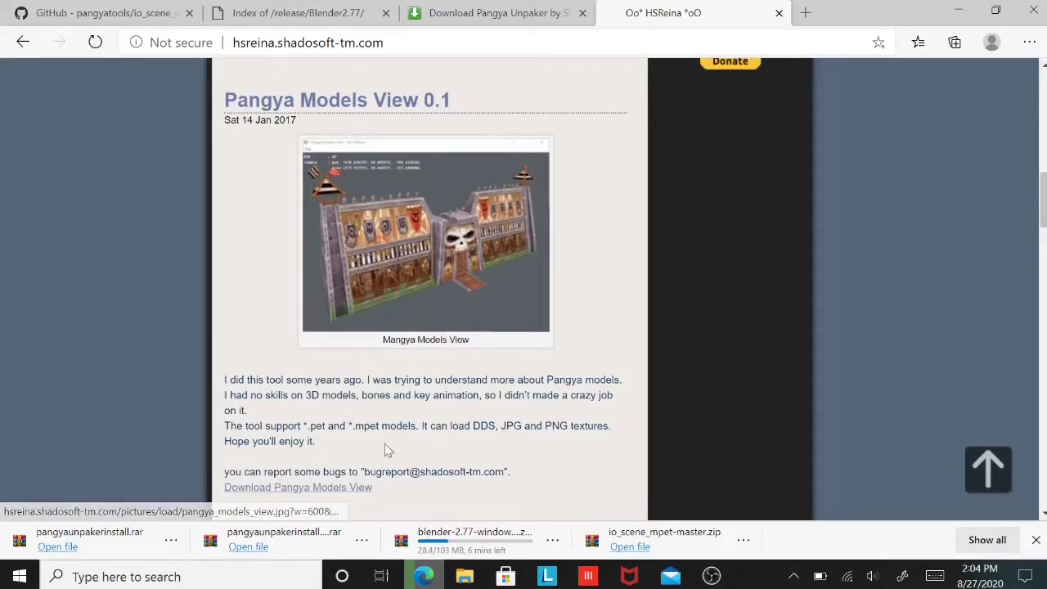
pyautogui.click(332, 488)
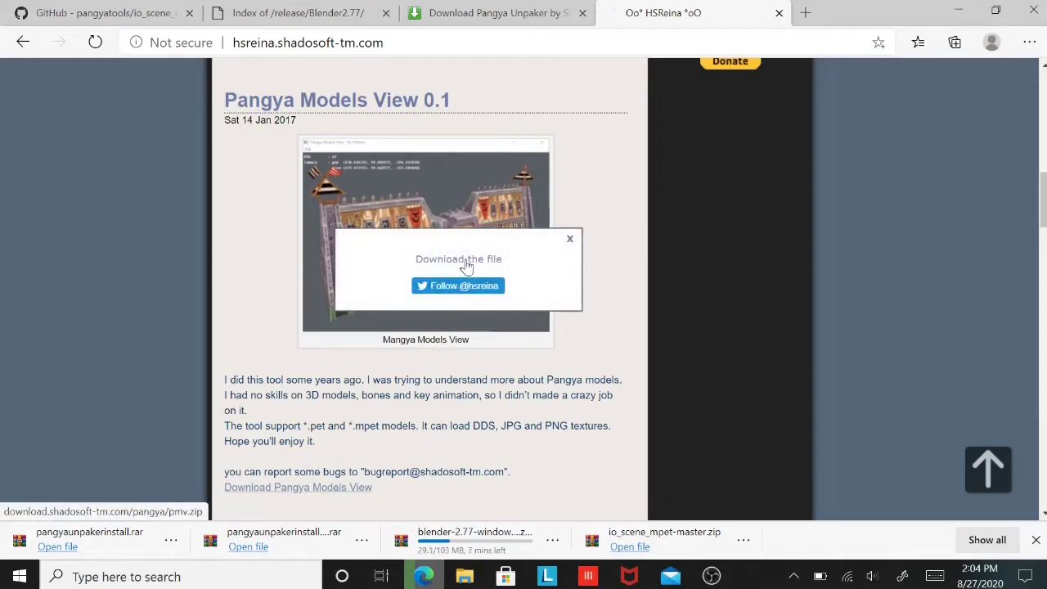
pyautogui.click(428, 259)
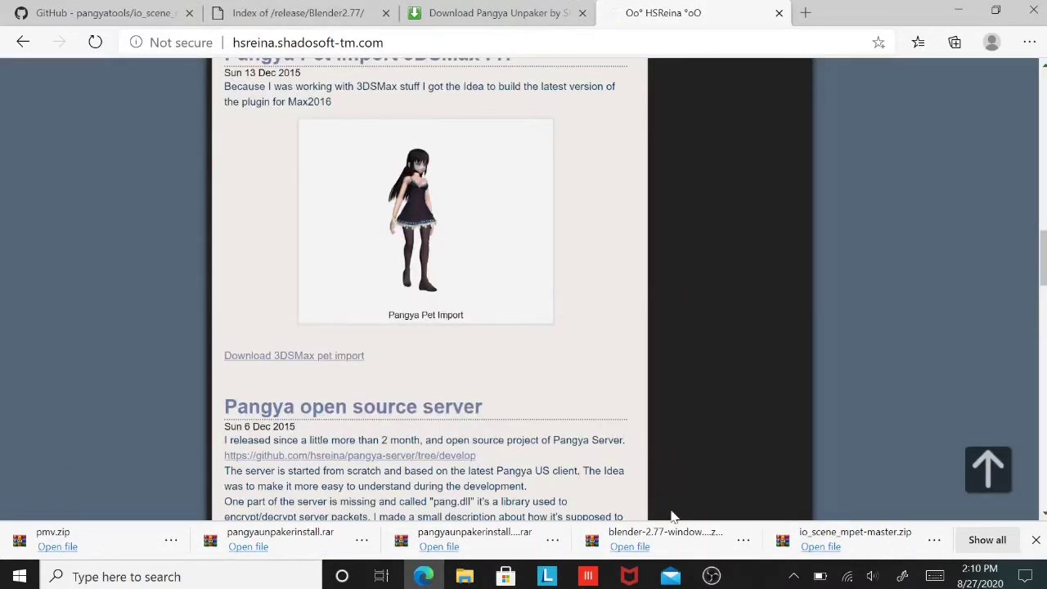
# Extract the Blender folder from blender-2.77-windows64.zip to C:\Program Files.
pyautogui.click(657, 543)
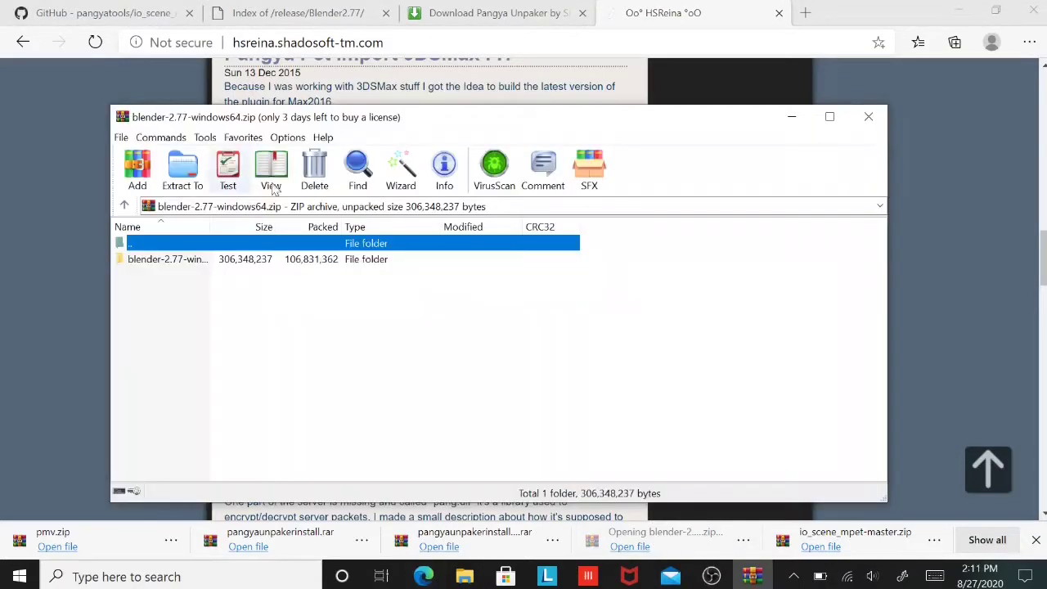
pyautogui.click(203, 261)
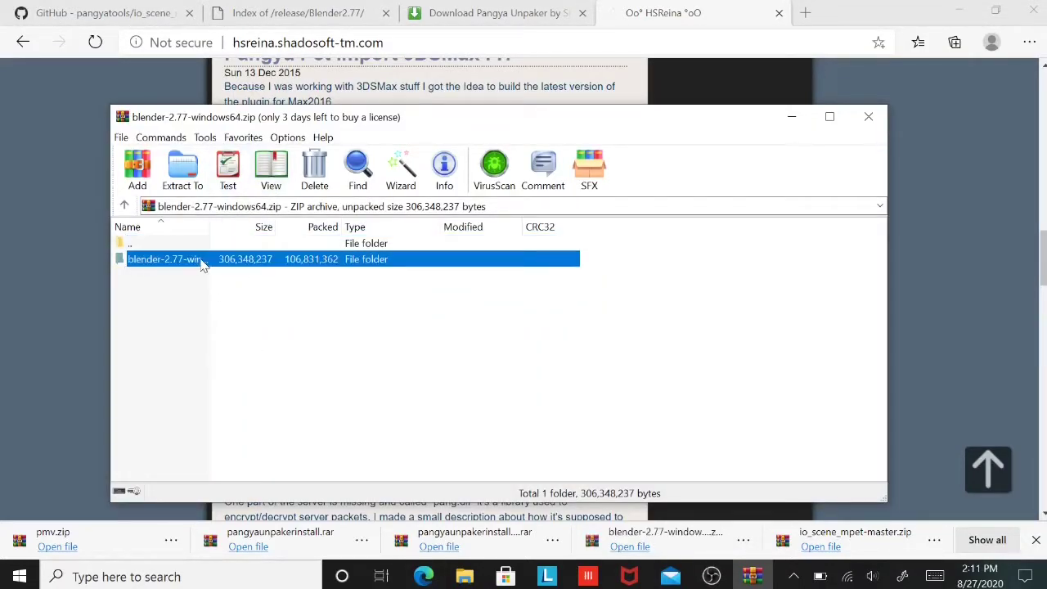
pyautogui.click(188, 172)
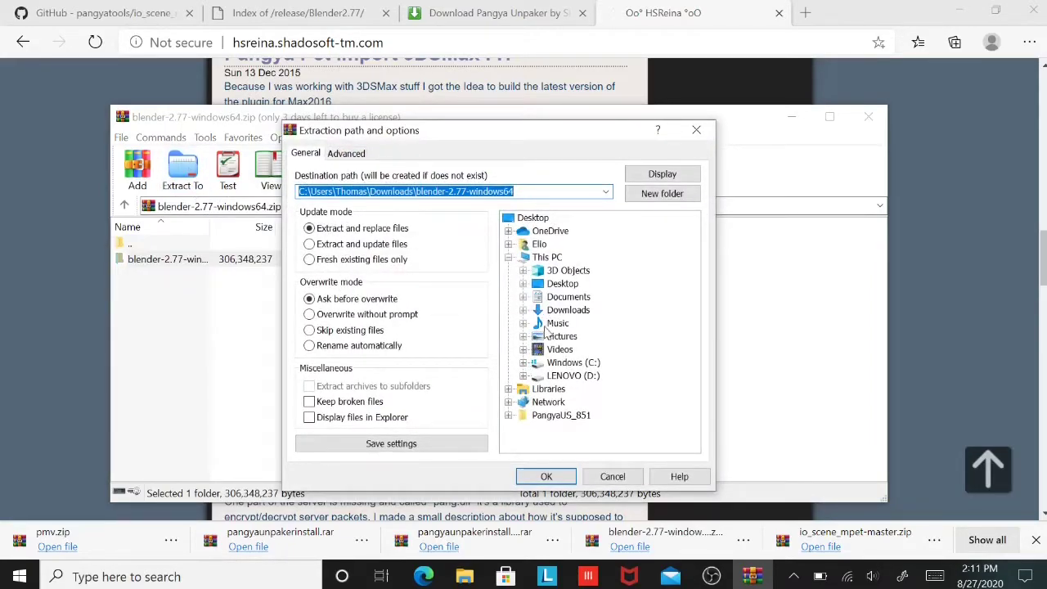
pyautogui.click(524, 363)
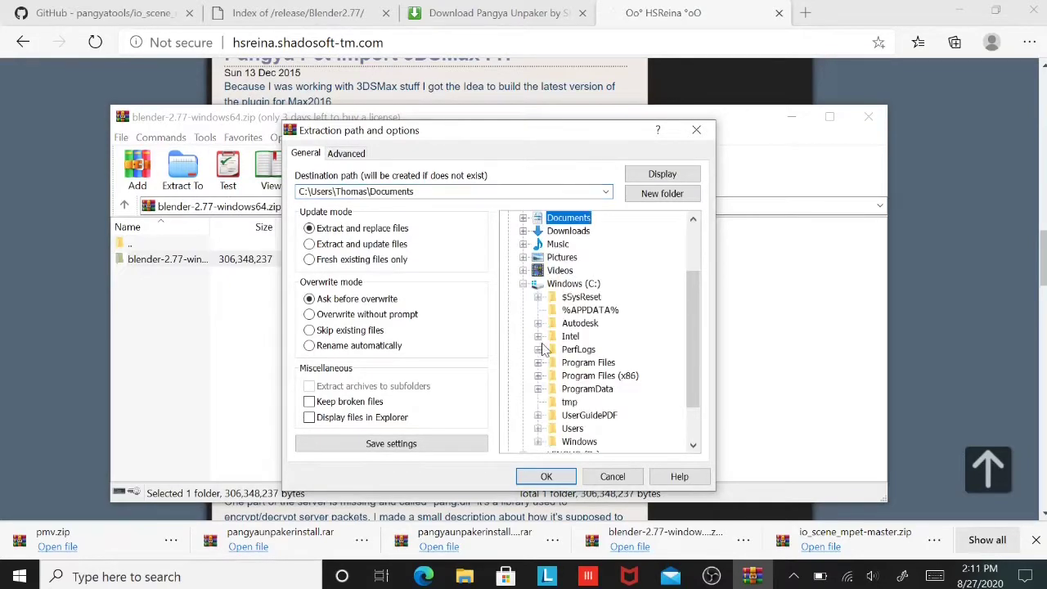
pyautogui.click(538, 362)
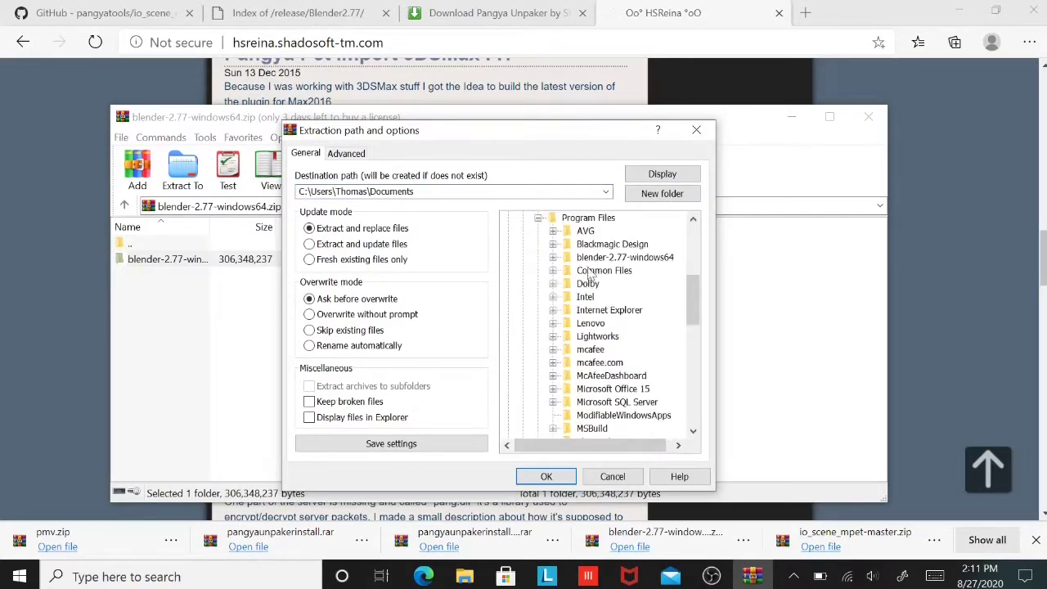
pyautogui.click(590, 219)
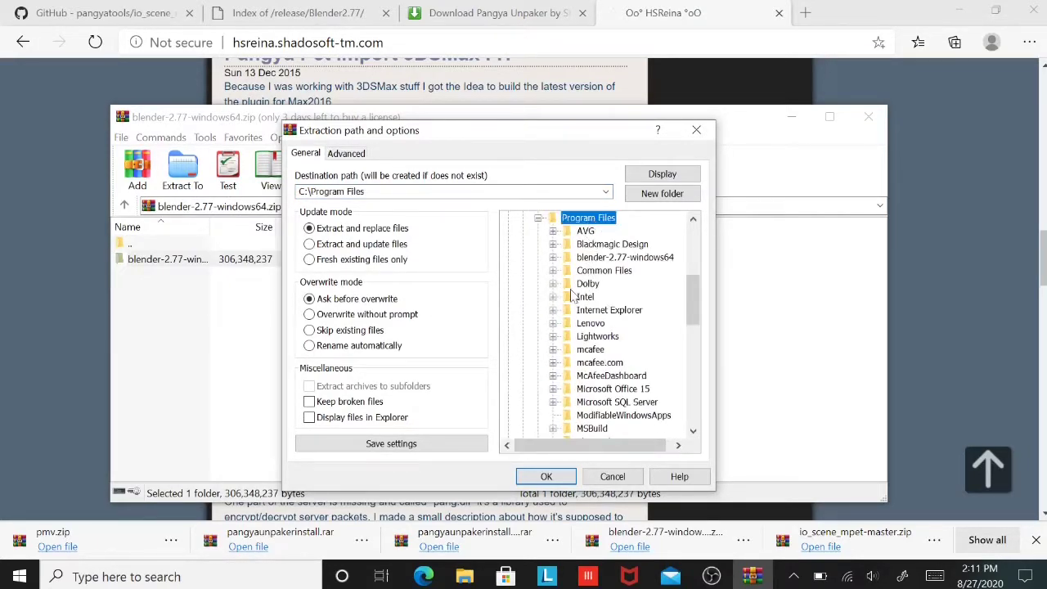
pyautogui.click(564, 478)
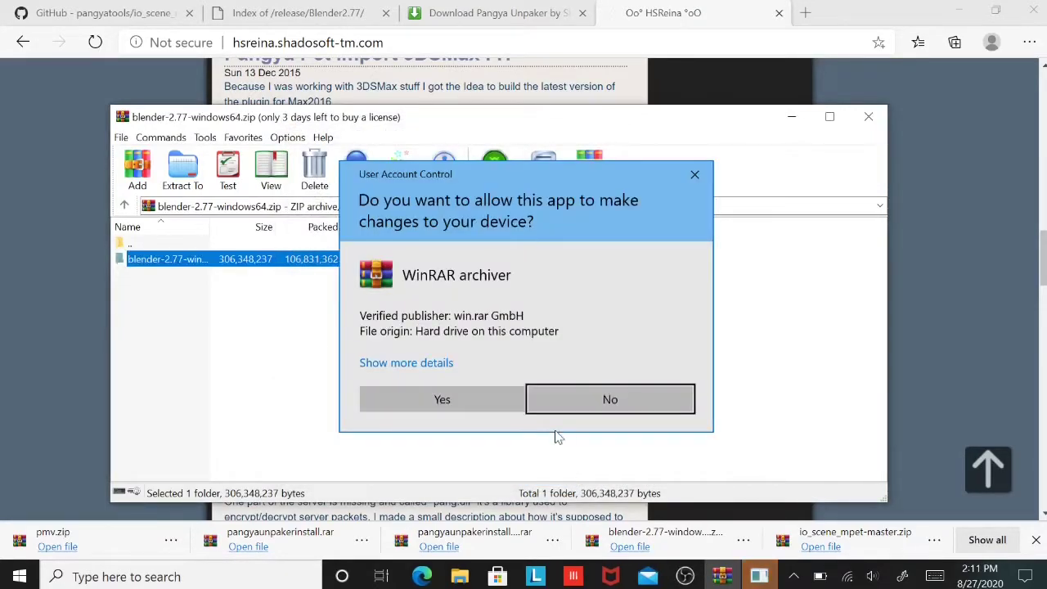
# Grant permission, skip replacing the existing files, and close the Blender archive.
pyautogui.click(458, 396)
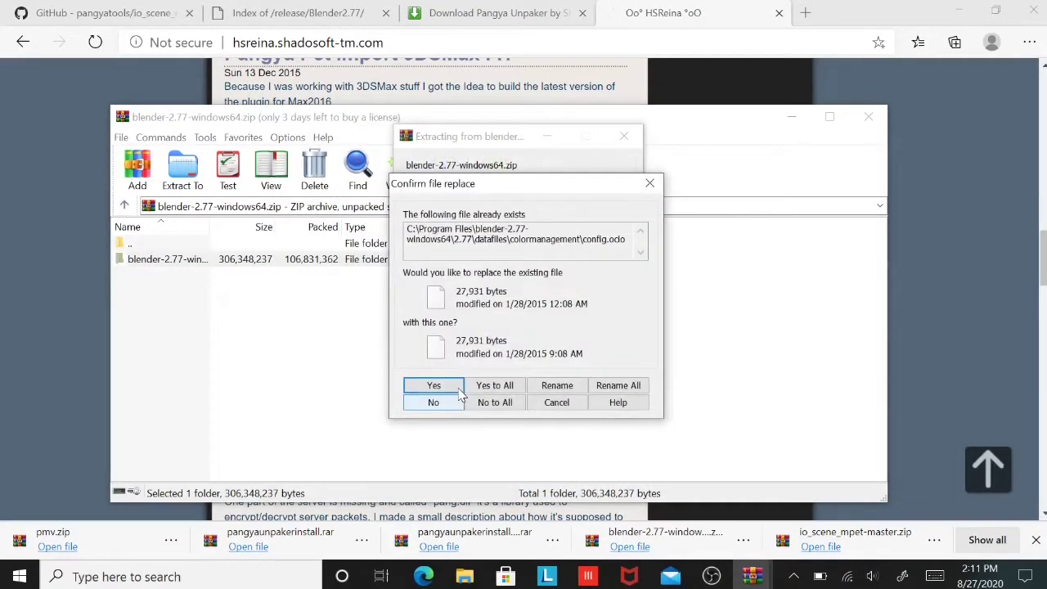
pyautogui.click(649, 183)
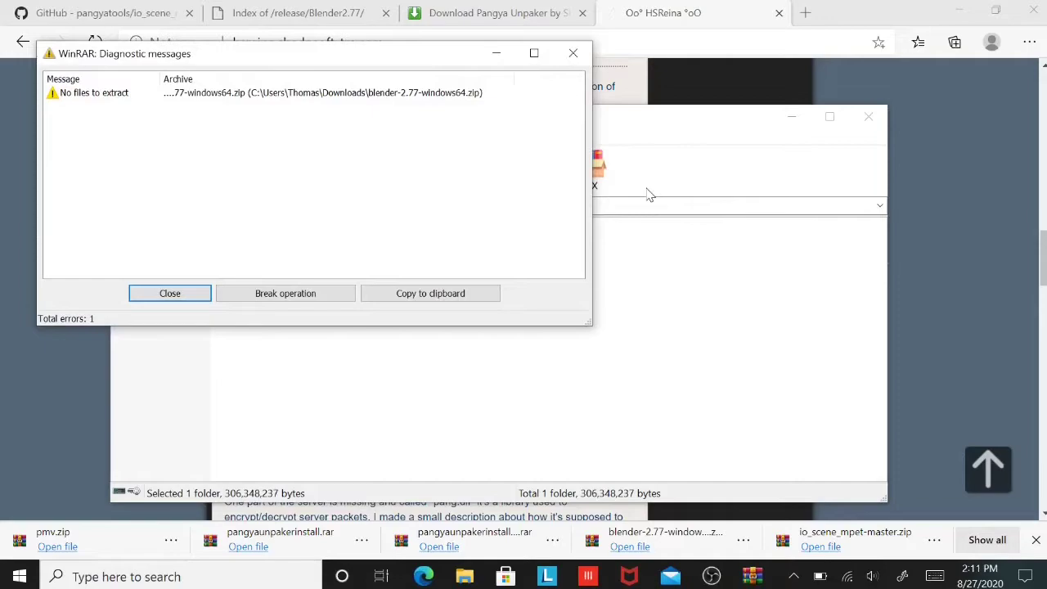
pyautogui.click(572, 54)
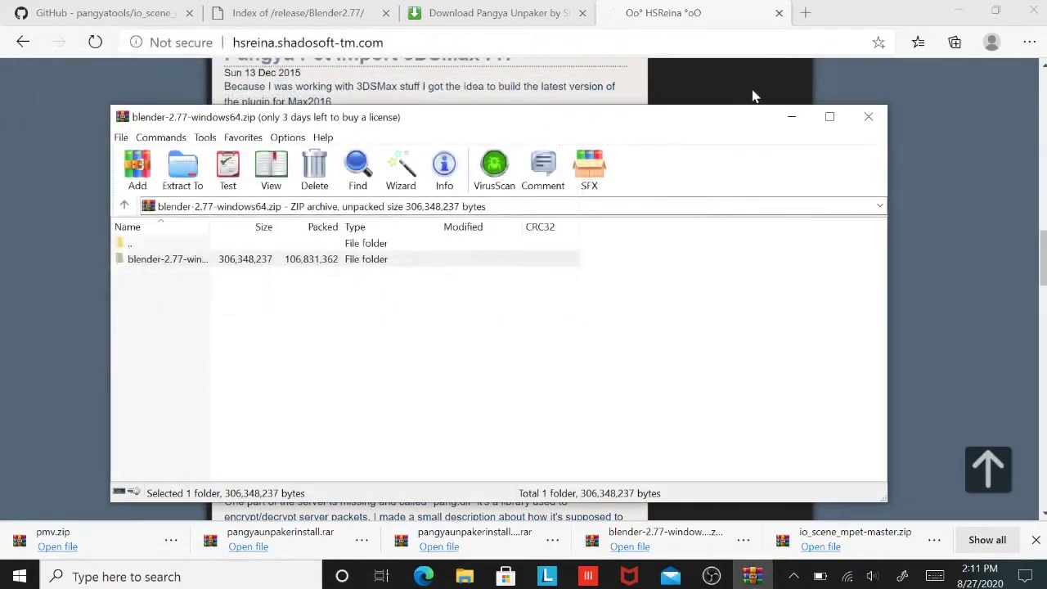
pyautogui.click(867, 119)
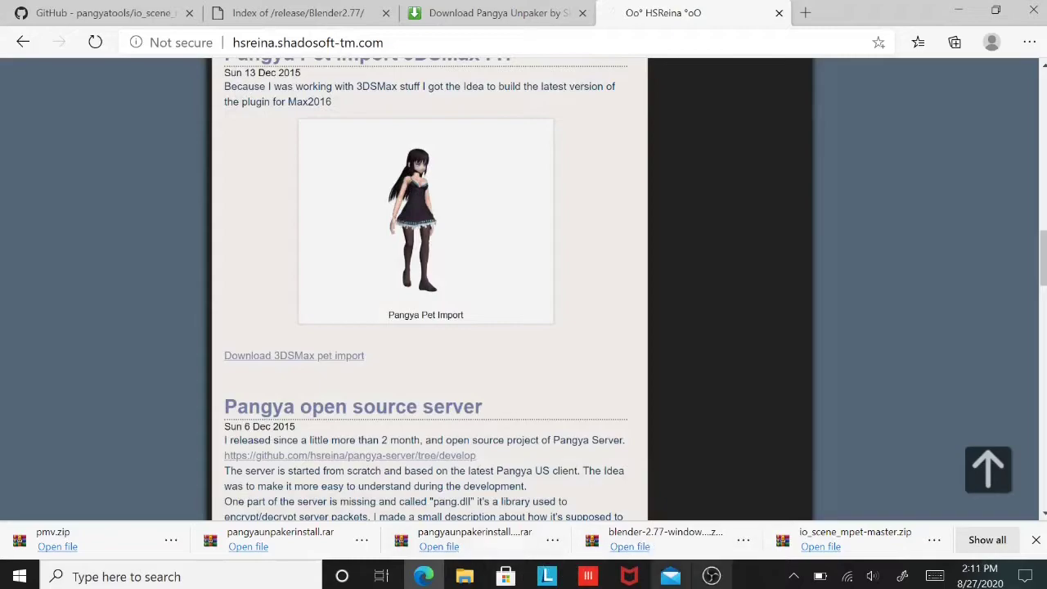
# Confirm OBS is still recording, then open the downloaded pangyaunpakerinstall.rar.
pyautogui.click(712, 576)
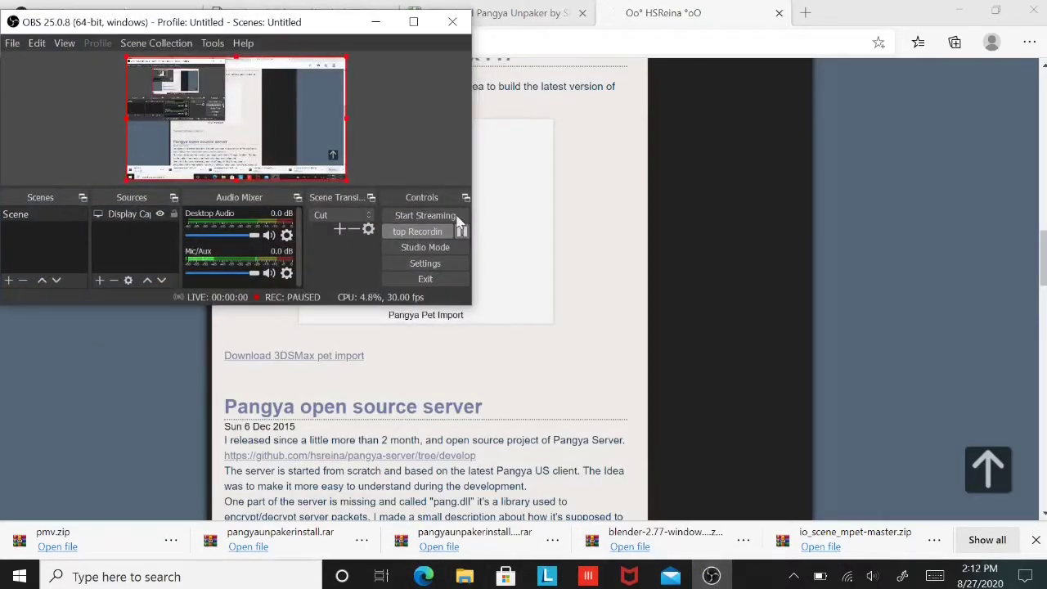
pyautogui.click(375, 21)
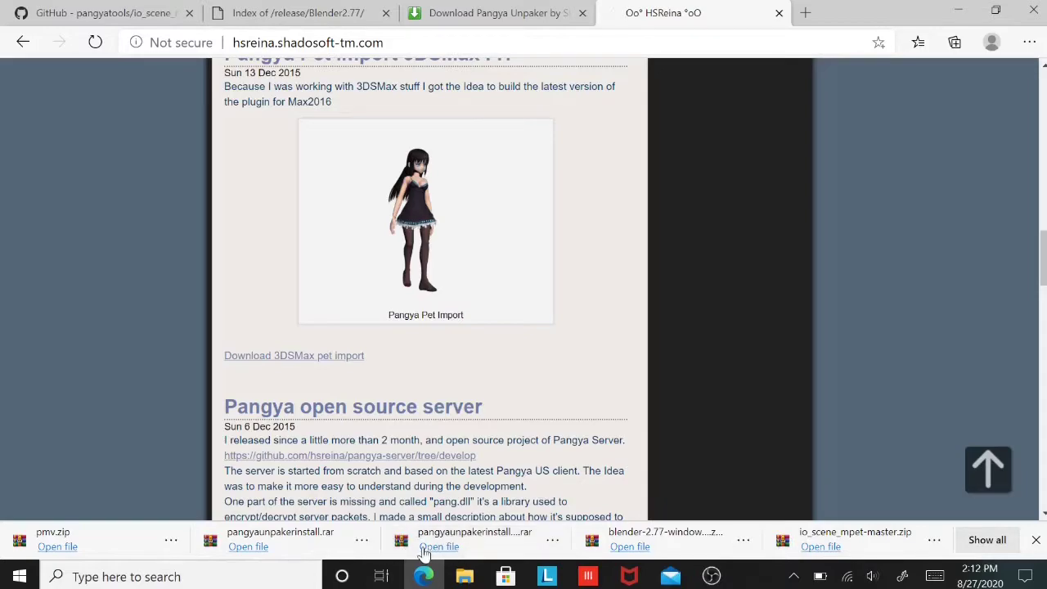
pyautogui.click(712, 575)
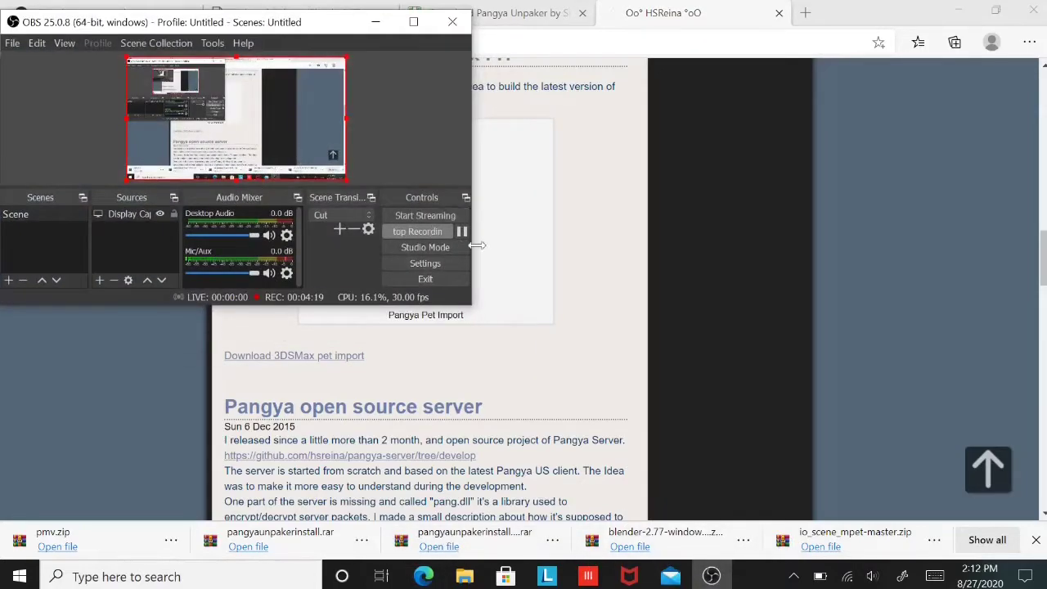
pyautogui.click(377, 23)
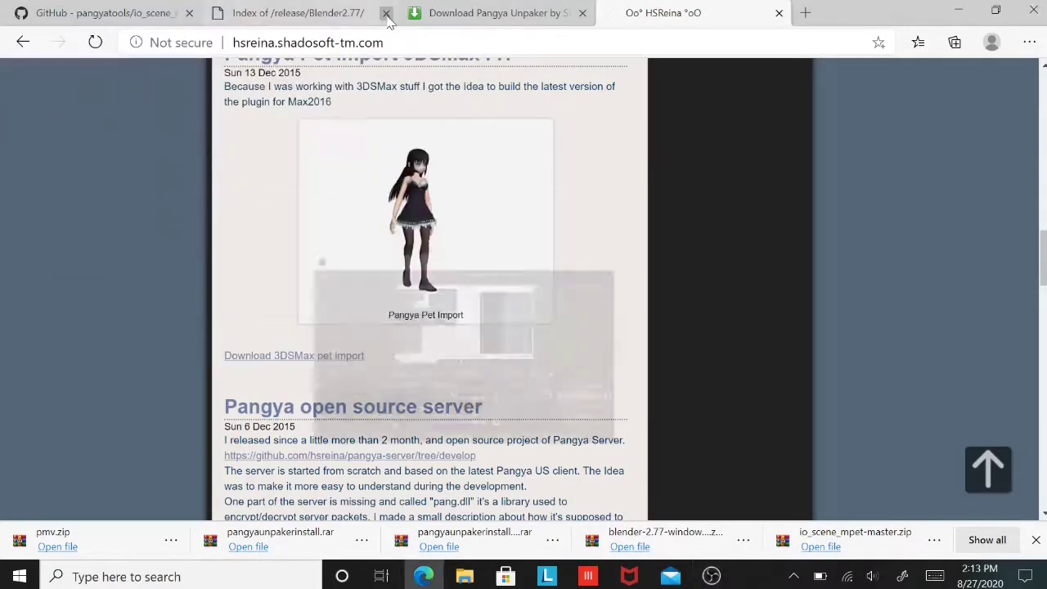
pyautogui.click(489, 542)
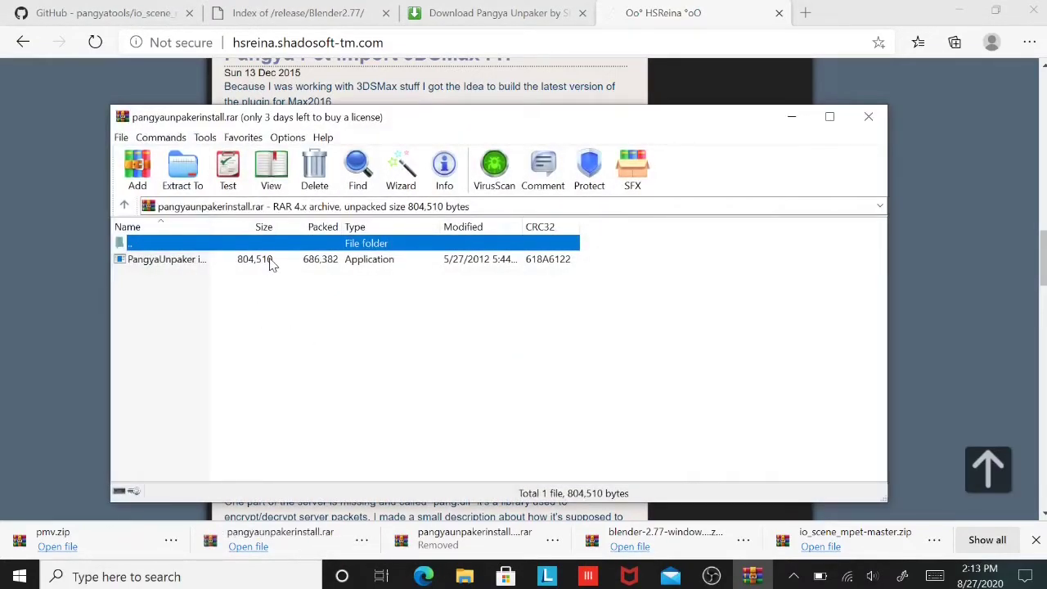
# Select the PangyaUnpaker installer application inside the archive.
pyautogui.click(245, 260)
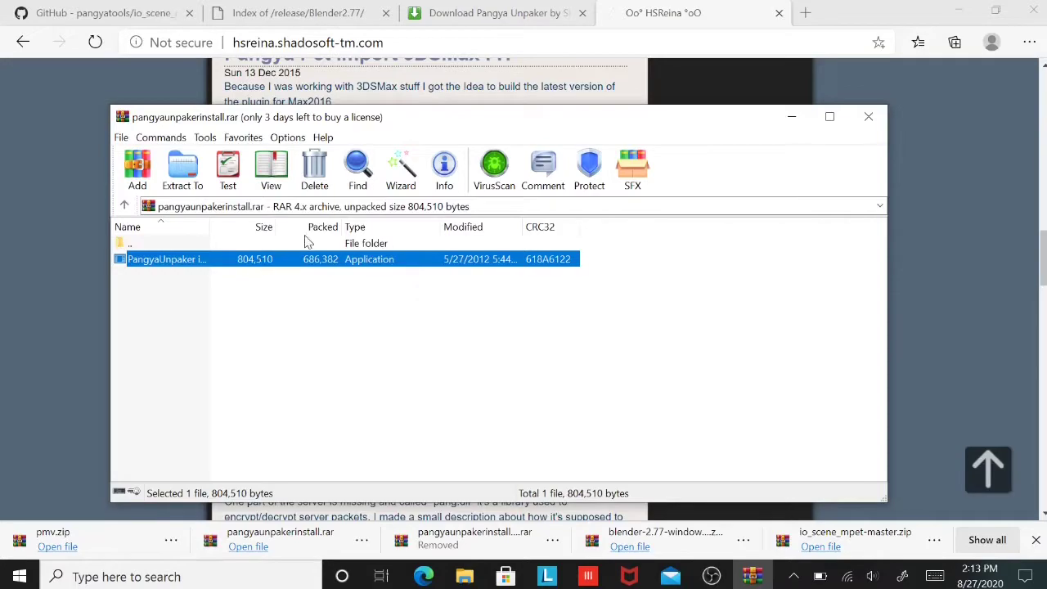
# Run the PangyaUnpaker installer, grant permission, and accept the licence to install it.
pyautogui.doubleClick(399, 260)
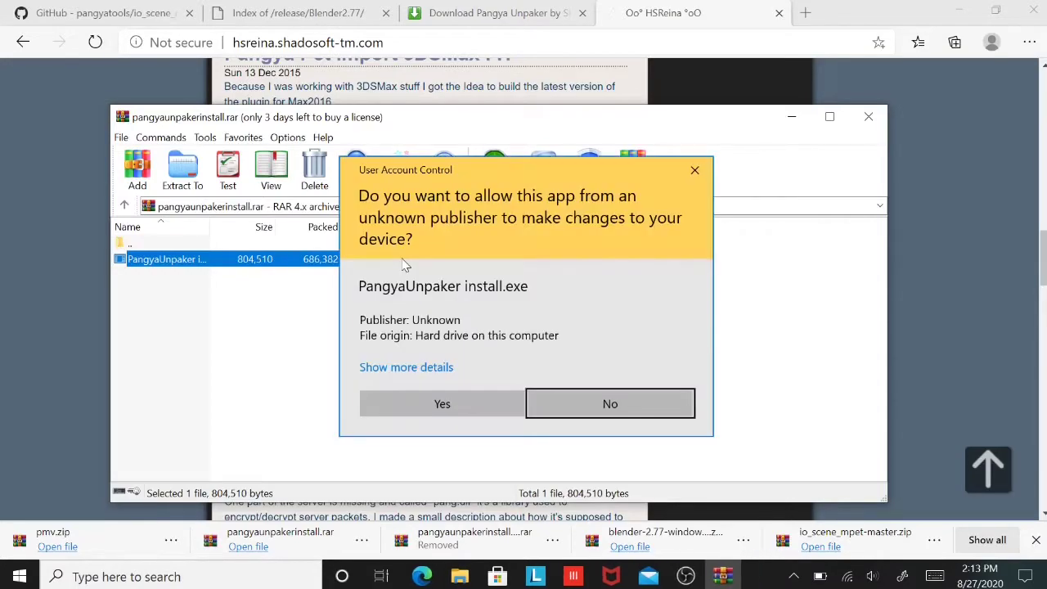
pyautogui.click(487, 403)
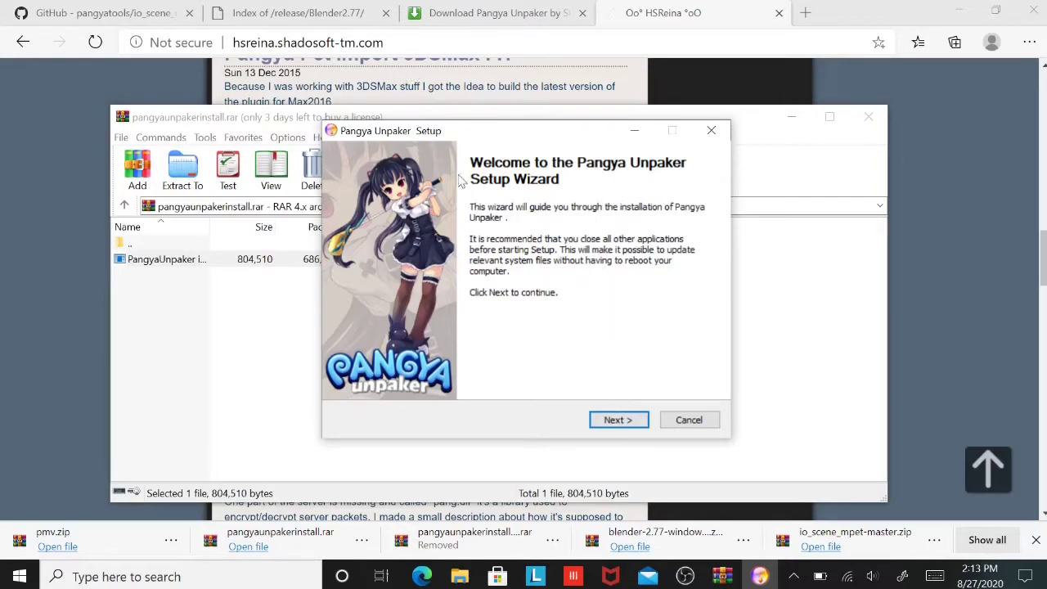
pyautogui.click(621, 425)
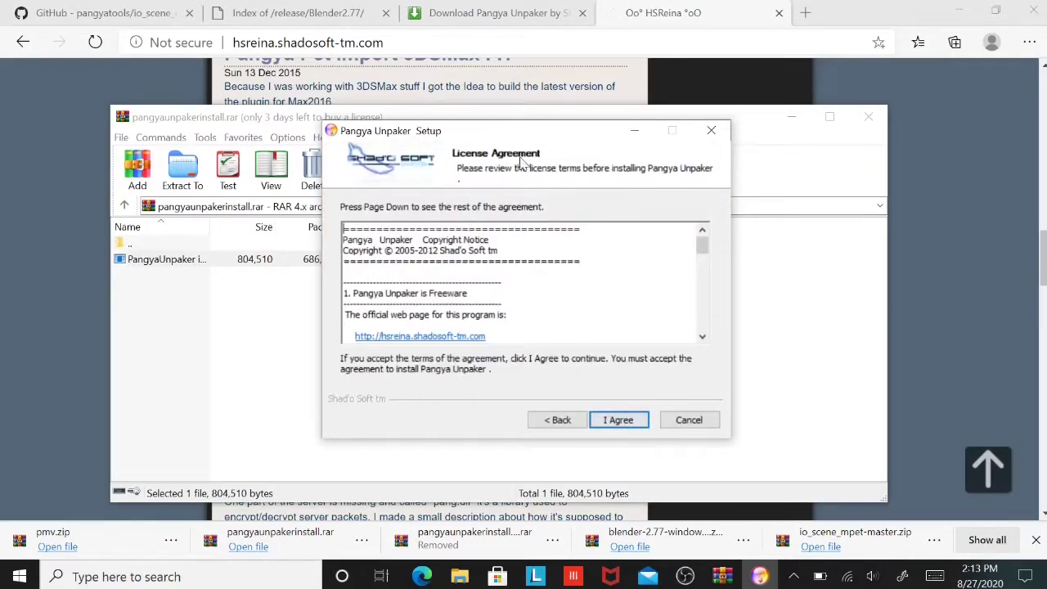
pyautogui.click(609, 417)
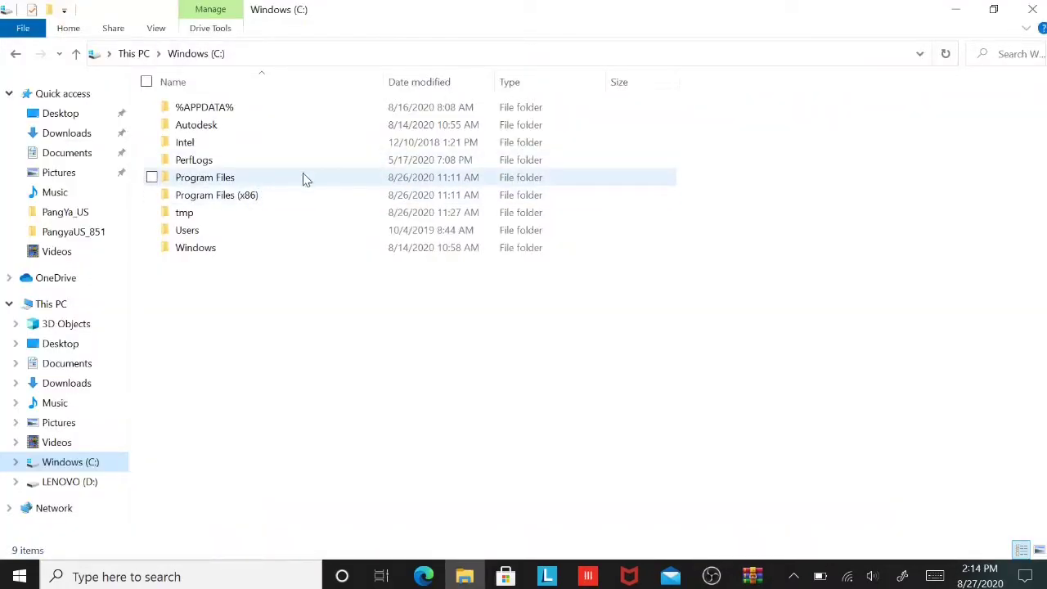
# Navigate to C:\Program Files (x86)\Shad'o Soft tm\PangyaUnpaker.
pyautogui.doubleClick(288, 177)
pyautogui.scroll(-5, 292, 178)
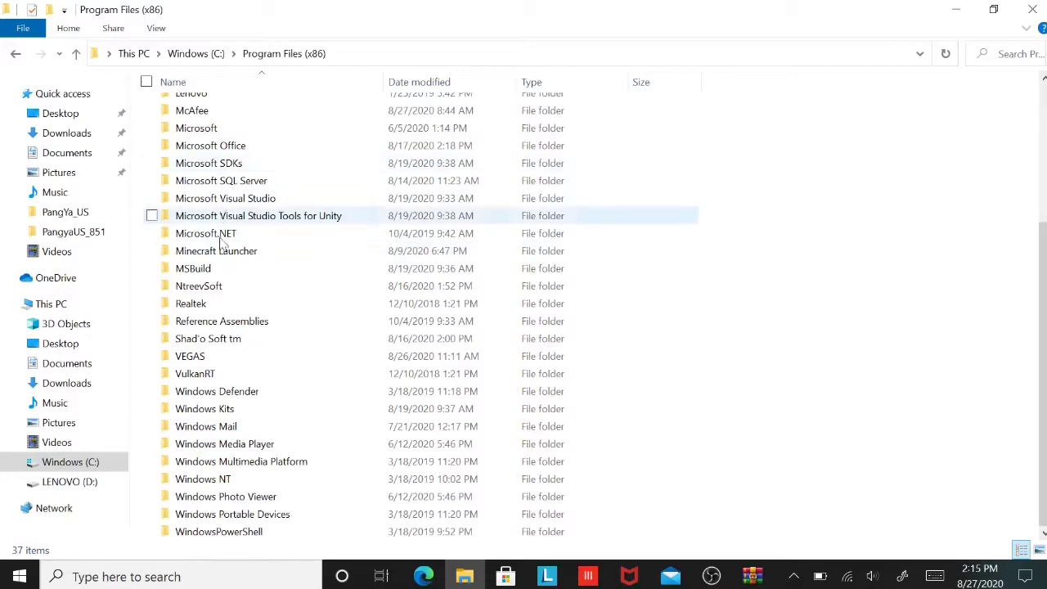
pyautogui.click(223, 342)
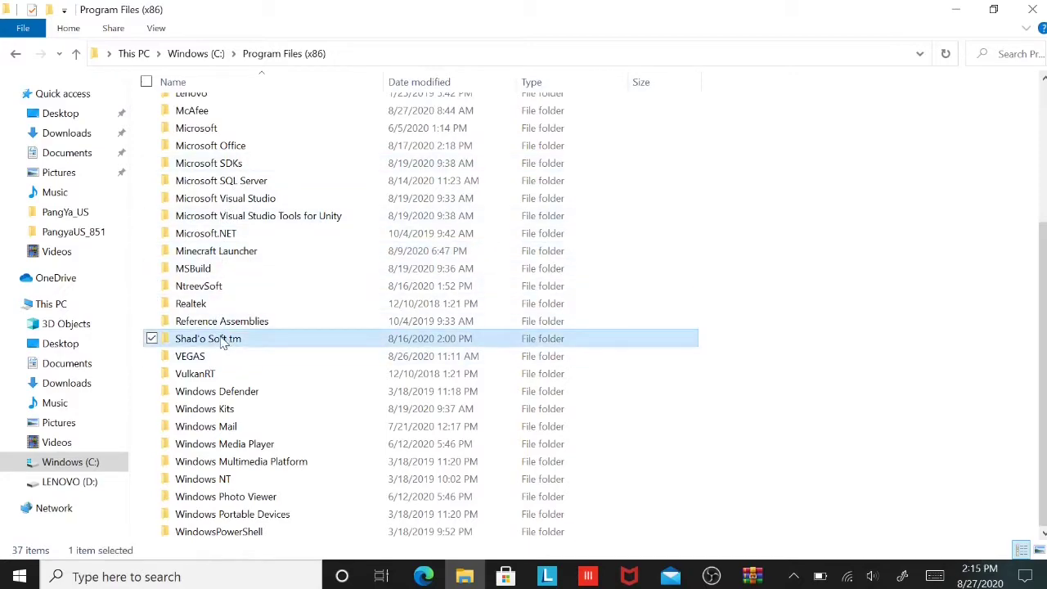
pyautogui.doubleClick(222, 342)
pyautogui.doubleClick(221, 106)
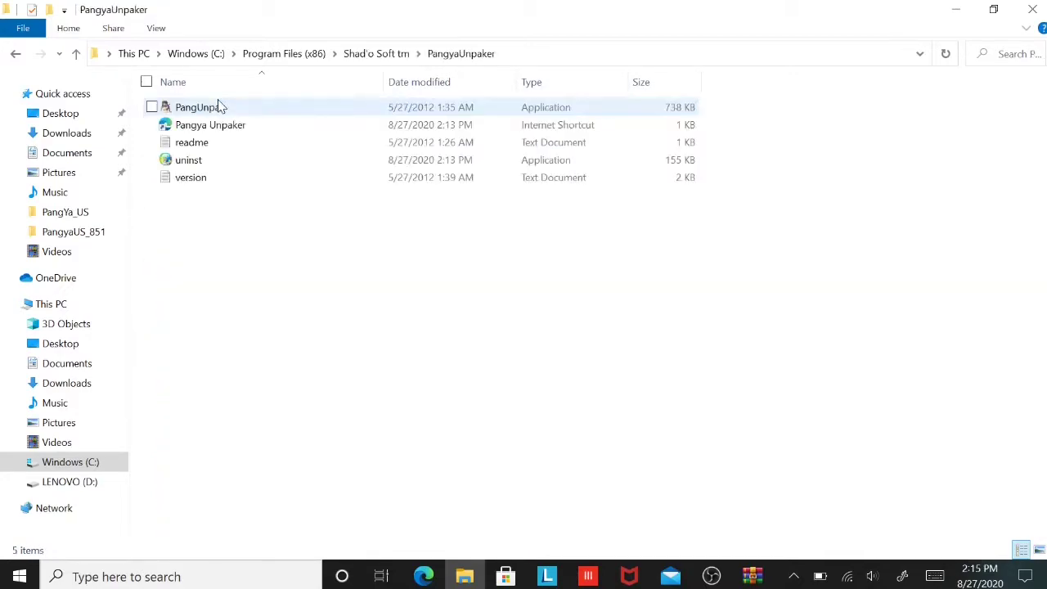
pyautogui.doubleClick(263, 110)
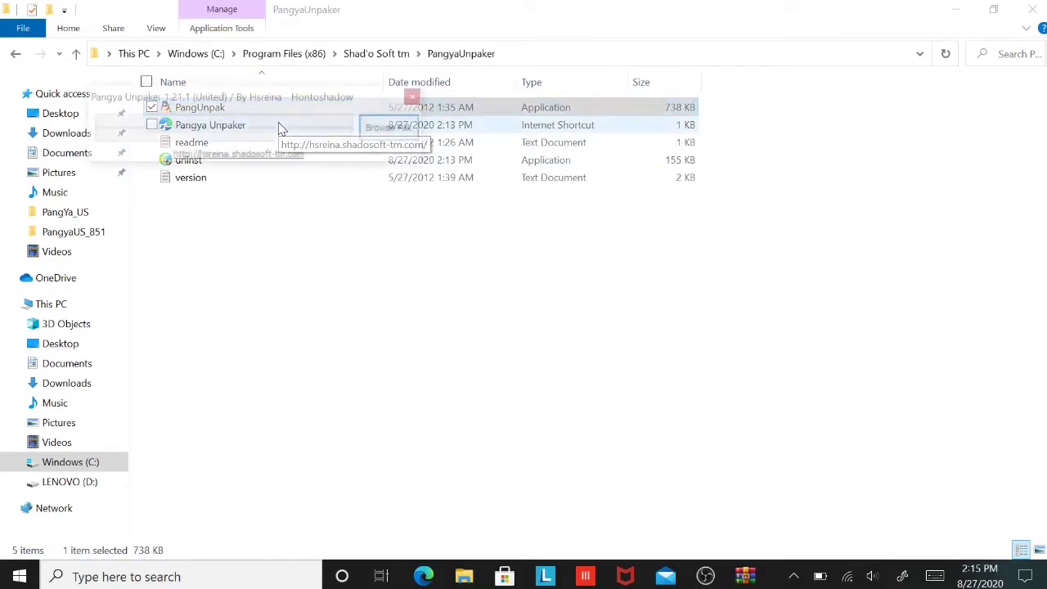
pyautogui.click(372, 131)
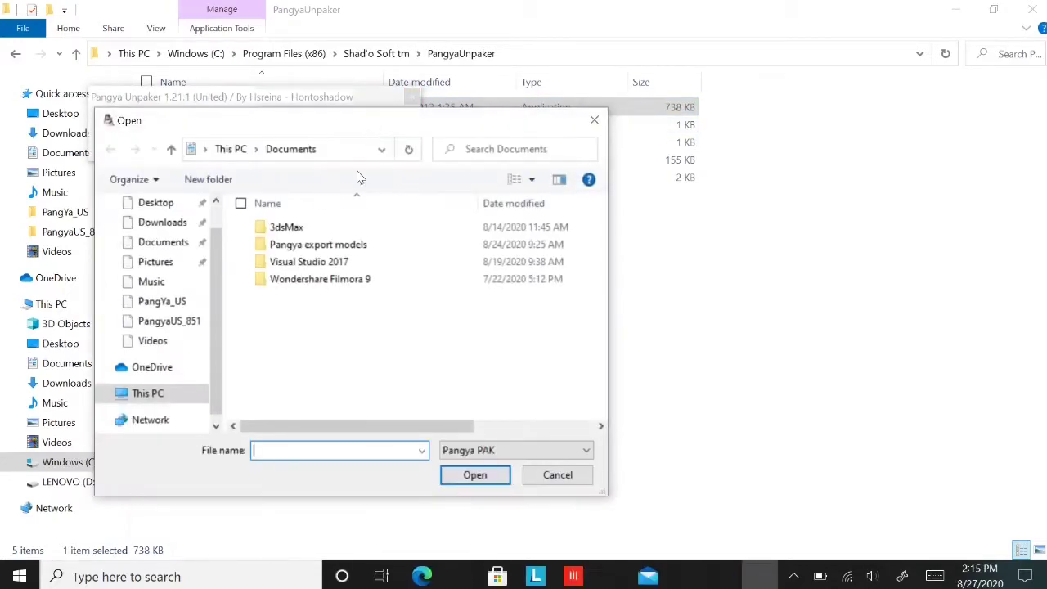
pyautogui.scroll(2, 152, 278)
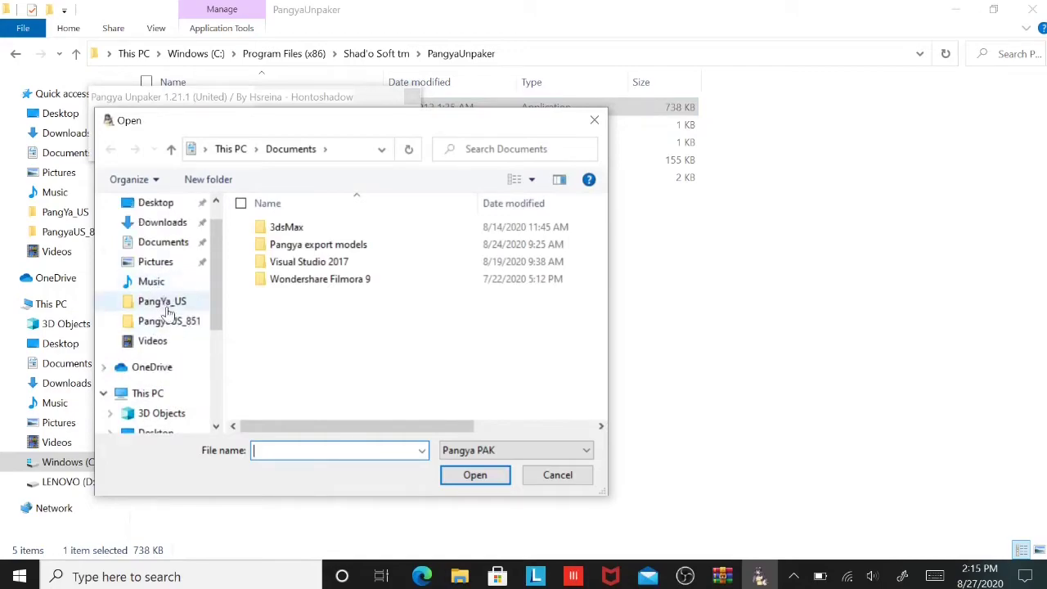
pyautogui.click(169, 307)
pyautogui.click(169, 321)
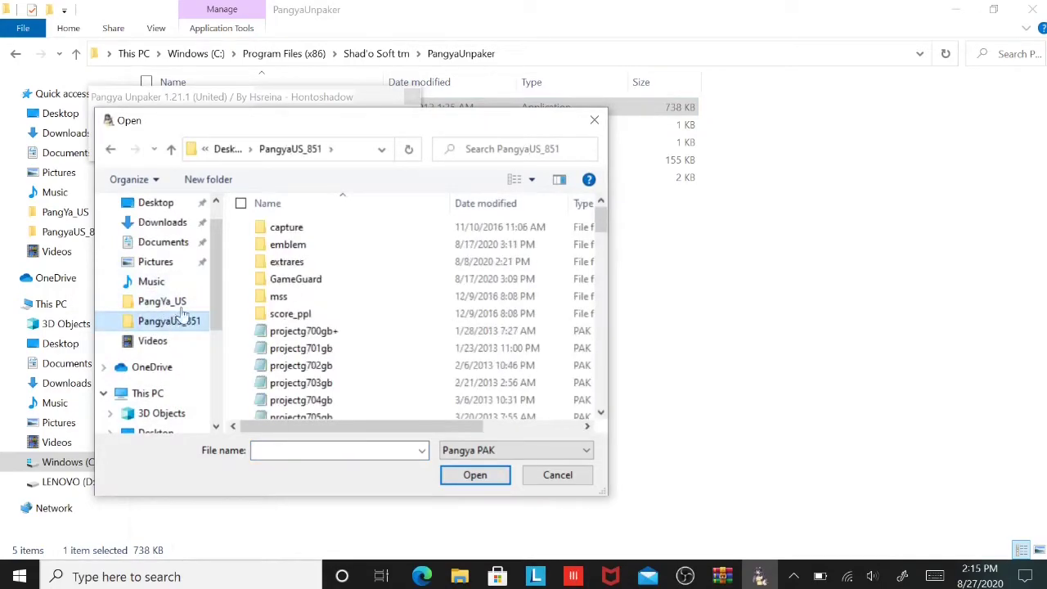
pyautogui.scroll(-3, 299, 331)
pyautogui.scroll(3, 302, 319)
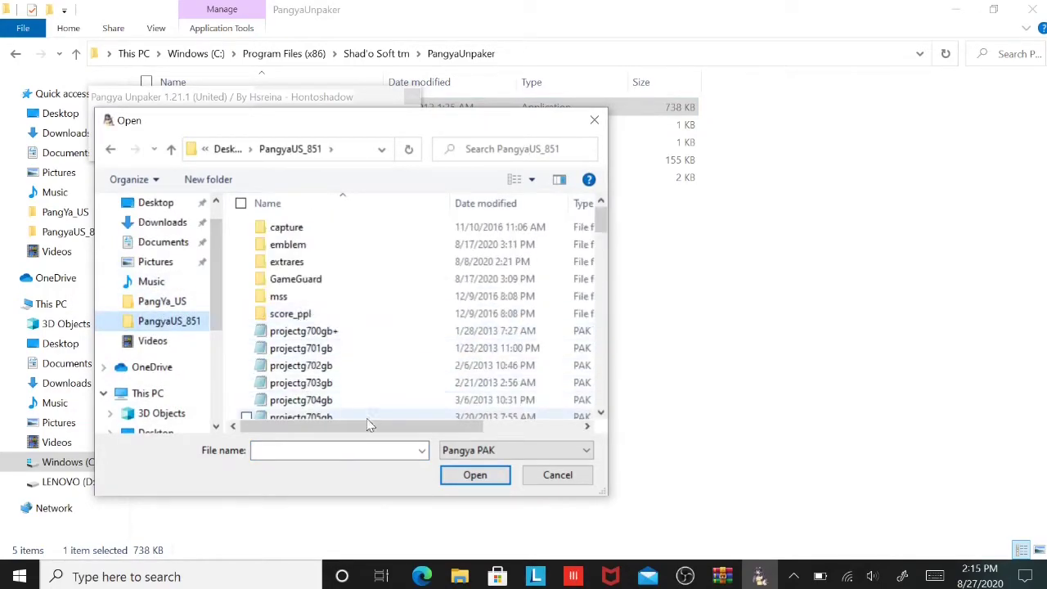
pyautogui.moveTo(367, 426); pyautogui.dragTo(591, 344)
pyautogui.click(585, 335)
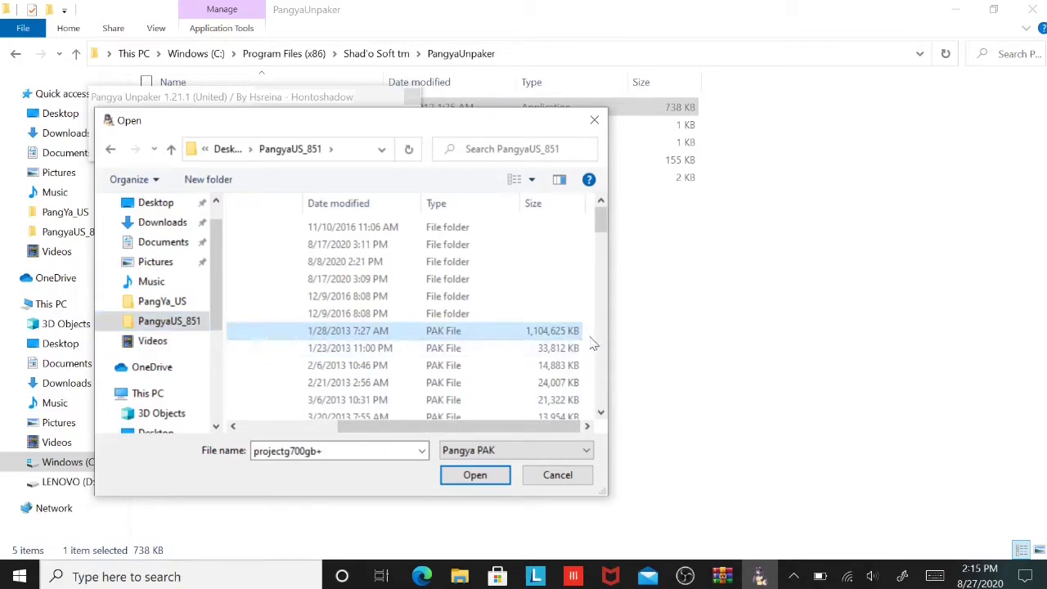
pyautogui.moveTo(589, 345); pyautogui.dragTo(267, 425)
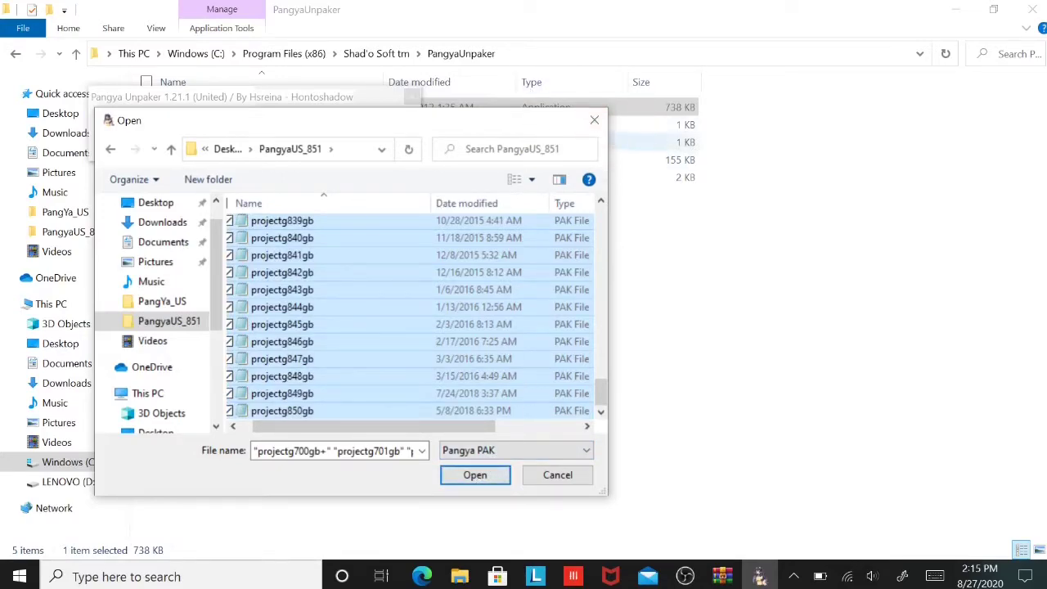
pyautogui.click(592, 123)
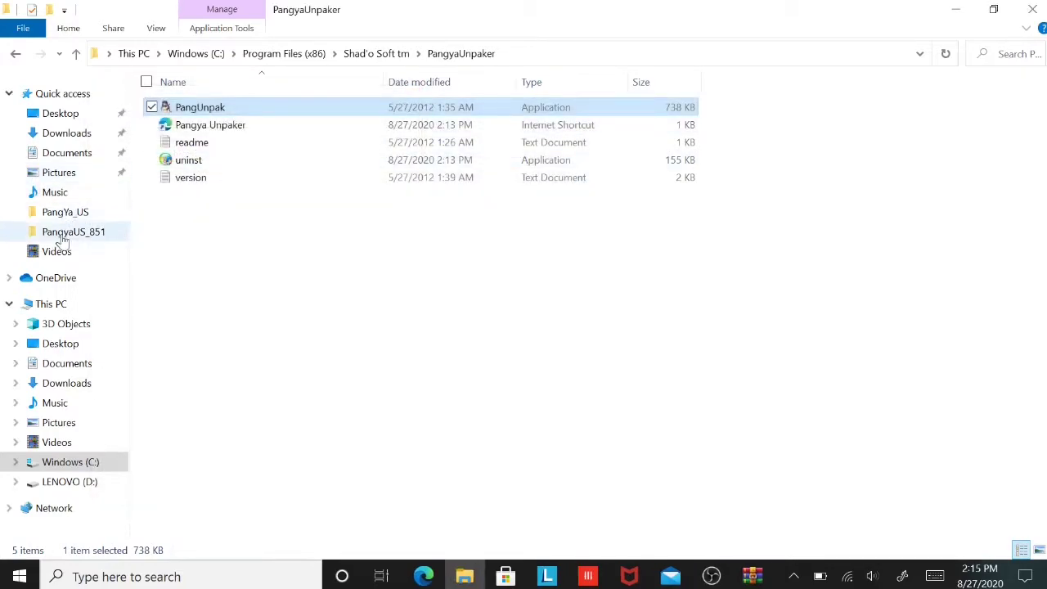
# Open the avatar folder under Pictures\Pangya models\_data.
pyautogui.click(73, 174)
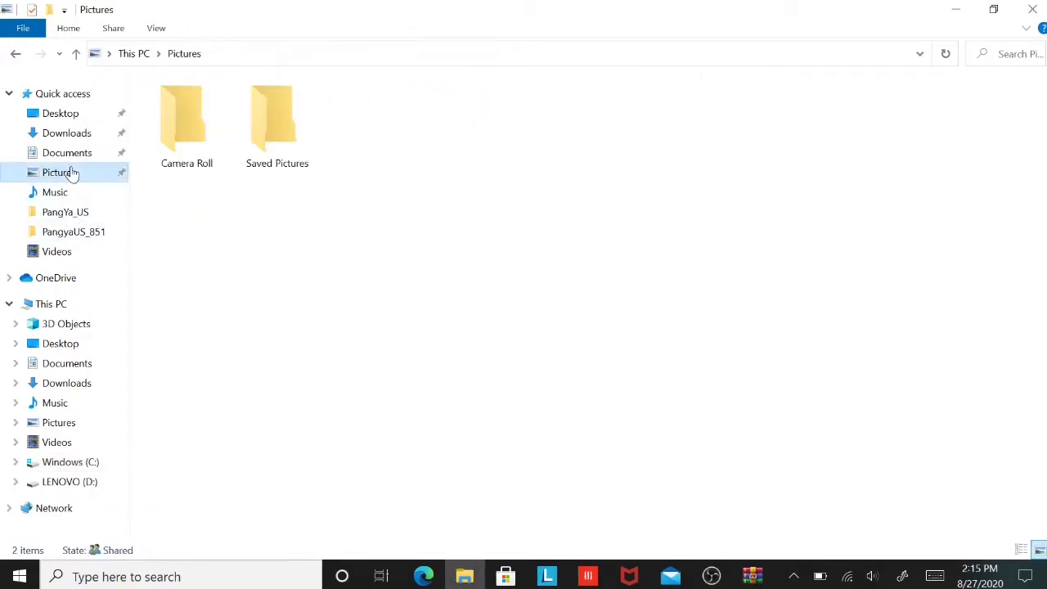
pyautogui.click(56, 372)
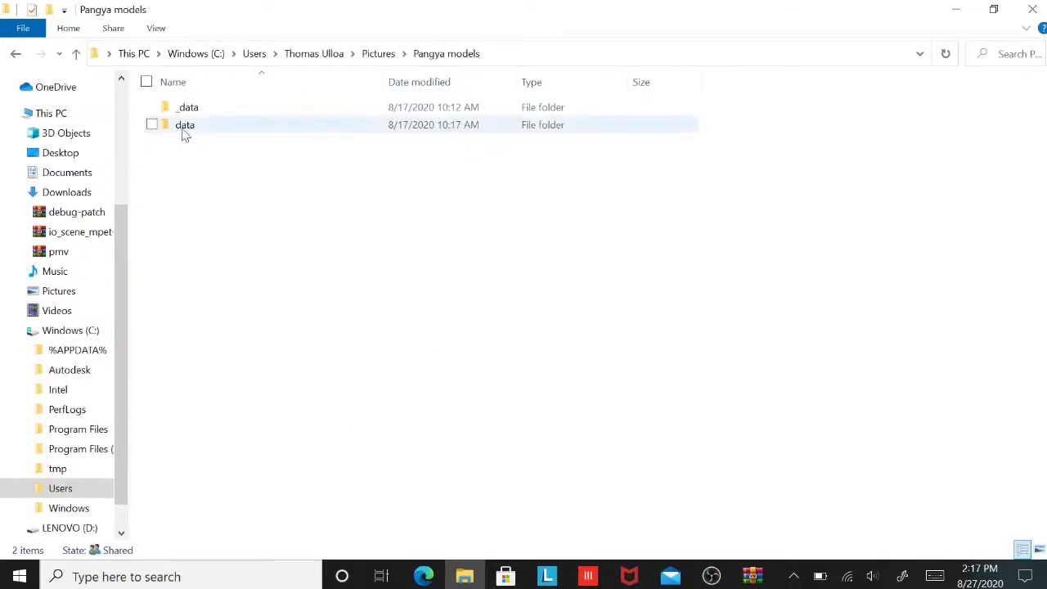
pyautogui.click(15, 53)
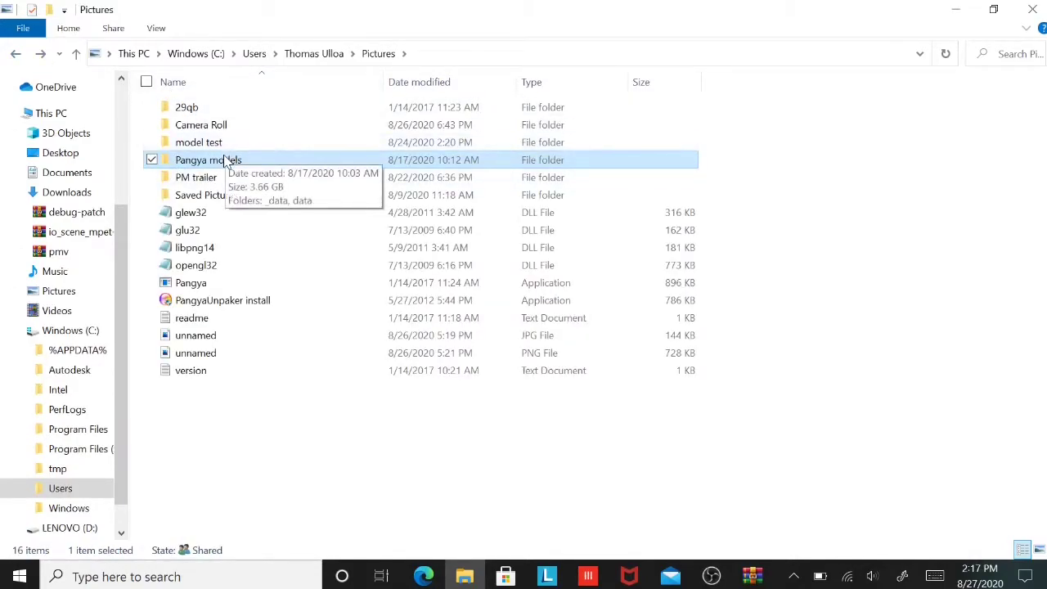
pyautogui.doubleClick(219, 161)
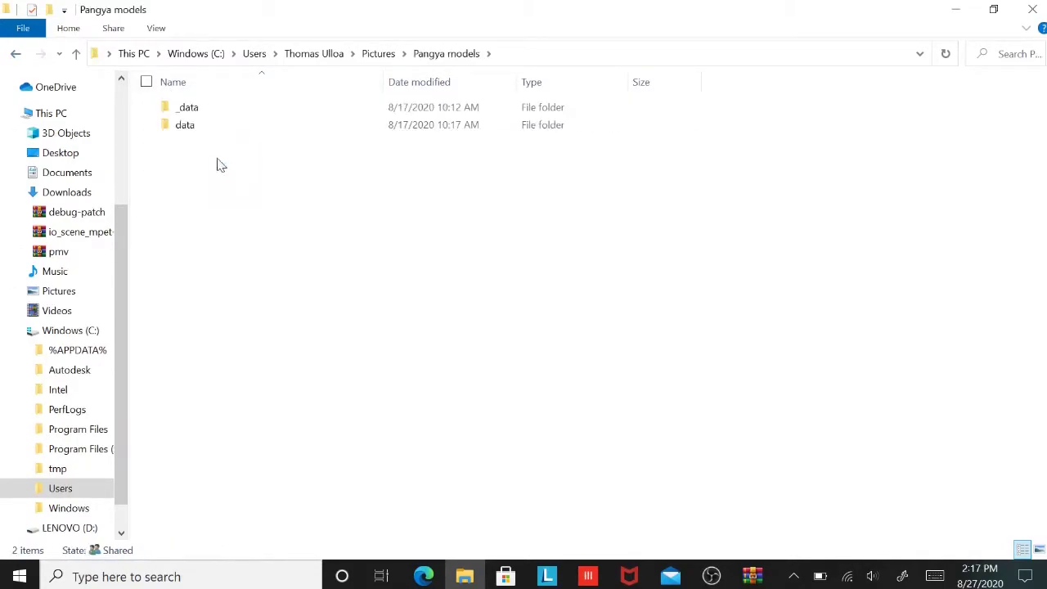
pyautogui.doubleClick(225, 109)
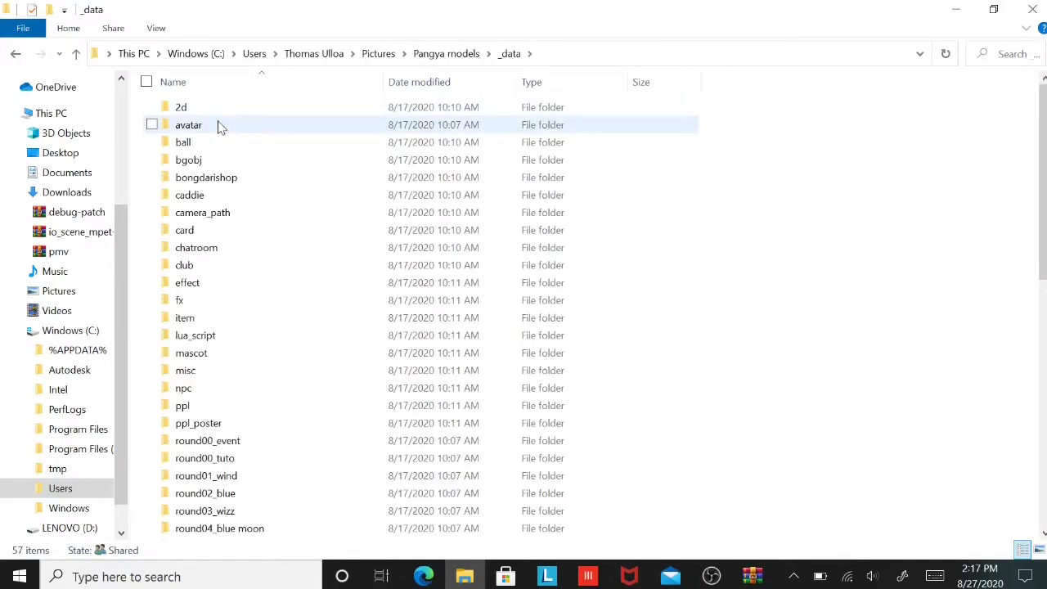
pyautogui.doubleClick(219, 127)
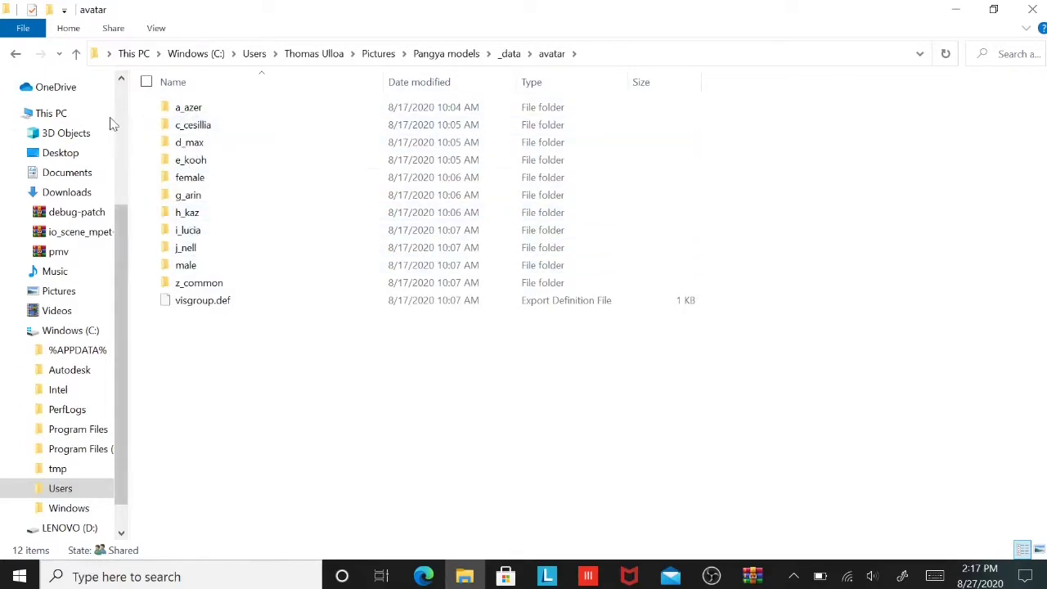
# Go back and open Pangya models\data\avatar\k_spika instead.
pyautogui.click(15, 53)
pyautogui.click(15, 53)
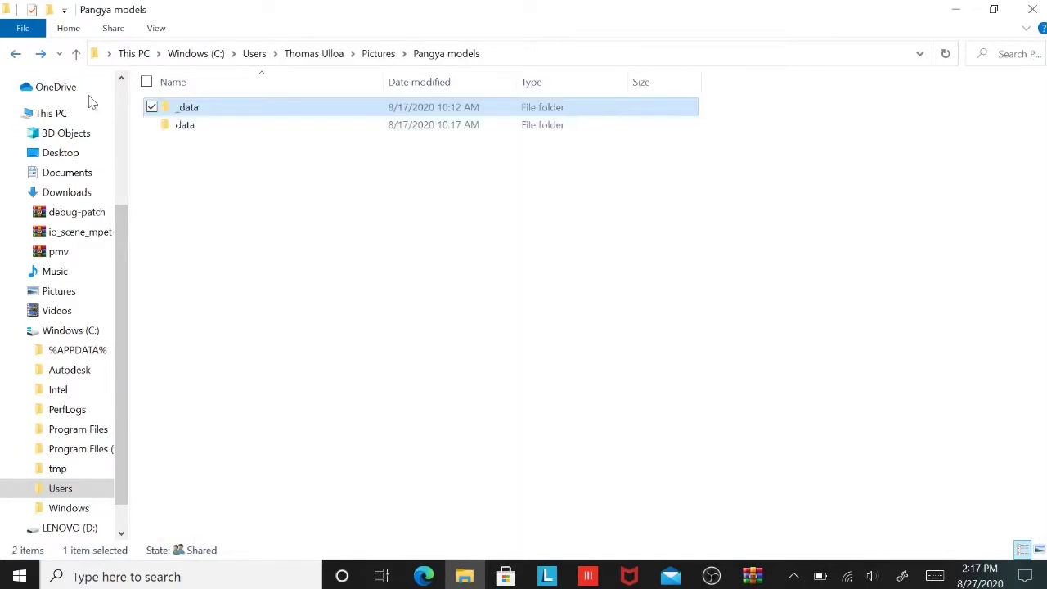
pyautogui.click(236, 131)
pyautogui.doubleClick(236, 131)
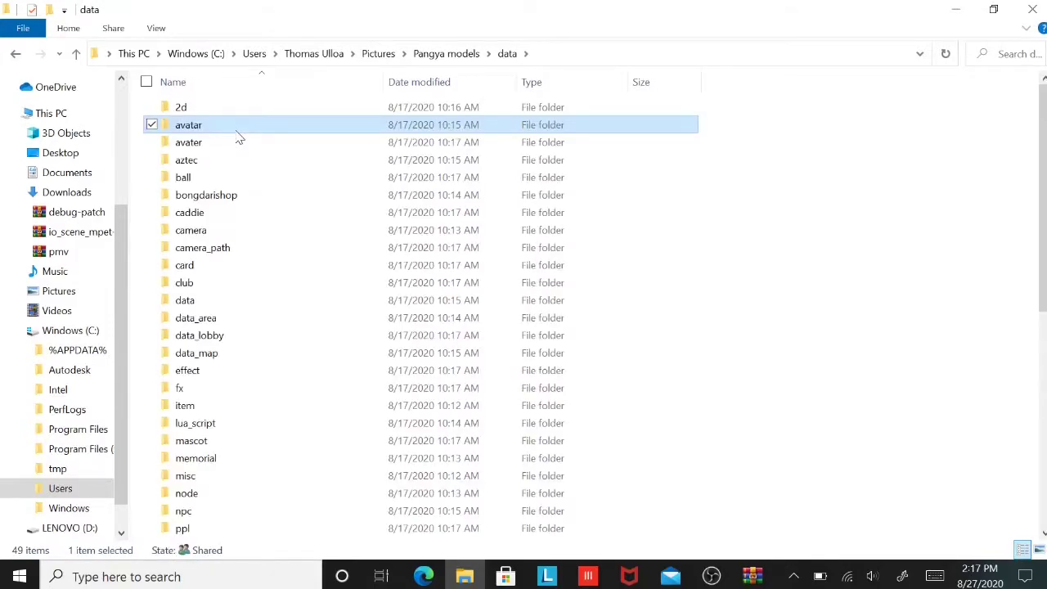
pyautogui.doubleClick(236, 131)
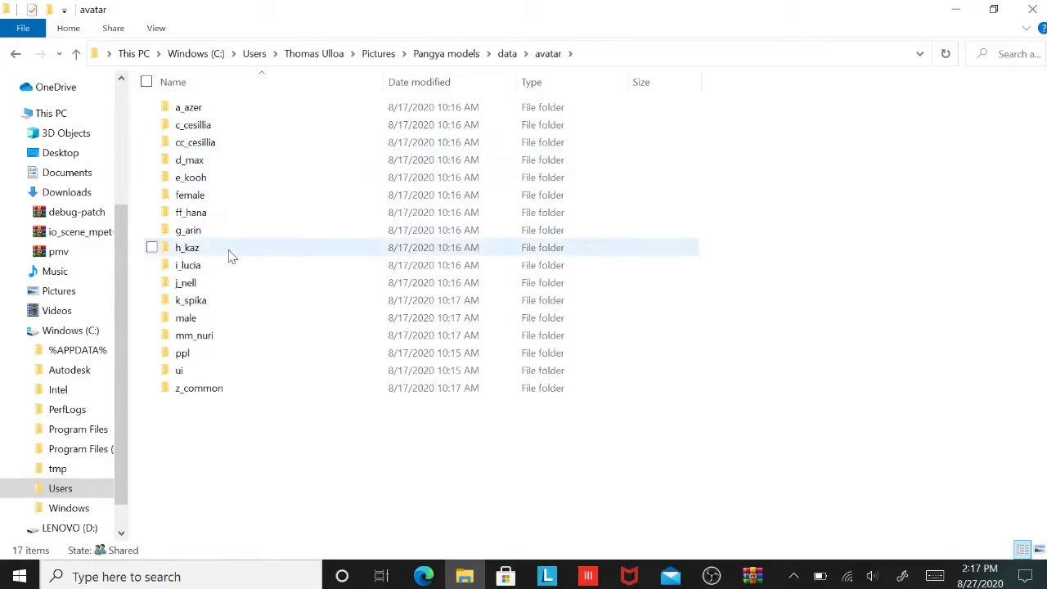
pyautogui.doubleClick(219, 302)
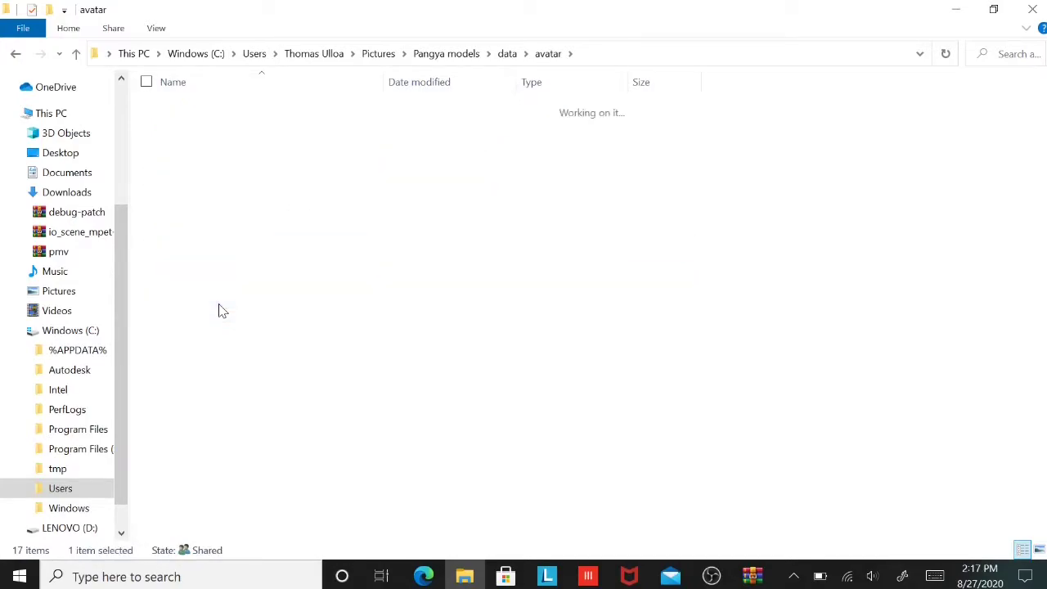
# Scroll through the k_spika files and pick out the k_fc_a03.mpet model.
pyautogui.scroll(-15, 381, 213)
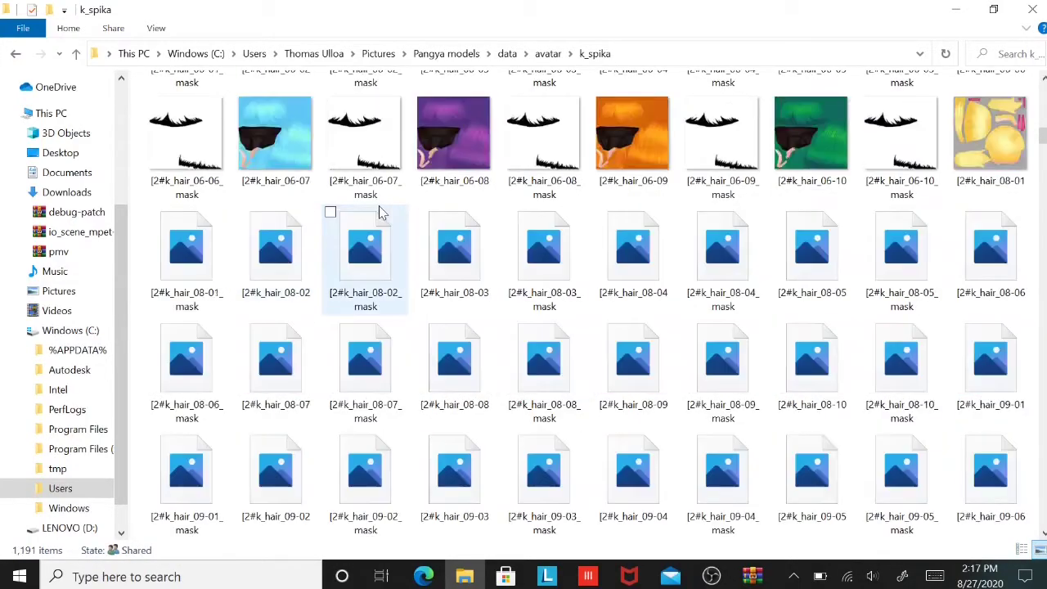
pyautogui.scroll(-20, 380, 213)
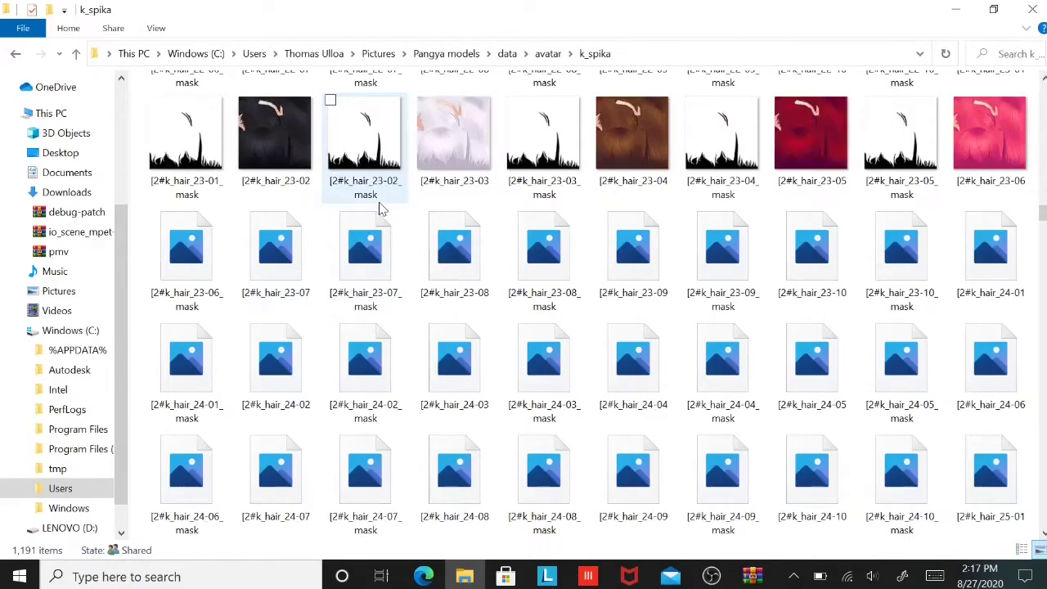
pyautogui.scroll(-20, 380, 208)
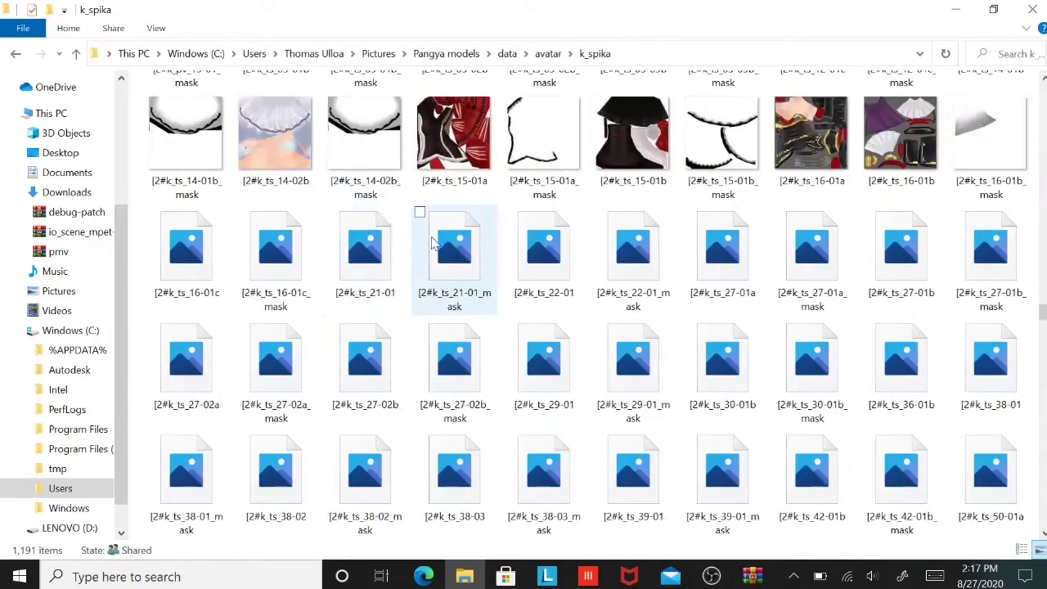
pyautogui.scroll(-15, 448, 262)
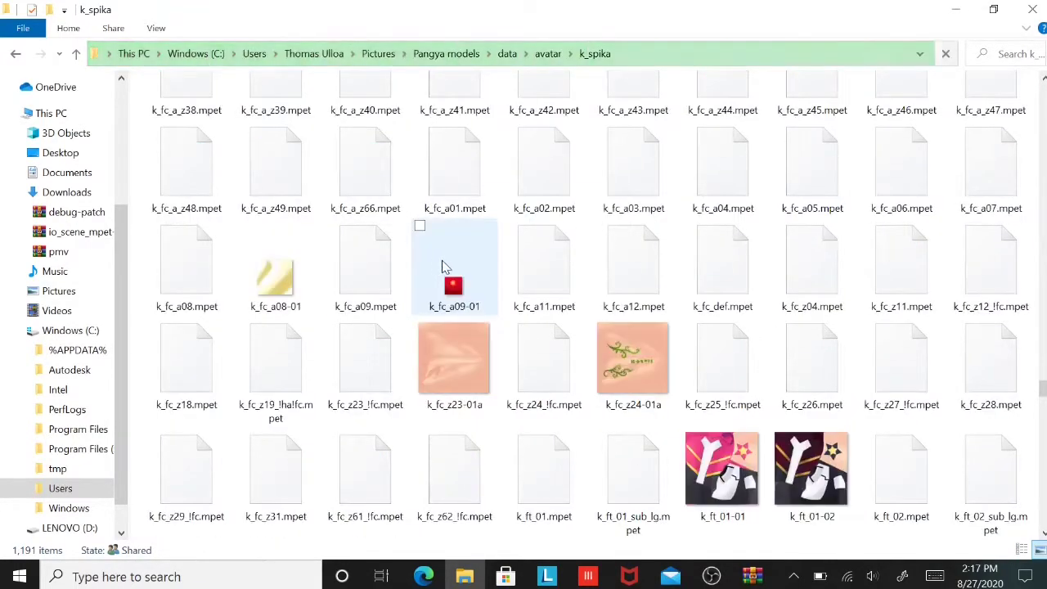
pyautogui.moveTo(638, 174); pyautogui.dragTo(602, 184)
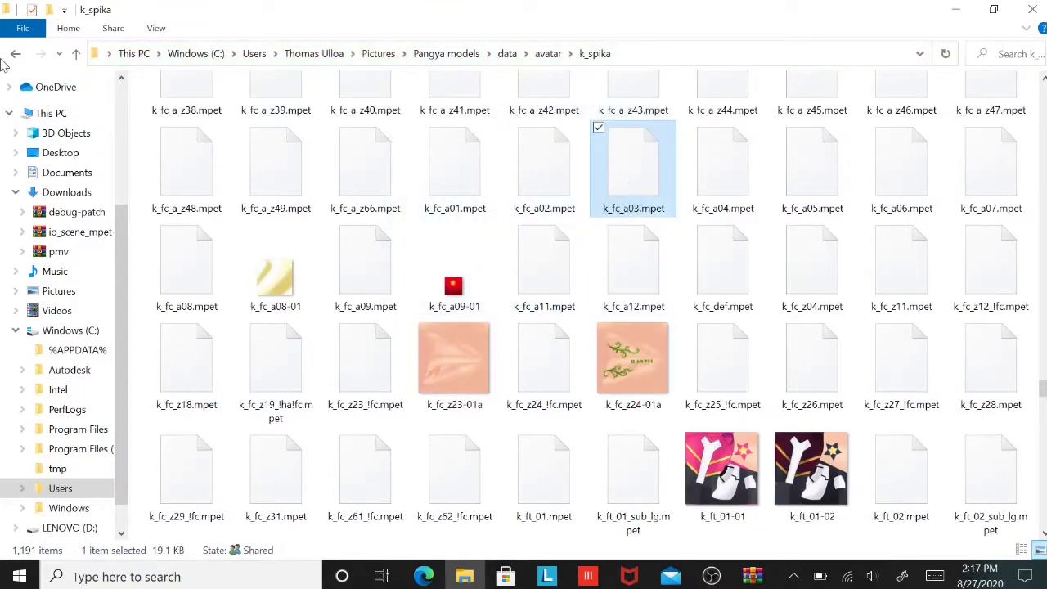
# Return to the Pangya models folder and browse _data > avatar > male.
pyautogui.click(13, 54)
pyautogui.click(13, 55)
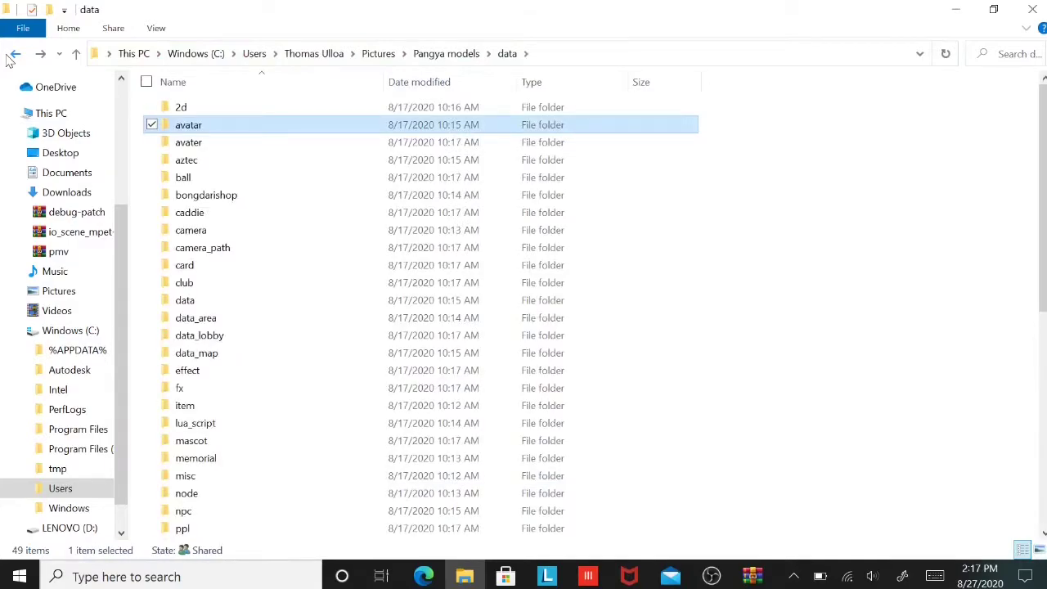
pyautogui.click(13, 54)
pyautogui.doubleClick(206, 107)
pyautogui.doubleClick(207, 124)
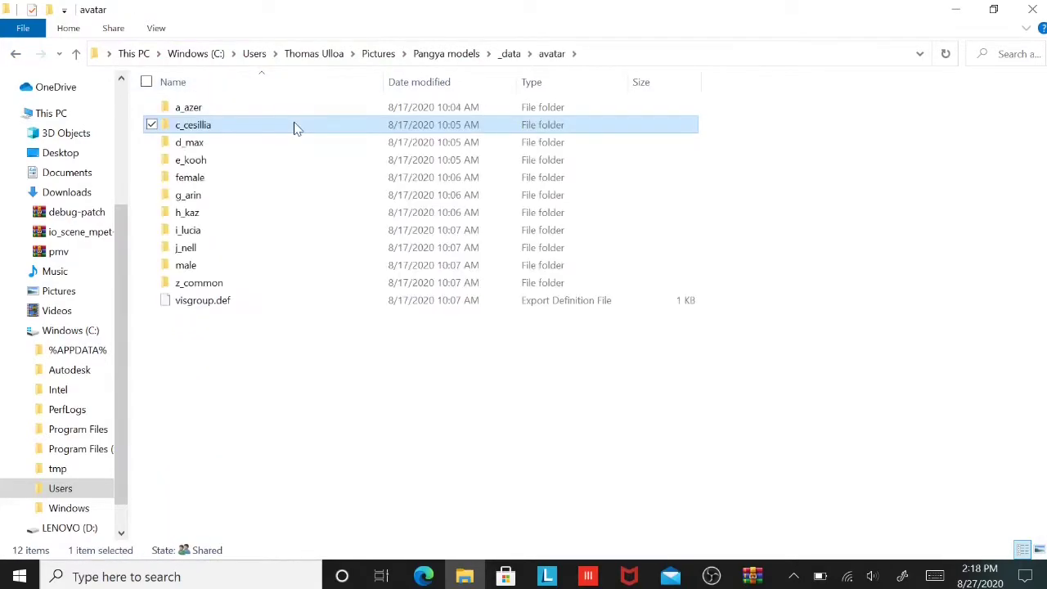
pyautogui.doubleClick(207, 267)
pyautogui.scroll(-15, 246, 234)
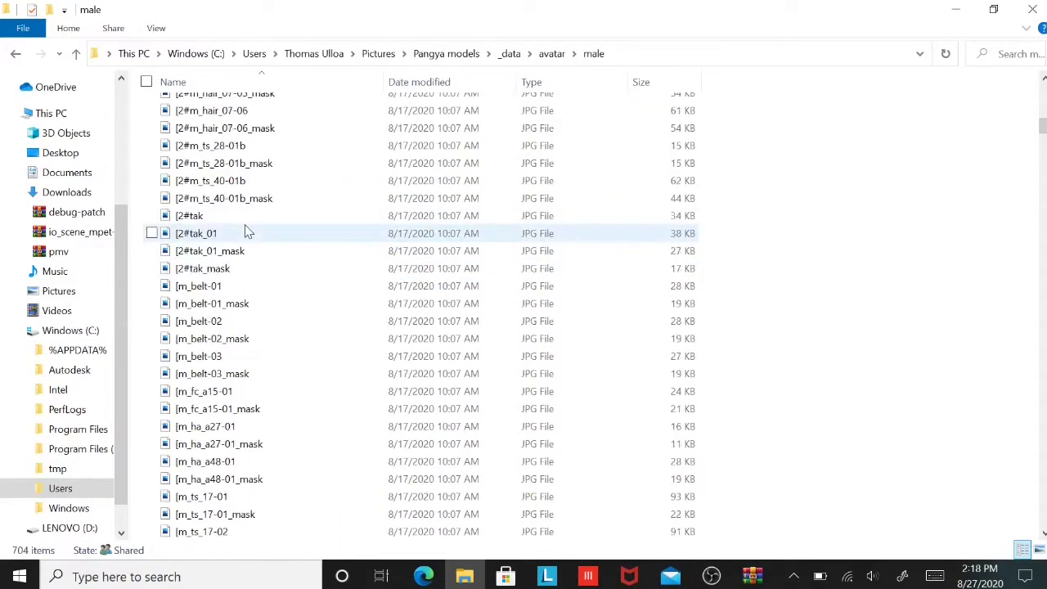
pyautogui.scroll(-20, 245, 234)
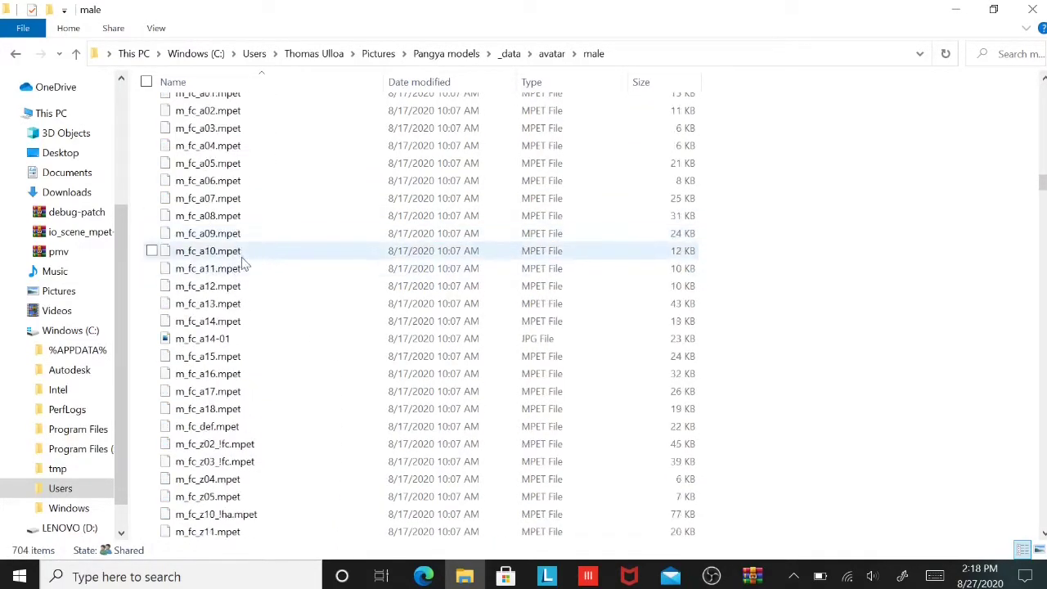
# Check the data > avater folder, then open data > avatar with its 17 character folders.
pyautogui.click(17, 54)
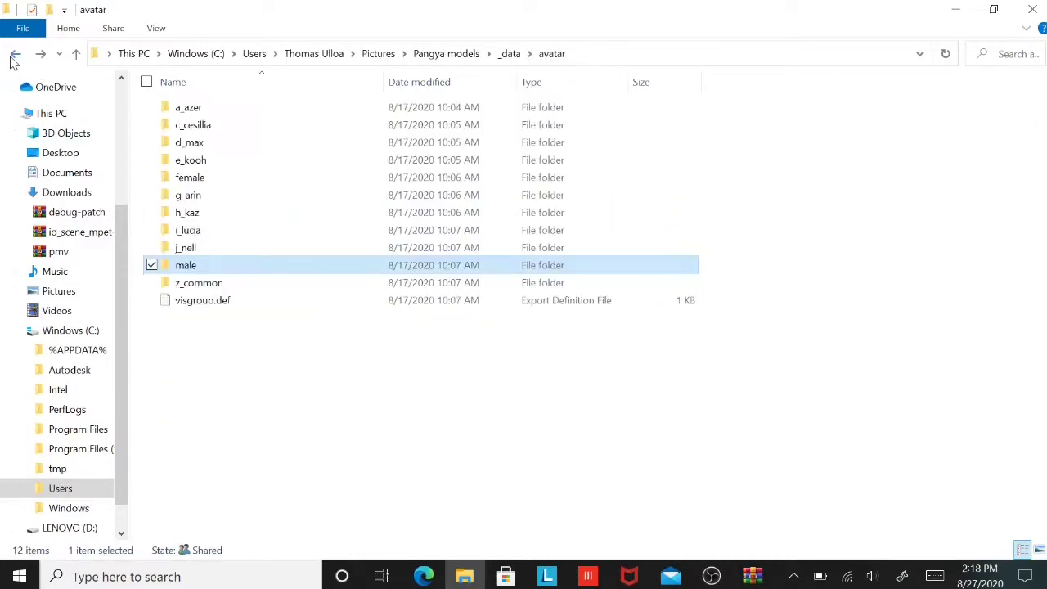
pyautogui.hotkey('alt', 'Left')
pyautogui.hotkey('alt', 'Left')
pyautogui.hotkey('alt', 'Left')
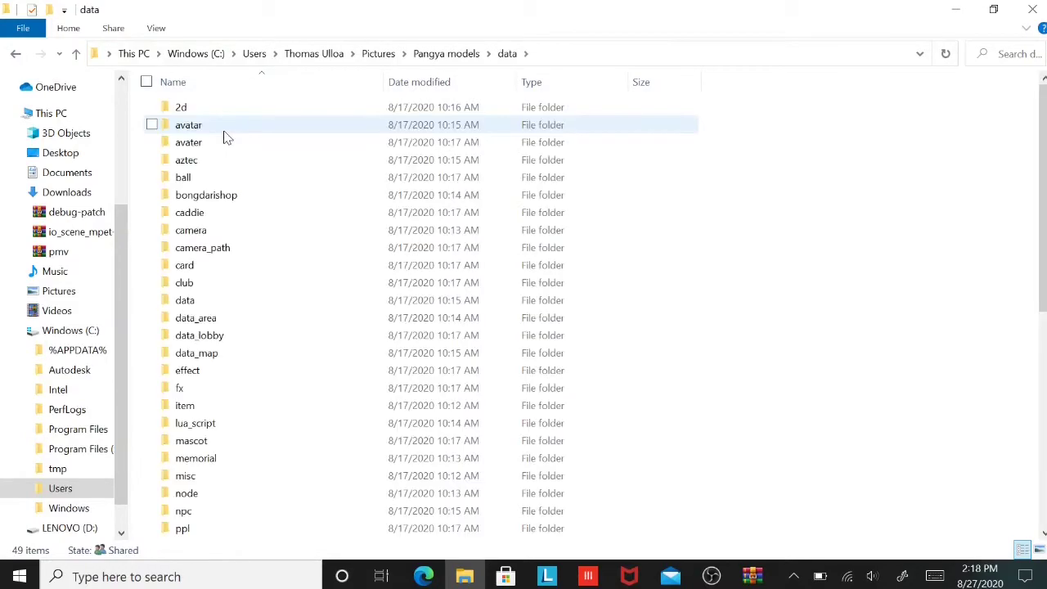
pyautogui.doubleClick(211, 142)
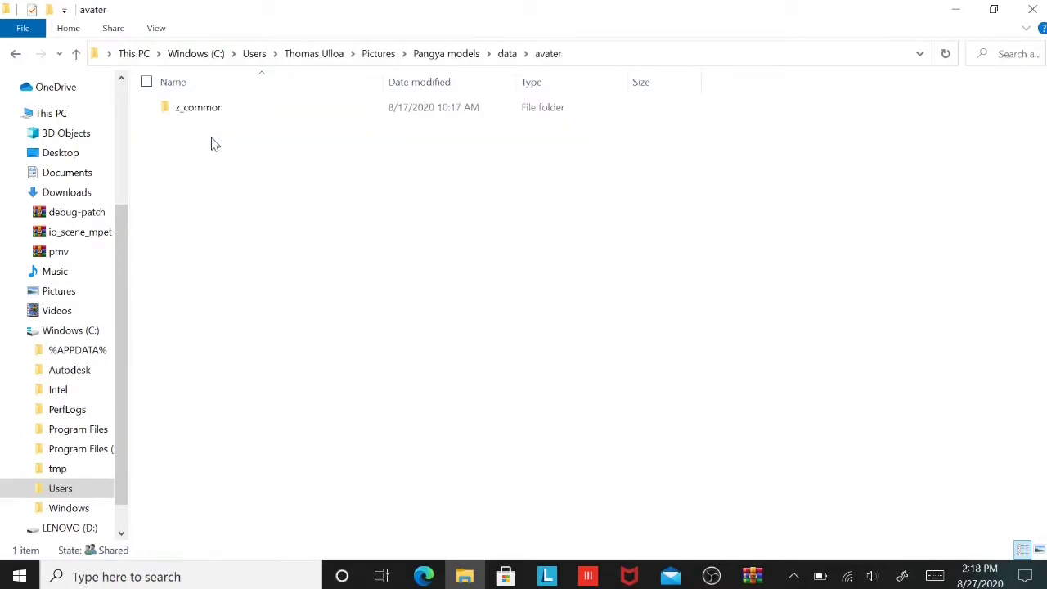
pyautogui.click(17, 54)
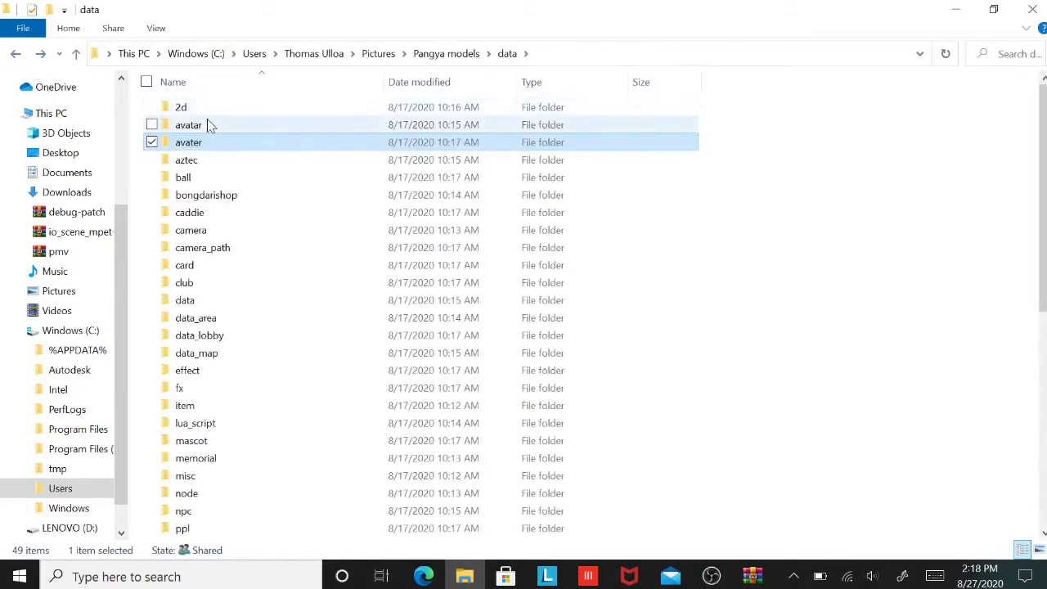
pyautogui.doubleClick(207, 125)
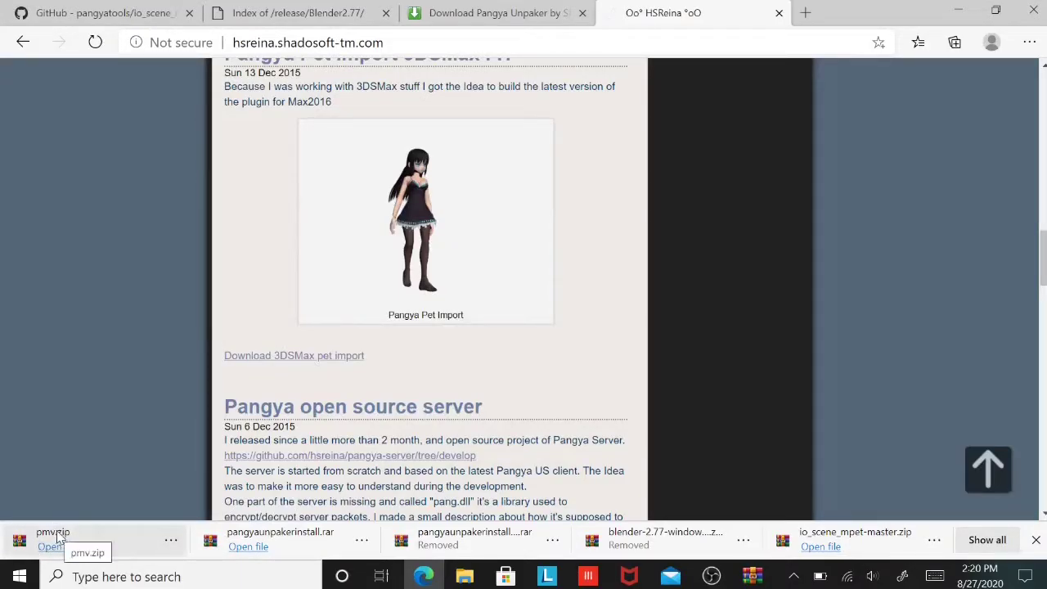
# Open the downloaded pmv.zip in WinRAR and run Pangya.exe from it.
pyautogui.click(58, 536)
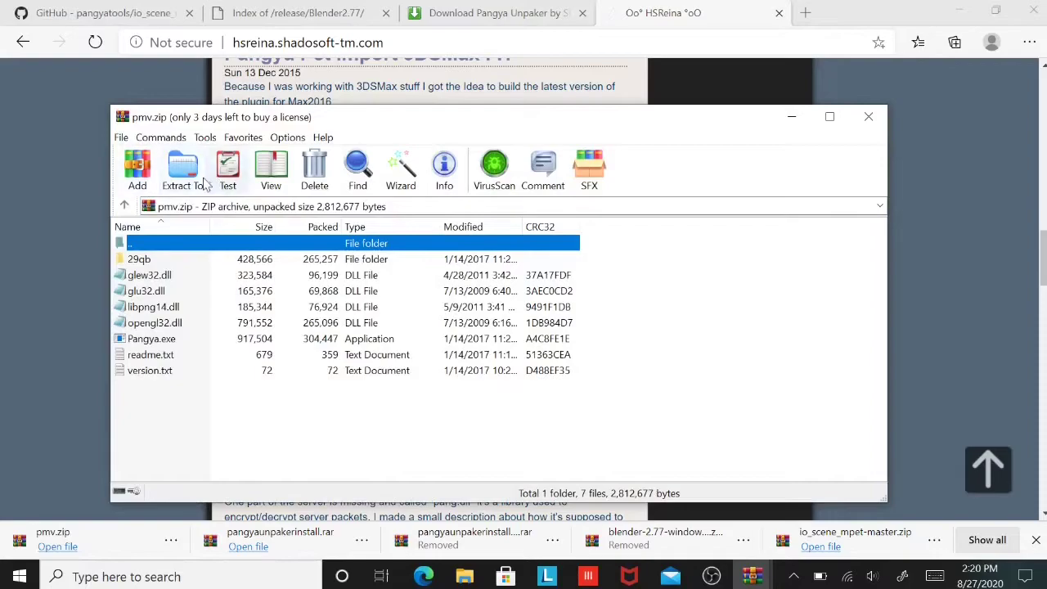
pyautogui.doubleClick(187, 339)
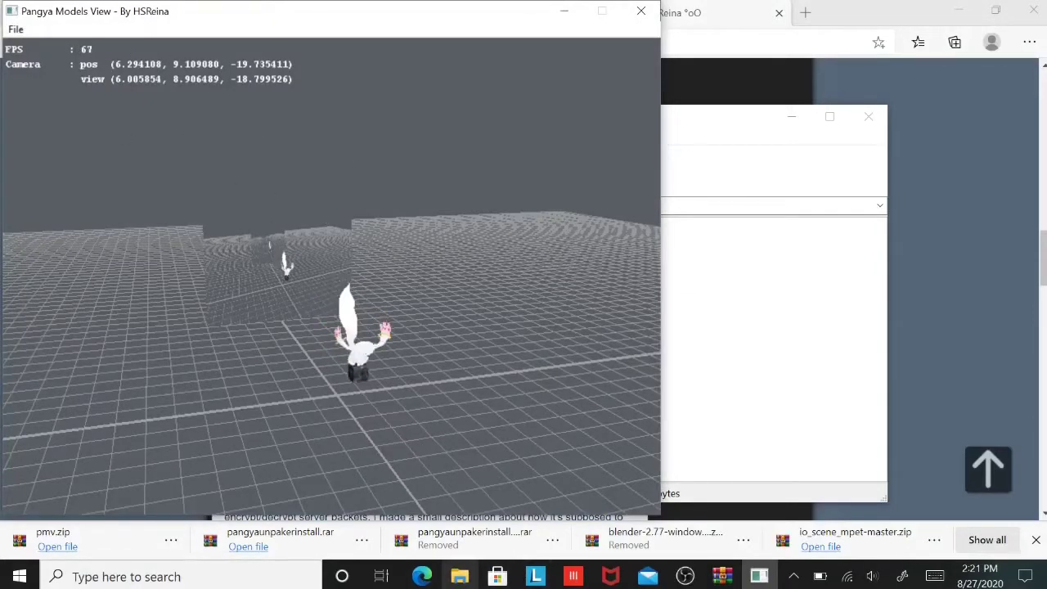
# Restore the Explorer window, centre it, and expand Downloads in the navigation pane.
pyautogui.hotkey('alt', 'Tab')
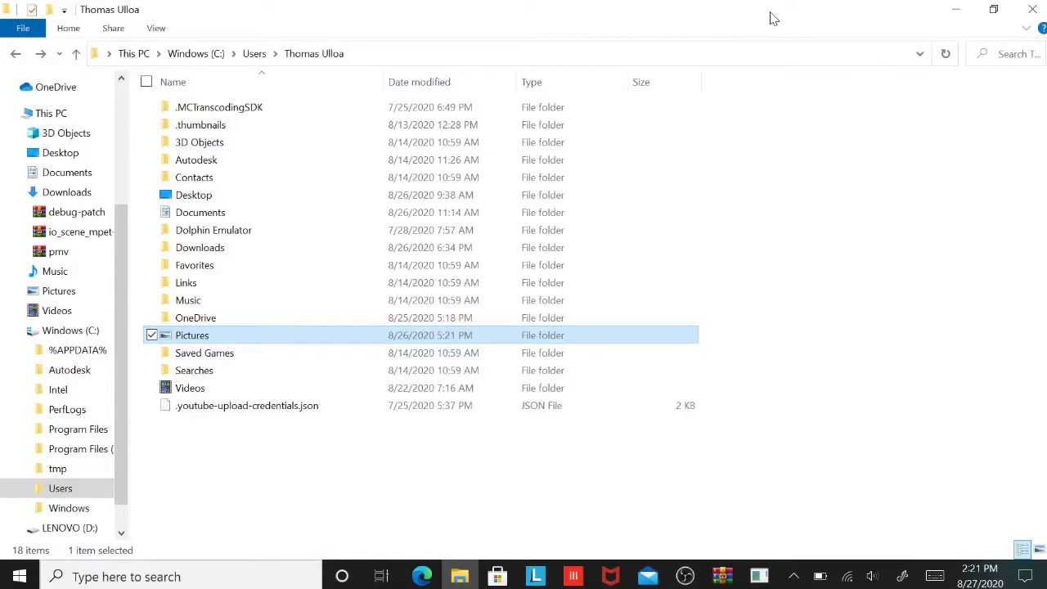
pyautogui.doubleClick(773, 18)
pyautogui.moveTo(257, 23); pyautogui.dragTo(895, 148)
pyautogui.click(645, 324)
pyautogui.scroll(-2, 683, 315)
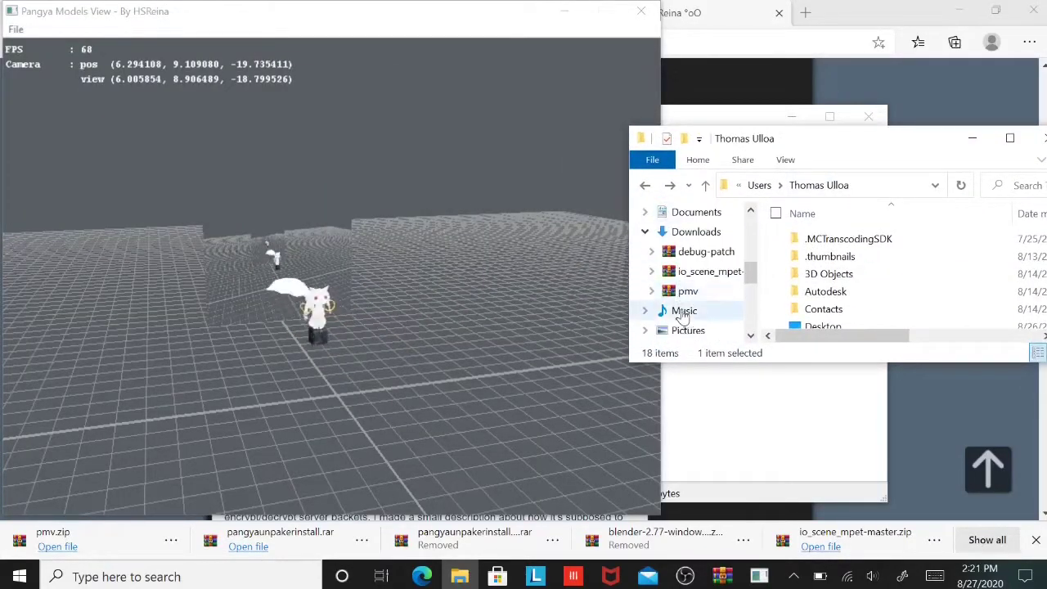
pyautogui.scroll(-2, 682, 315)
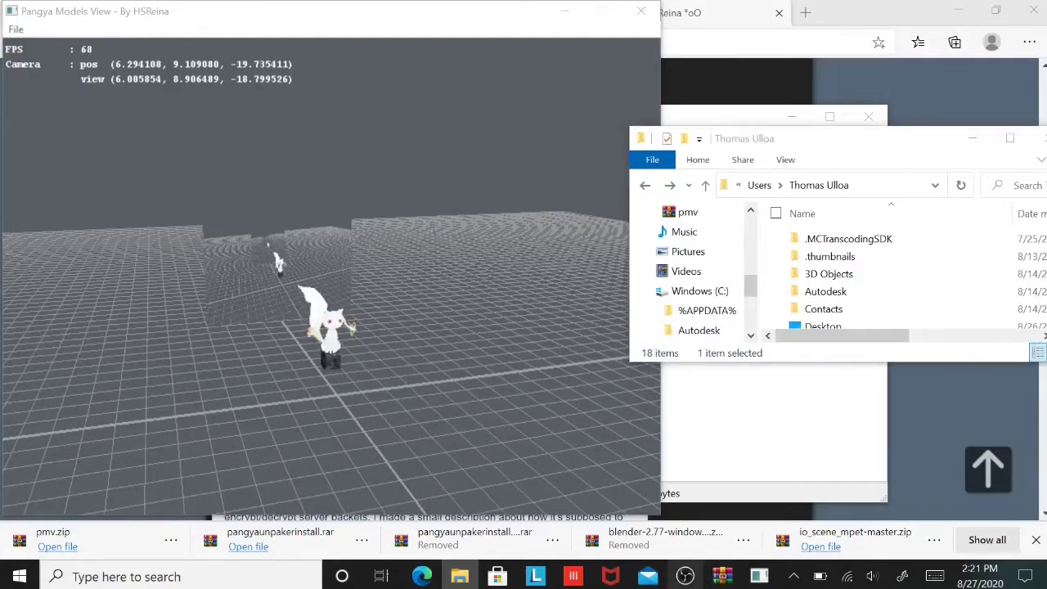
pyautogui.click(461, 233)
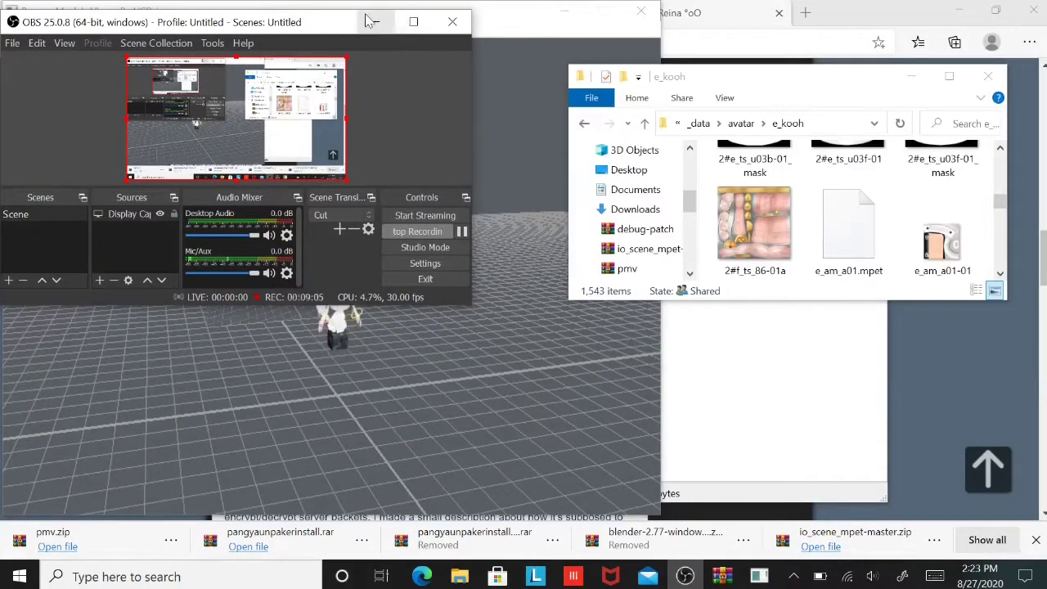
# Load e_am_a01.mpet into the Pangya viewer and select the e_face_hr04–hr06 textures.
pyautogui.click(376, 22)
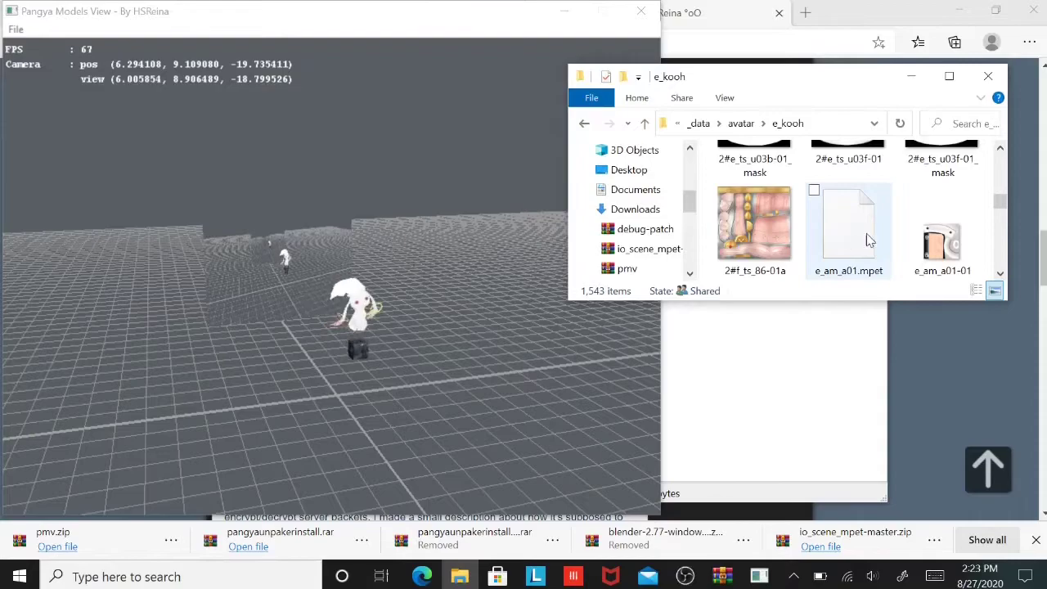
pyautogui.moveTo(838, 223); pyautogui.dragTo(338, 156)
pyautogui.scroll(-5, 854, 209)
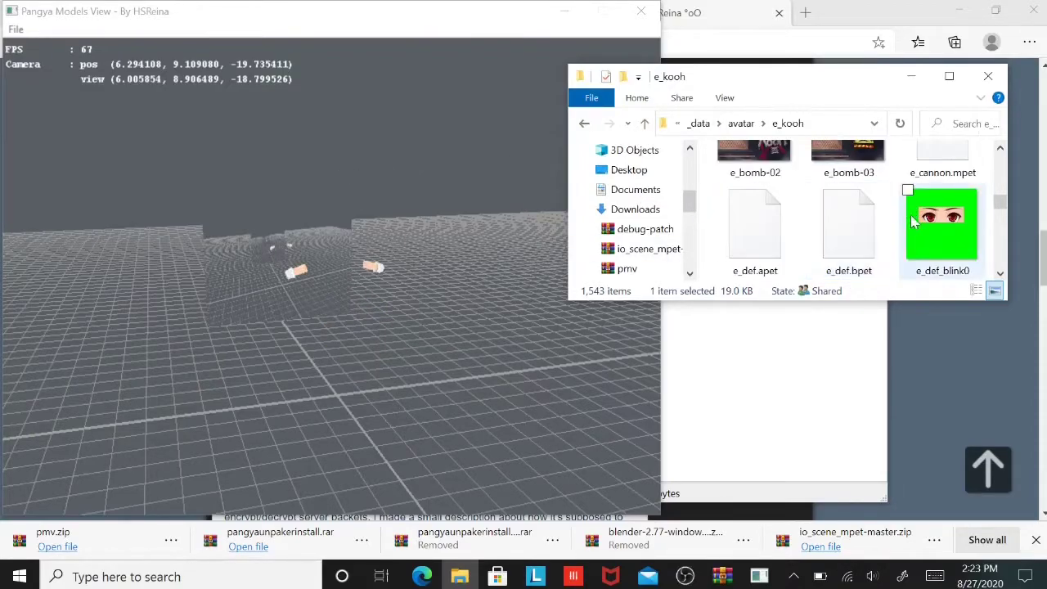
pyautogui.scroll(-10, 806, 244)
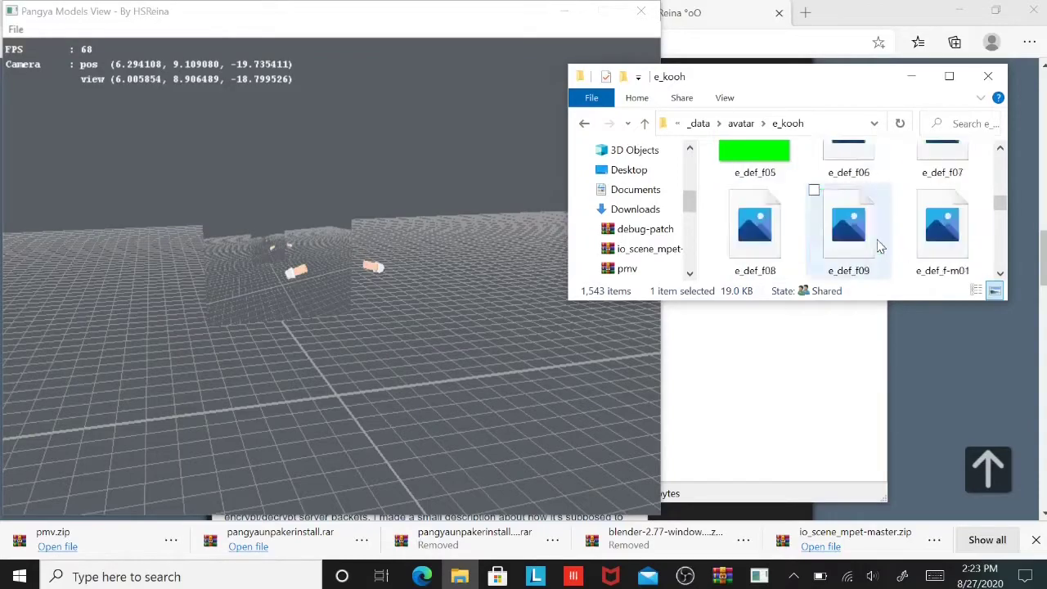
pyautogui.scroll(-5, 879, 243)
pyautogui.click(867, 240)
pyautogui.click(769, 234)
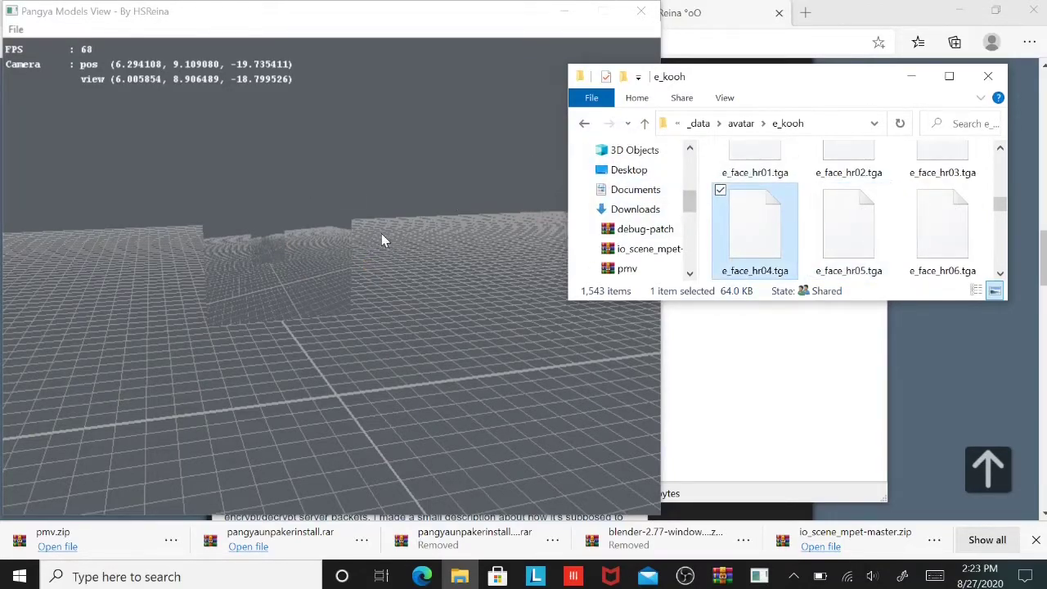
pyautogui.click(965, 232)
# Preview the e_fc_a_z23 and e_fc_a_z21 face models, then drag e_def.apet into the viewer.
pyautogui.scroll(-10, 830, 236)
pyautogui.click(831, 236)
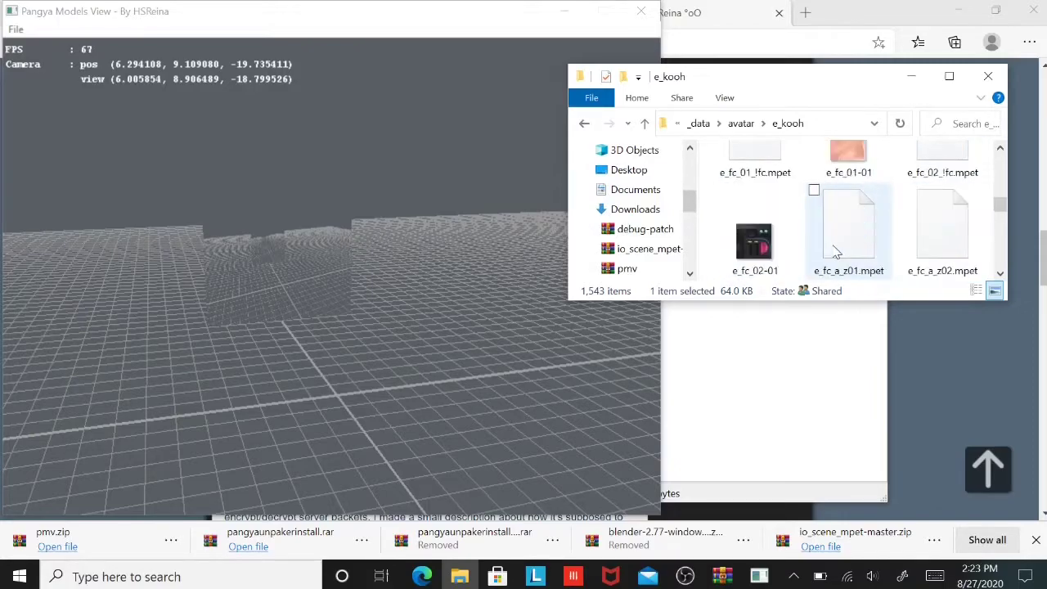
pyautogui.scroll(-1, 830, 236)
pyautogui.click(830, 237)
pyautogui.click(786, 230)
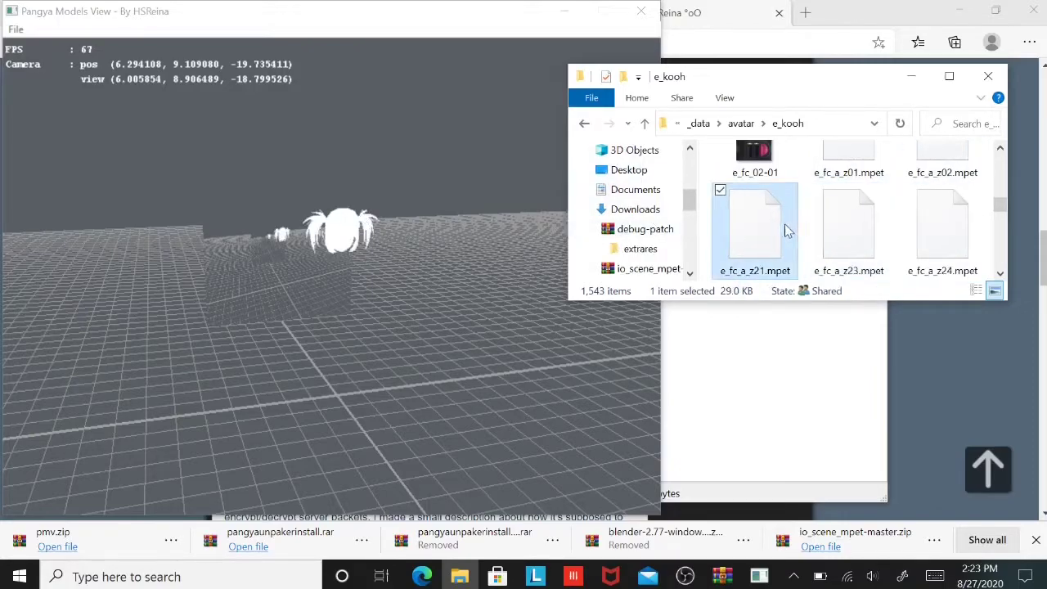
pyautogui.scroll(5, 431, 268)
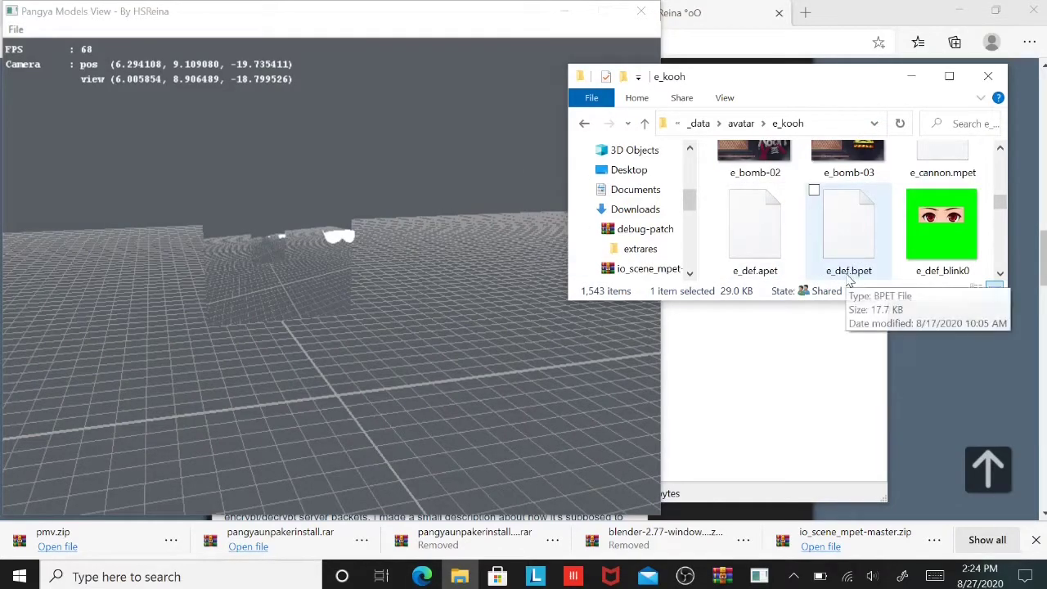
pyautogui.moveTo(754, 233); pyautogui.dragTo(440, 260)
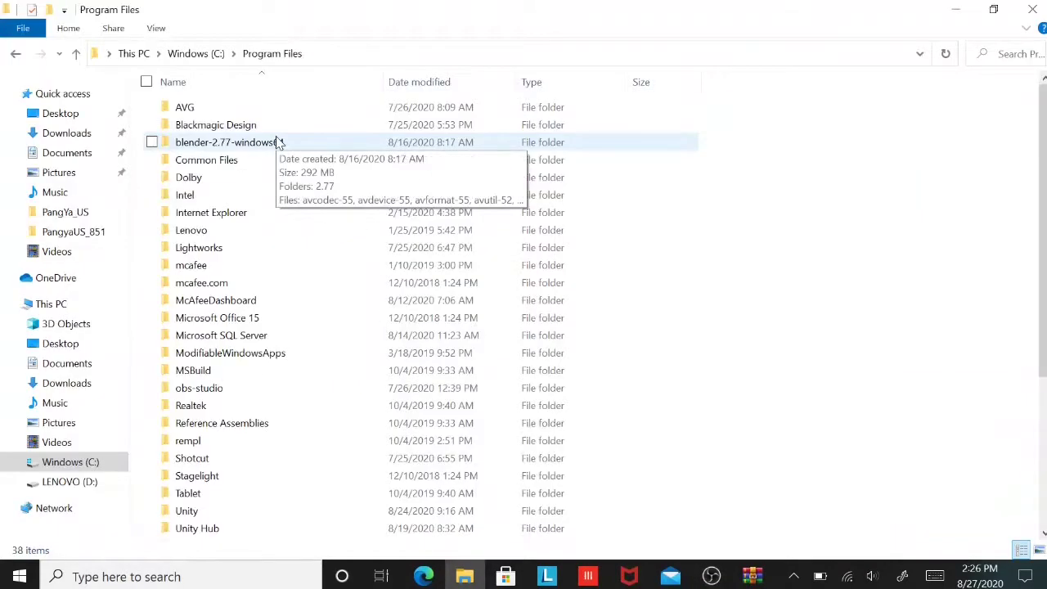
# Open the blender-2.77-windows64 folder in Program Files.
pyautogui.doubleClick(277, 142)
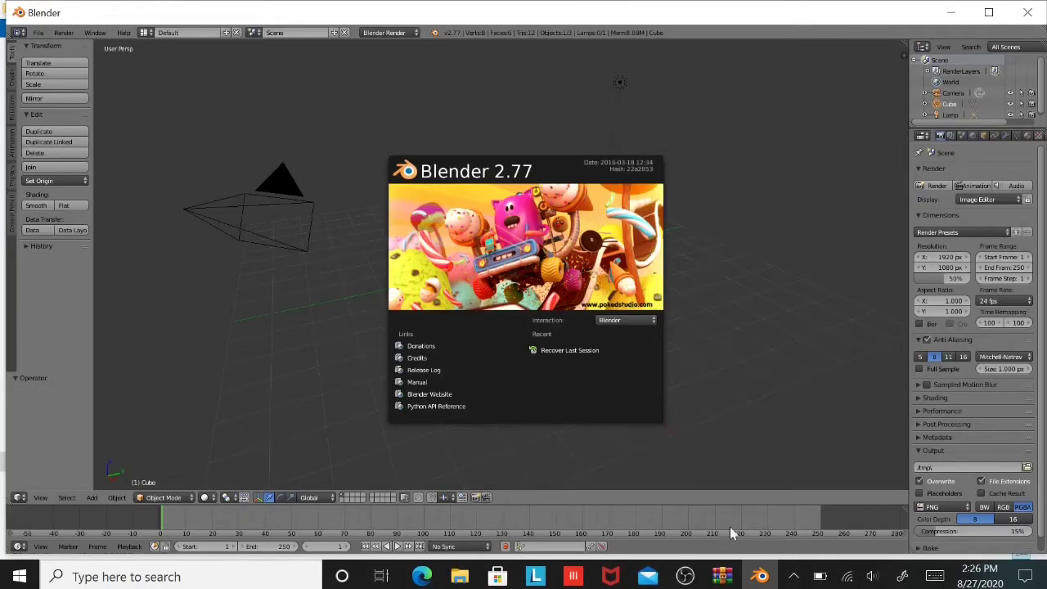
# Dismiss the splash screen and delete the default Cube from the Outliner.
pyautogui.click(777, 452)
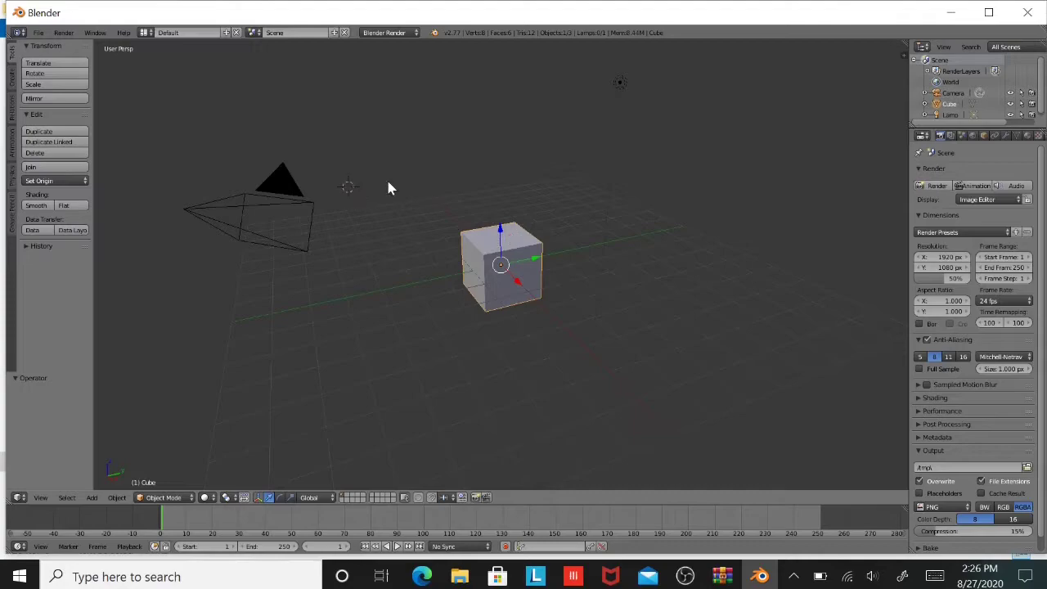
pyautogui.rightClick(944, 104)
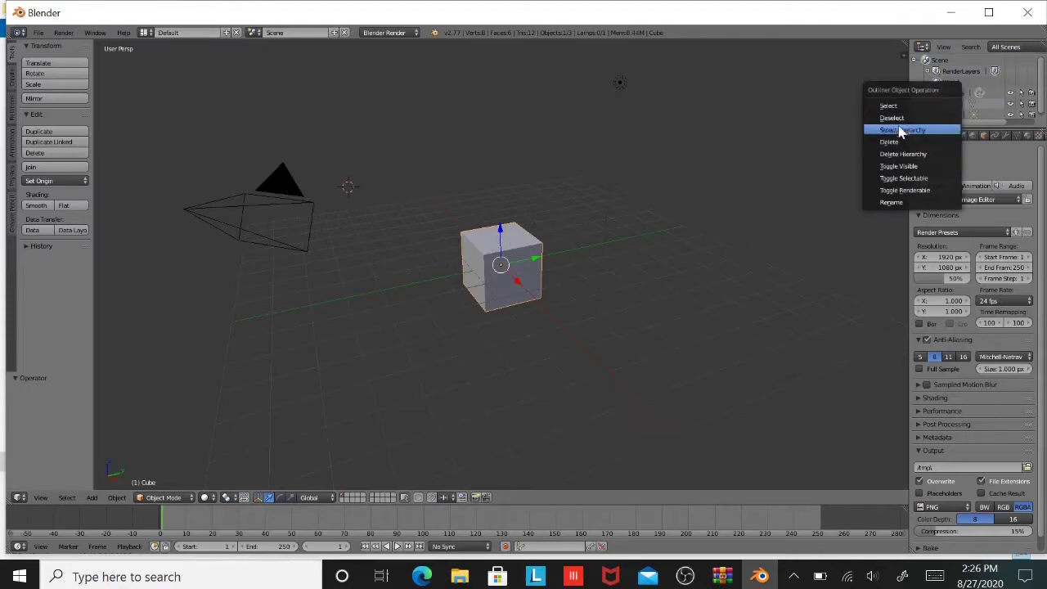
pyautogui.click(887, 142)
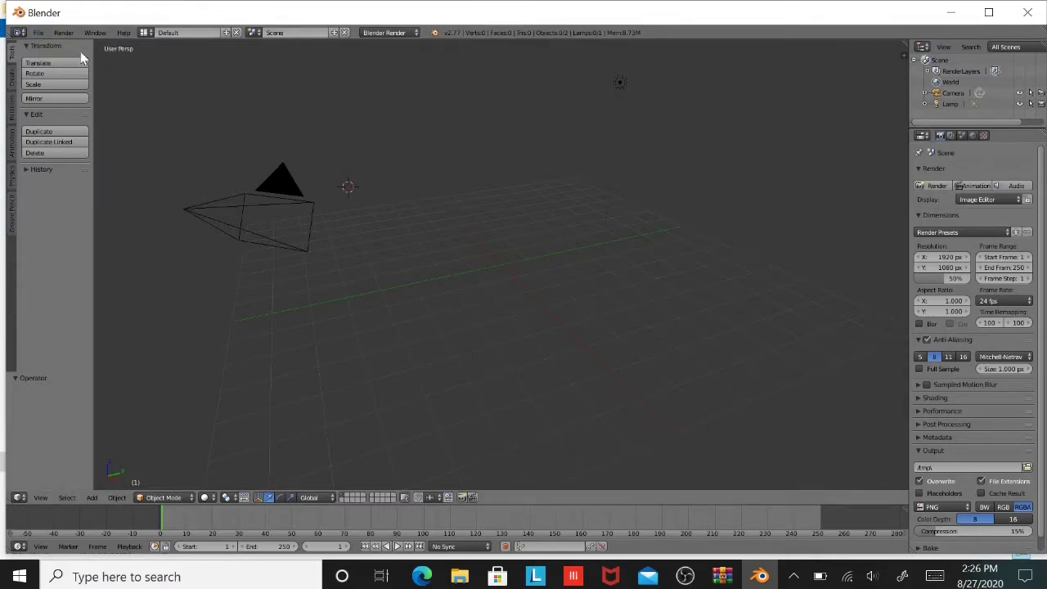
# Filter the User Preferences add-ons to the Testing level, then minimize the window.
pyautogui.click(37, 34)
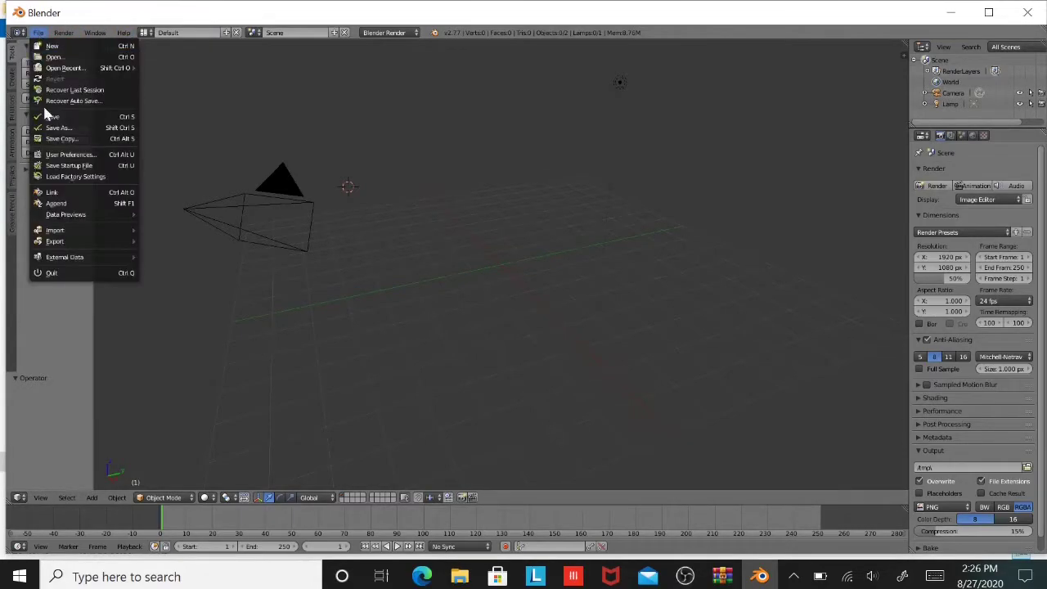
pyautogui.click(90, 154)
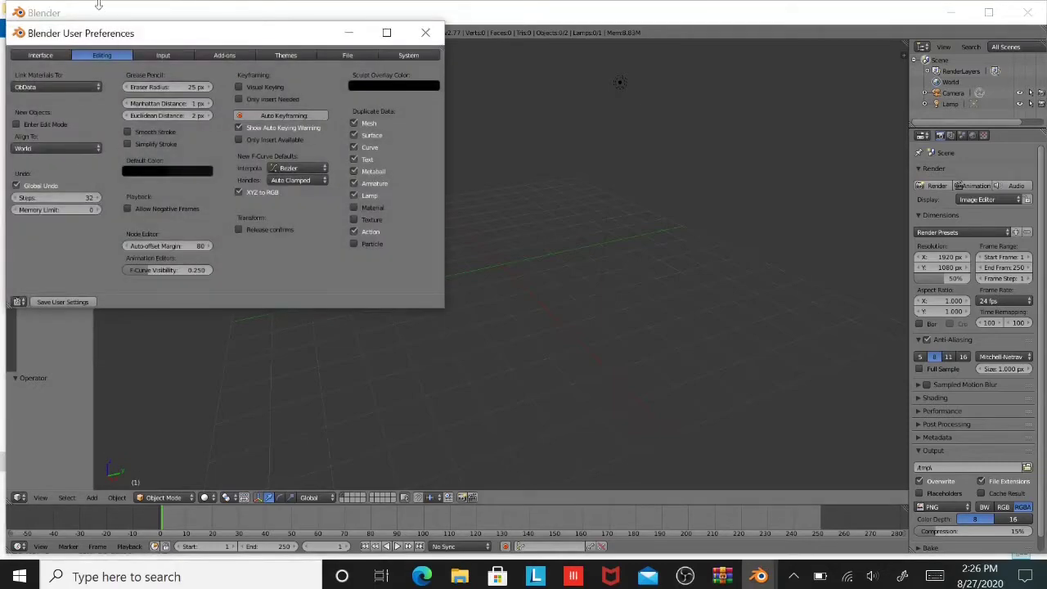
pyautogui.click(218, 55)
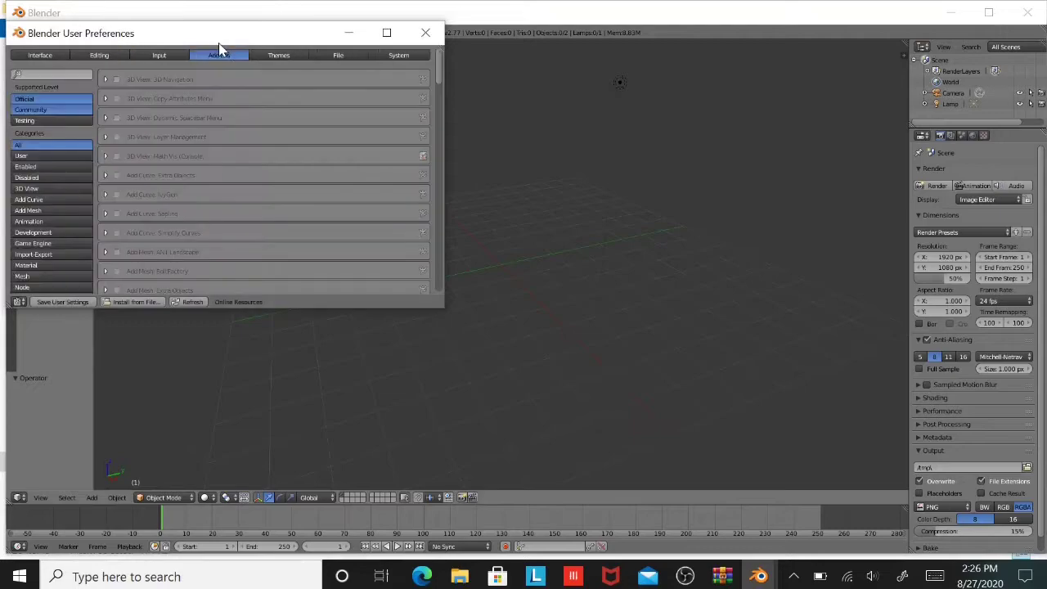
pyautogui.click(66, 121)
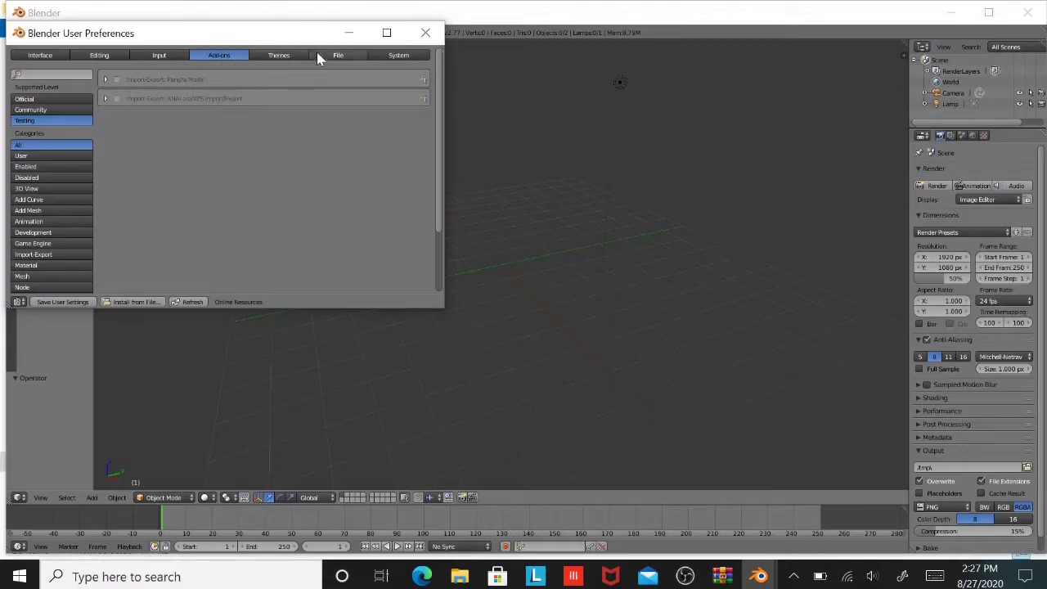
pyautogui.click(348, 34)
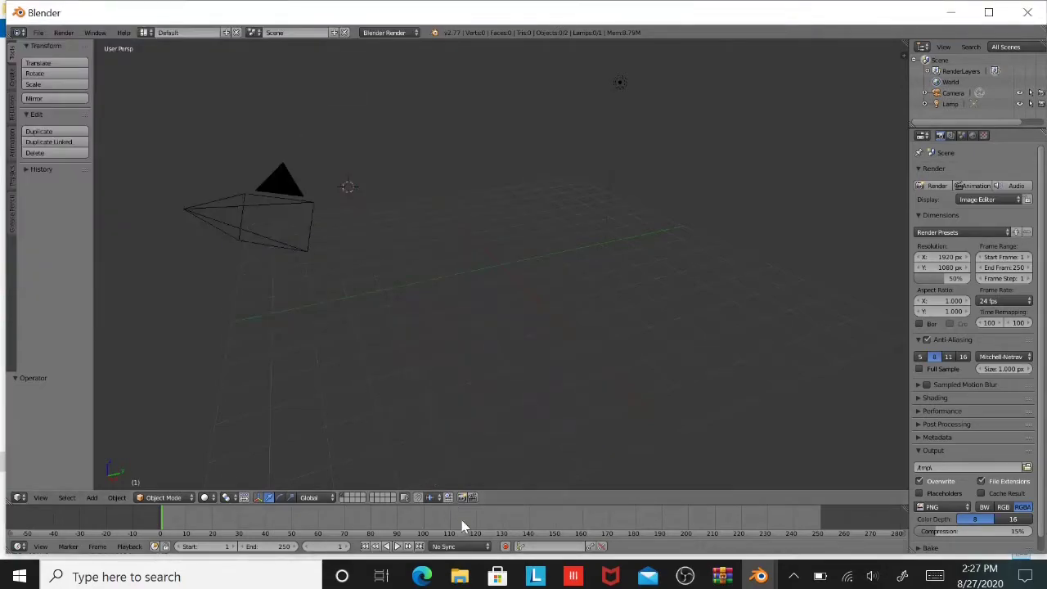
# Open 2.77\scripts in Blender's program folder and bring up the WinRAR window.
pyautogui.moveTo(463, 577)
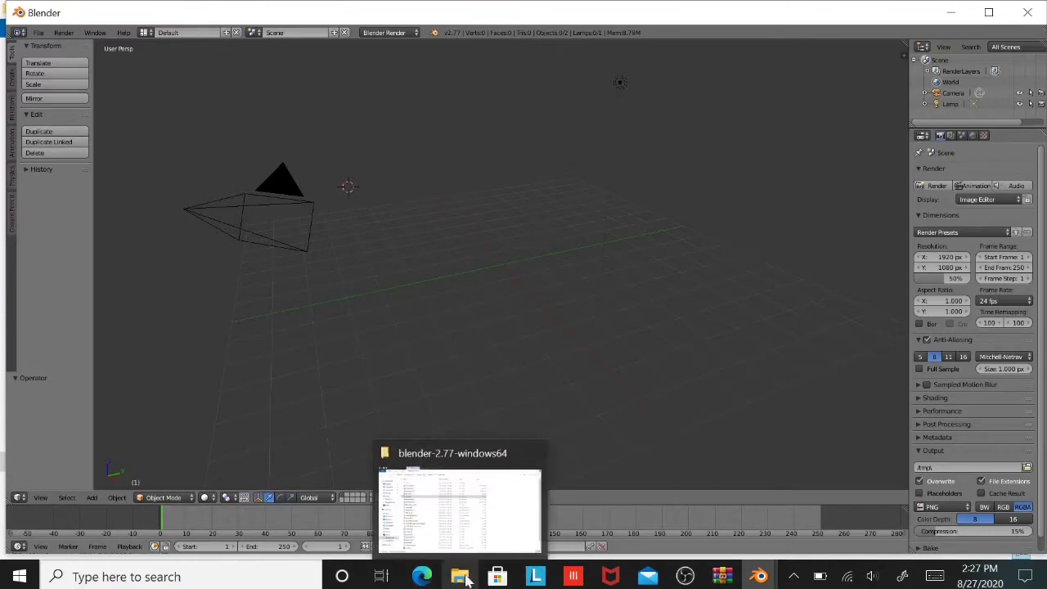
pyautogui.click(472, 523)
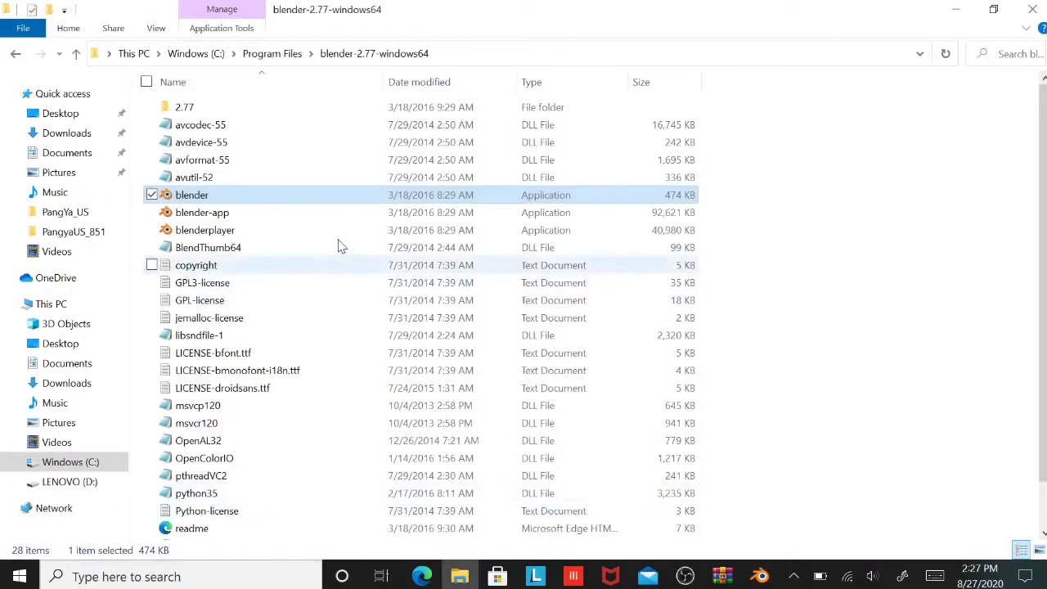
pyautogui.doubleClick(206, 110)
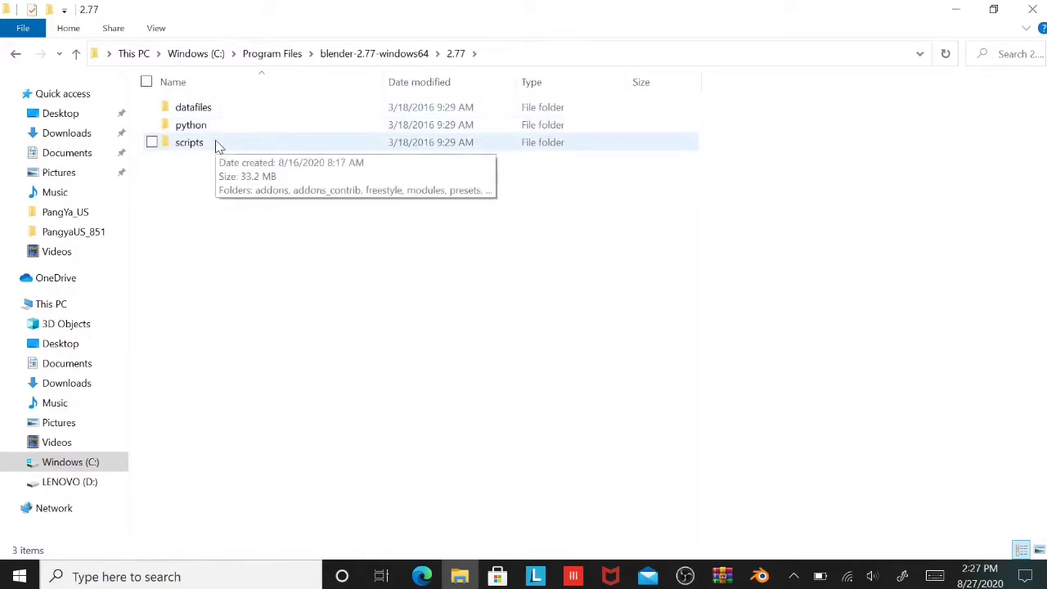
pyautogui.doubleClick(218, 145)
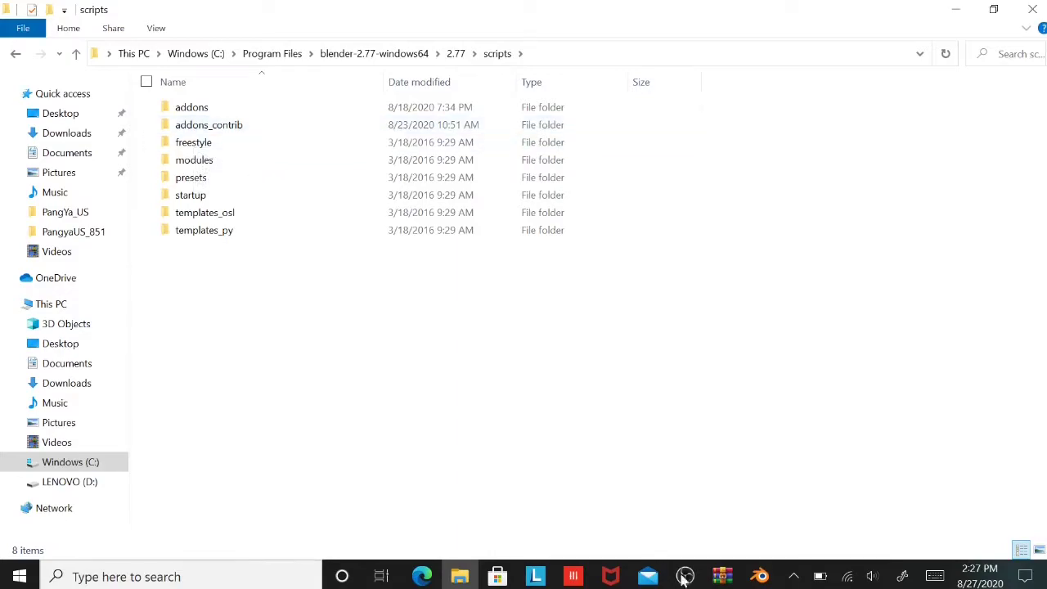
pyautogui.click(722, 576)
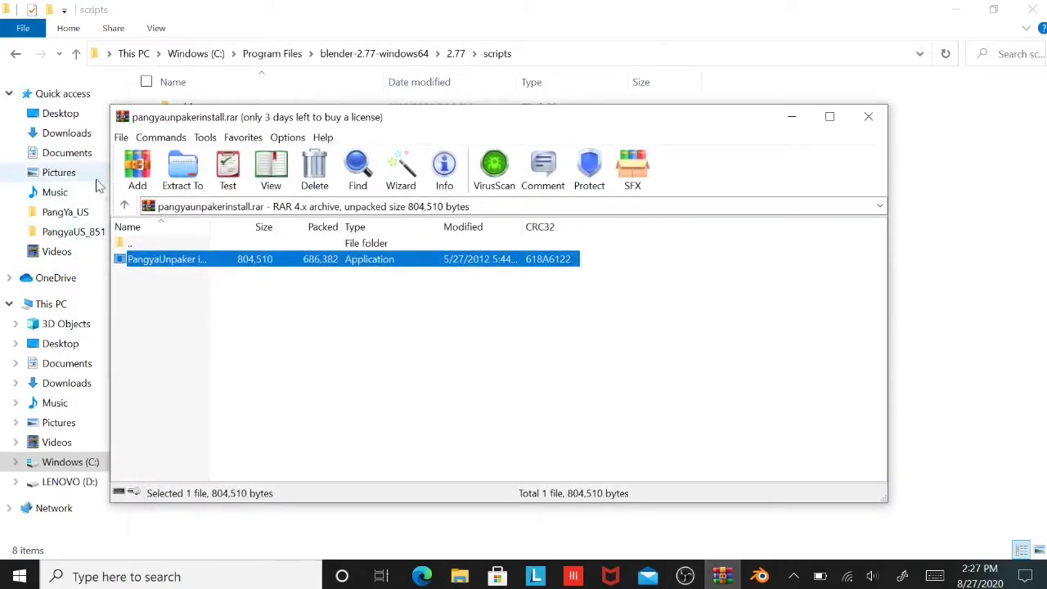
# Open io_scene_mpet-master.zip and its folder, select mpet.py, and start Extract To.
pyautogui.click(123, 206)
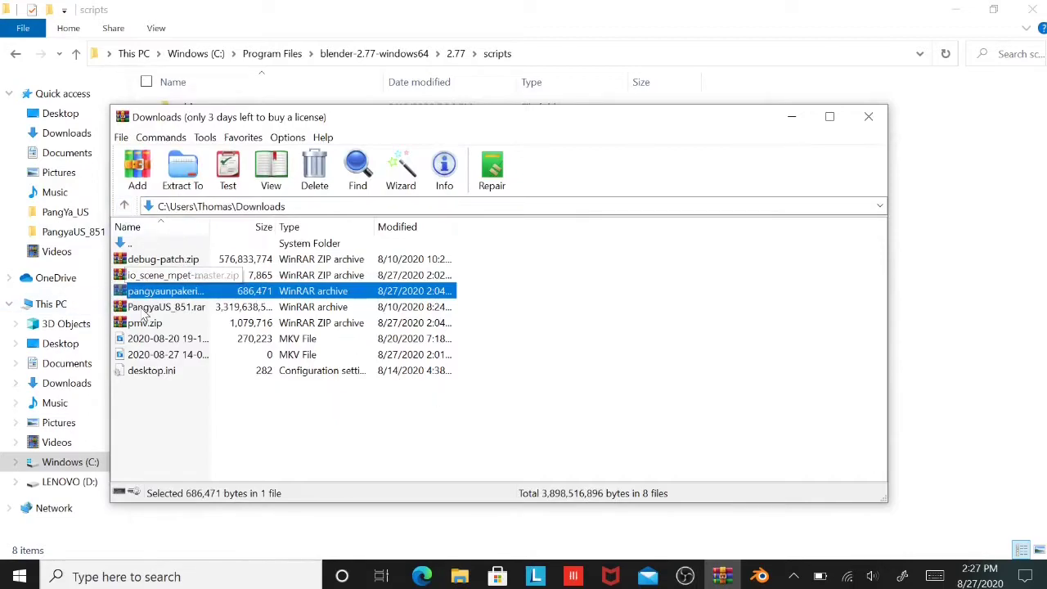
pyautogui.click(168, 278)
pyautogui.doubleClick(168, 276)
pyautogui.doubleClick(174, 261)
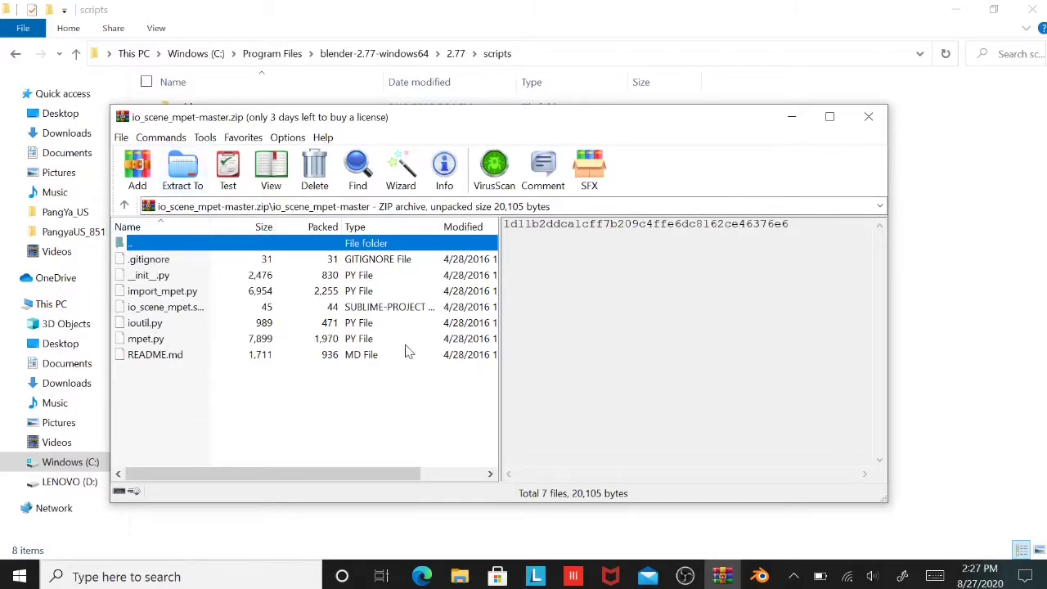
pyautogui.moveTo(355, 476); pyautogui.dragTo(460, 474)
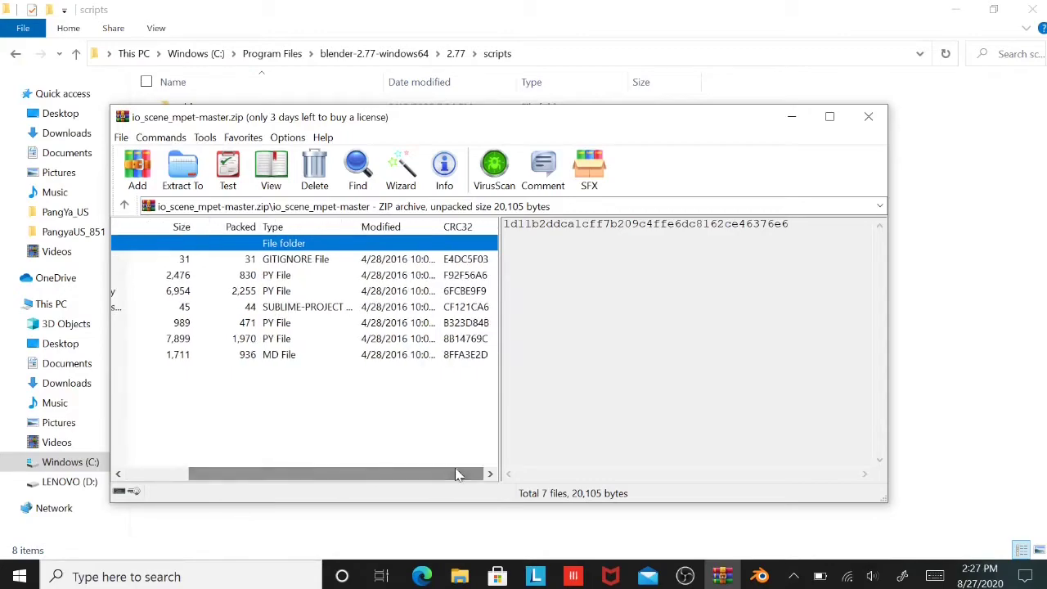
pyautogui.click(491, 337)
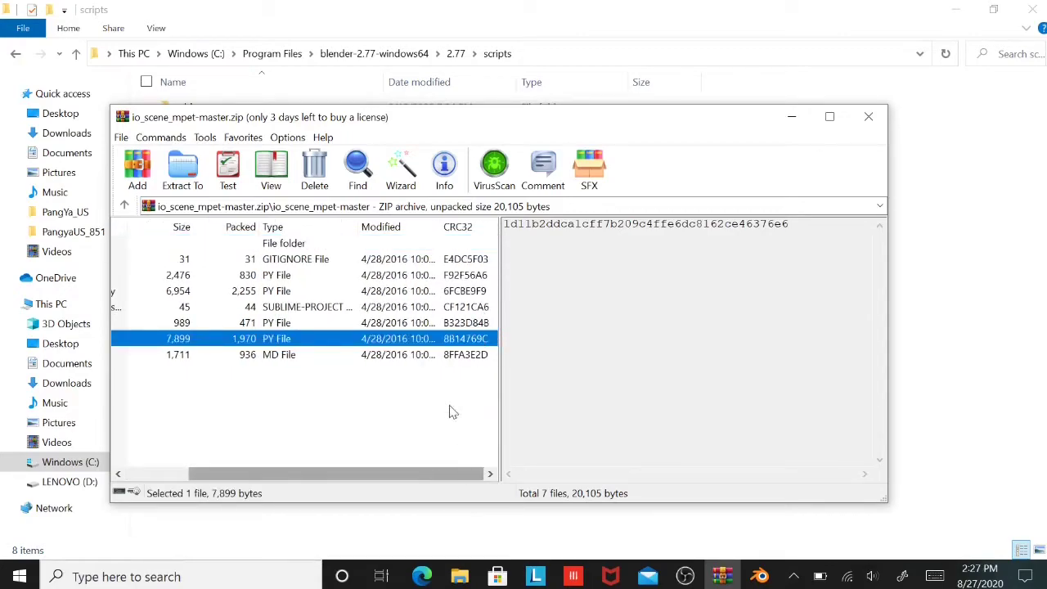
pyautogui.moveTo(299, 475); pyautogui.dragTo(234, 475)
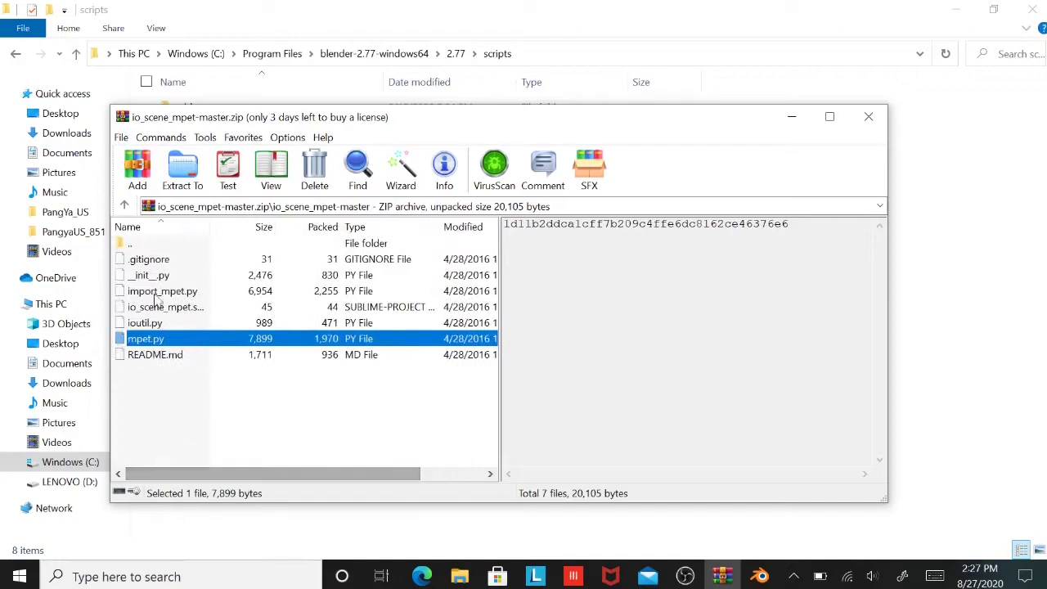
pyautogui.click(167, 186)
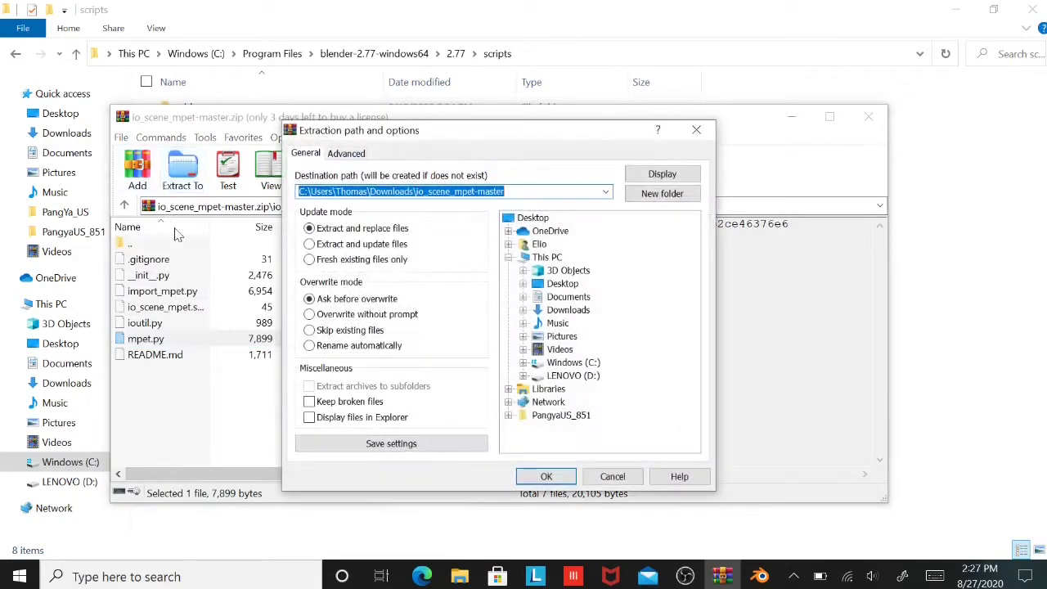
# Set the extraction destination to blender-2.77-windows64\2.77\scripts\addons_contrib.
pyautogui.click(523, 362)
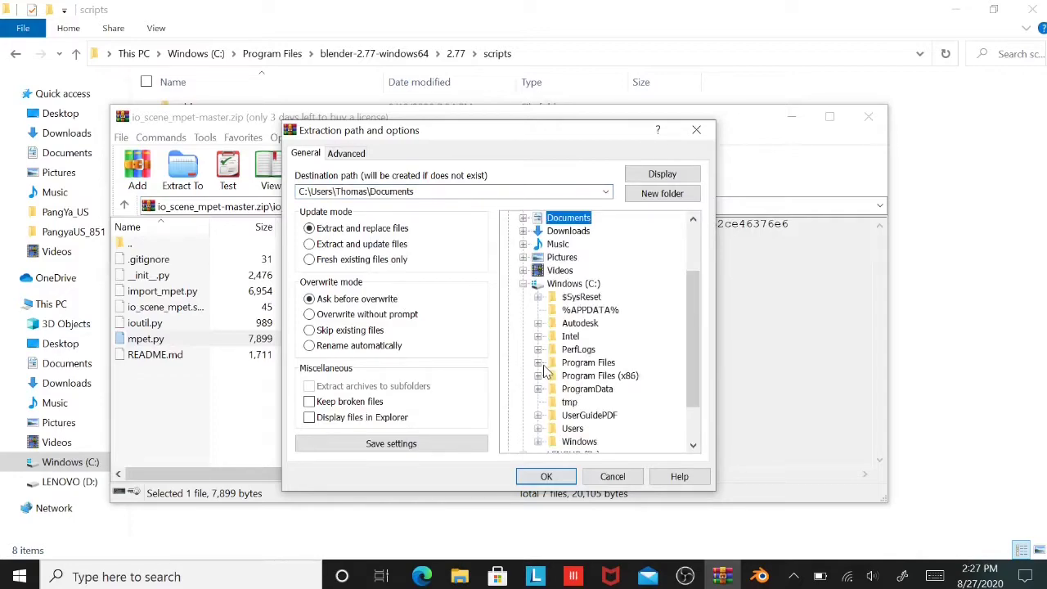
pyautogui.click(538, 363)
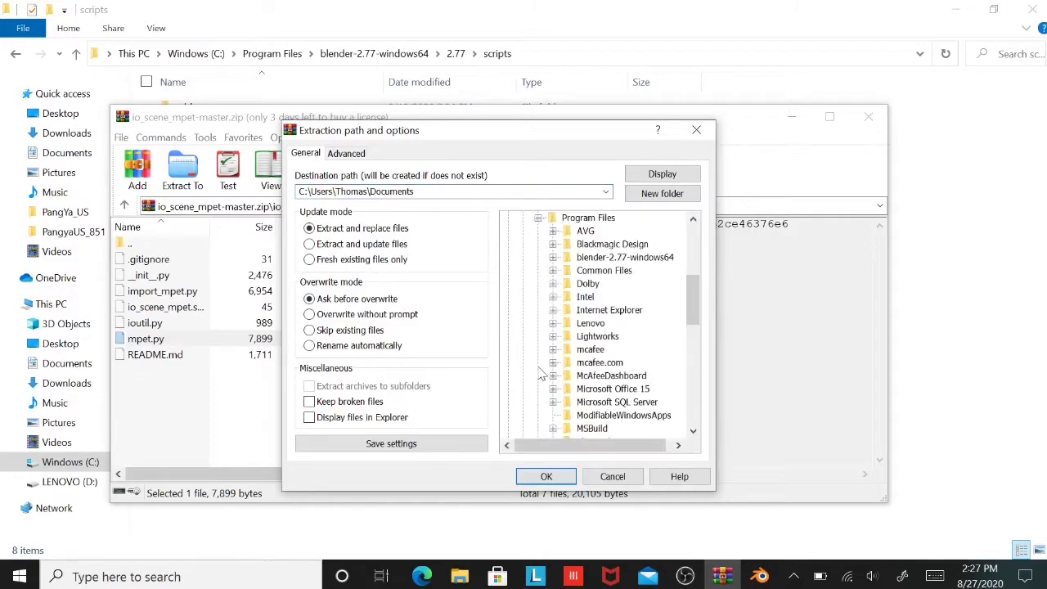
pyautogui.click(553, 257)
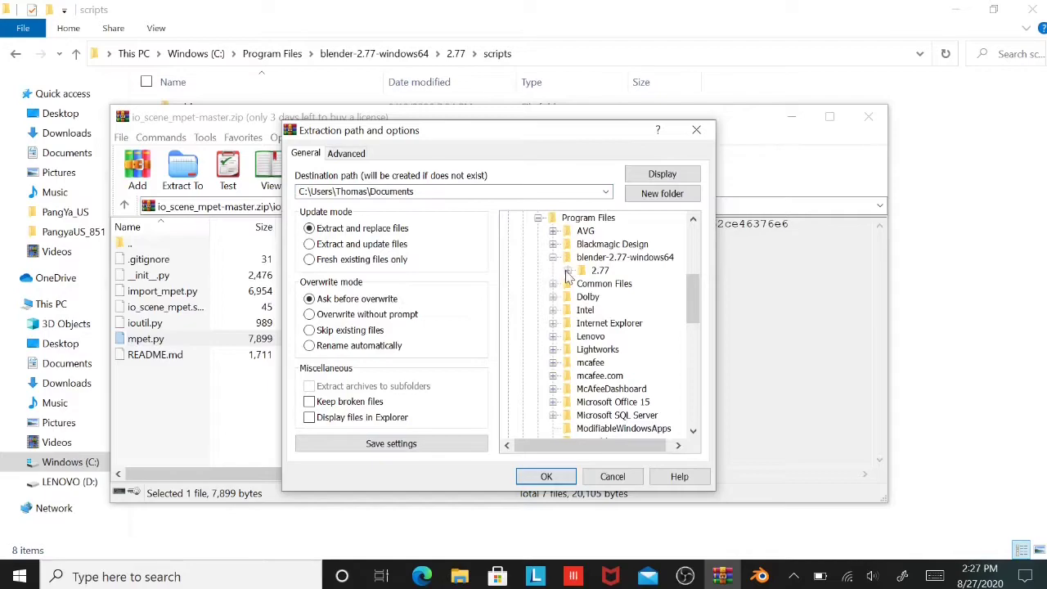
pyautogui.click(568, 270)
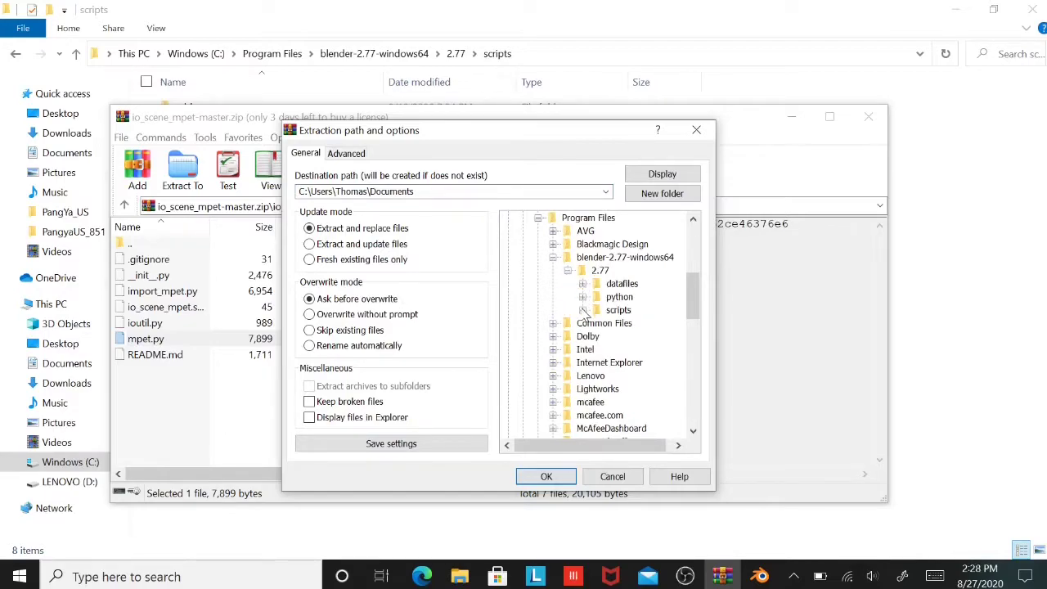
pyautogui.click(582, 311)
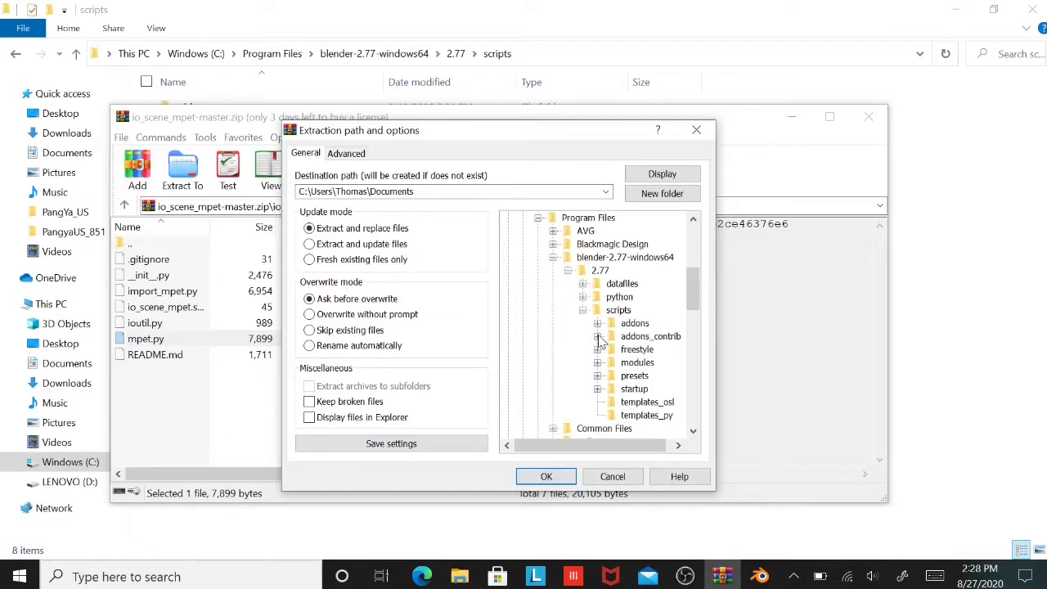
pyautogui.click(598, 337)
pyautogui.click(650, 338)
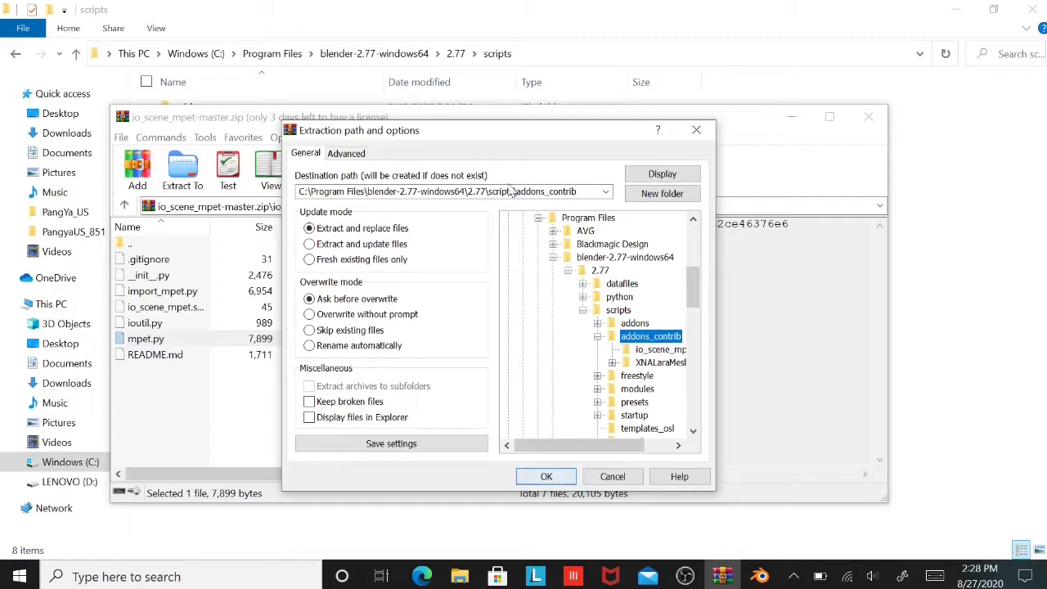
# Close the extraction dialog and the mpet archive, then switch back to Blender.
pyautogui.click(692, 131)
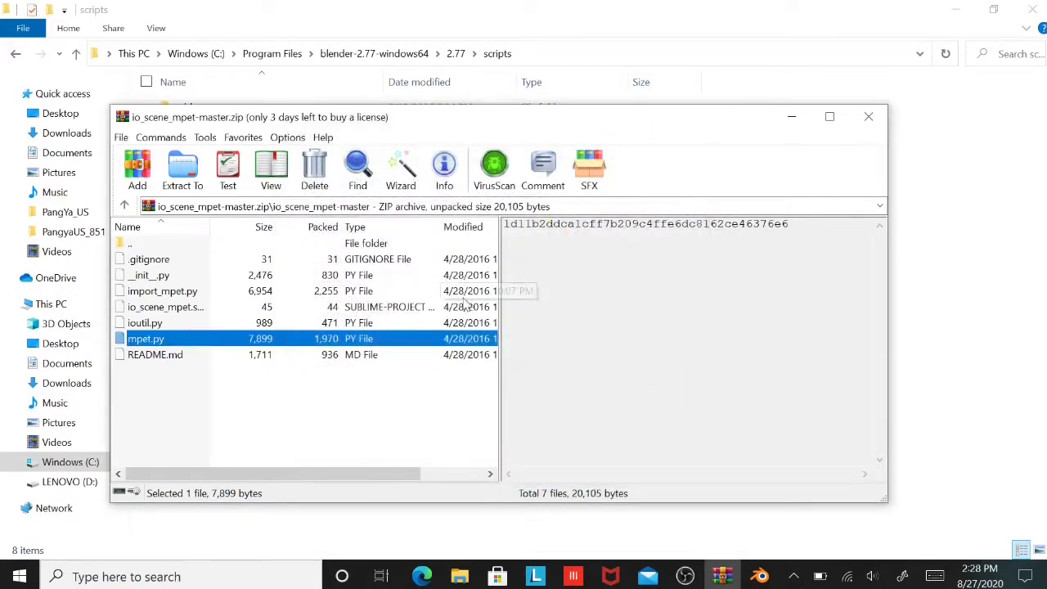
pyautogui.click(866, 116)
pyautogui.hotkey('alt', 'Tab')
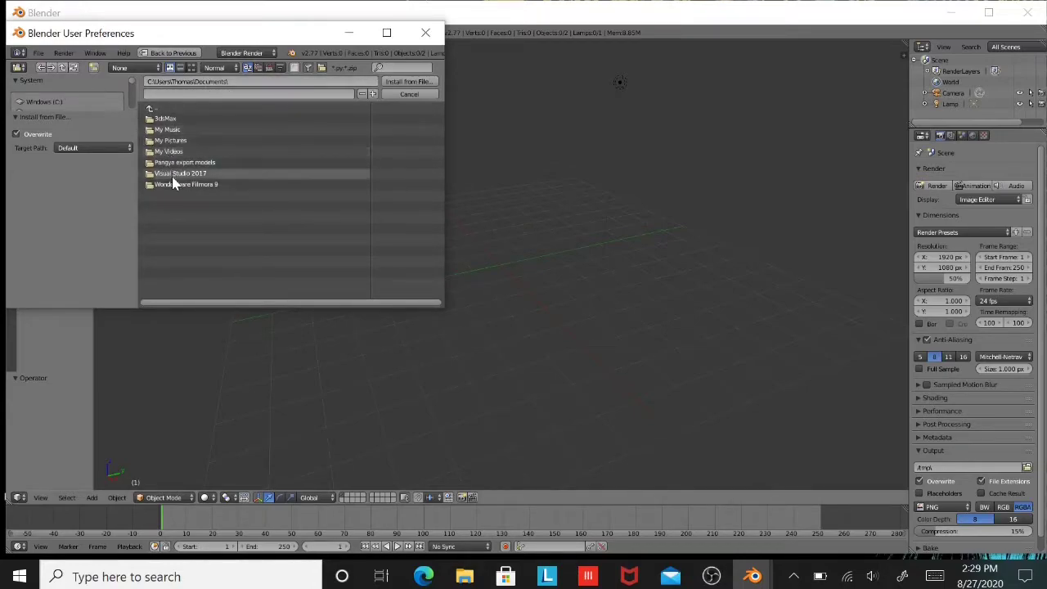
# In the Install from File browser, go up from Documents to the root of C:.
pyautogui.click(180, 118)
pyautogui.doubleClick(193, 106)
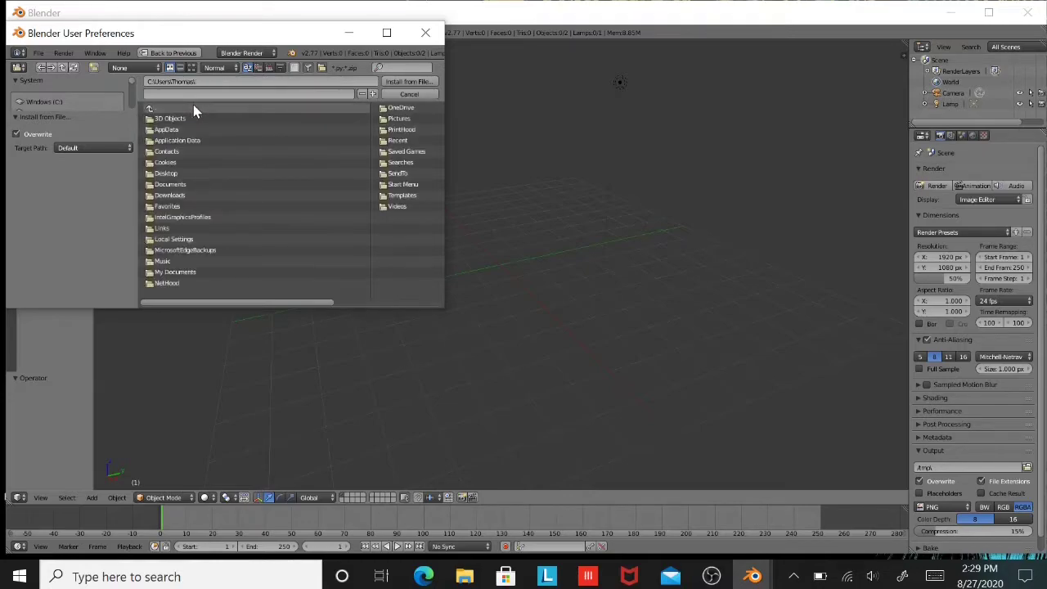
pyautogui.doubleClick(194, 108)
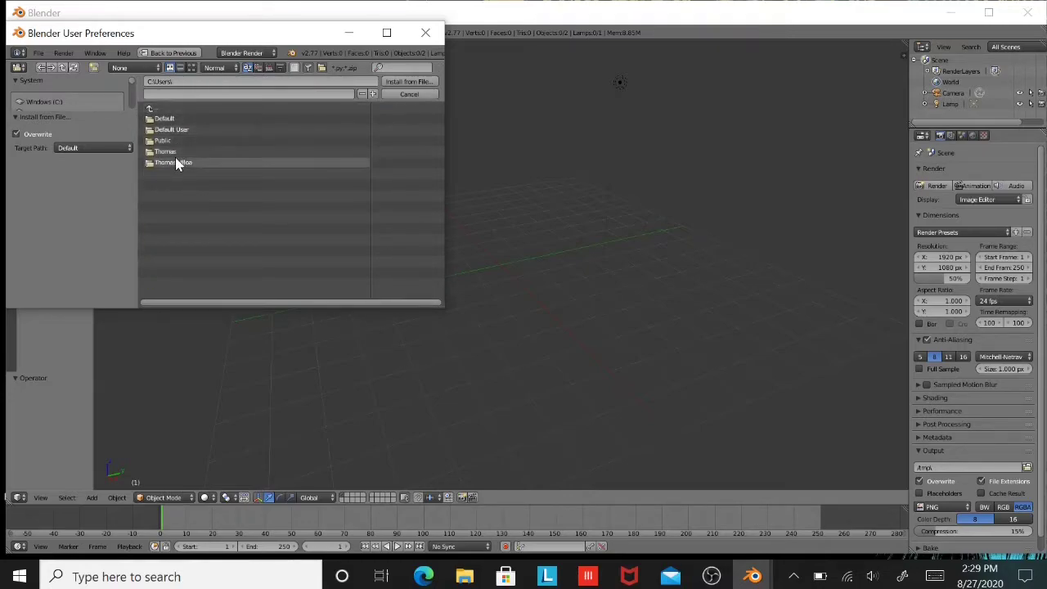
pyautogui.doubleClick(209, 111)
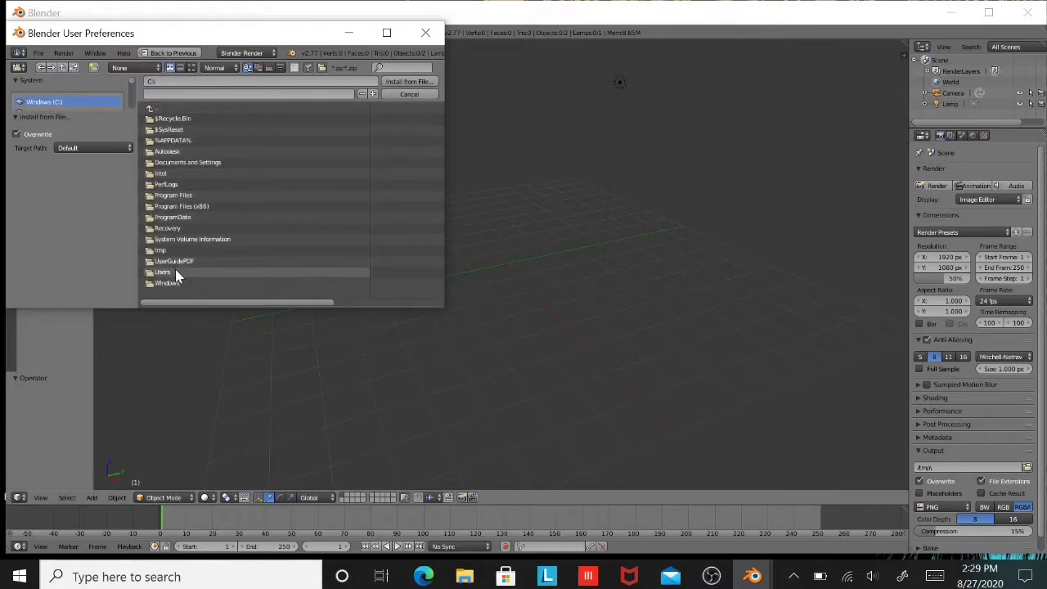
# Open Program Files\blender-2.77-windows64\2.77\scripts\addons_contrib\io_scene_mpet-master, then close User Preferences.
pyautogui.doubleClick(199, 194)
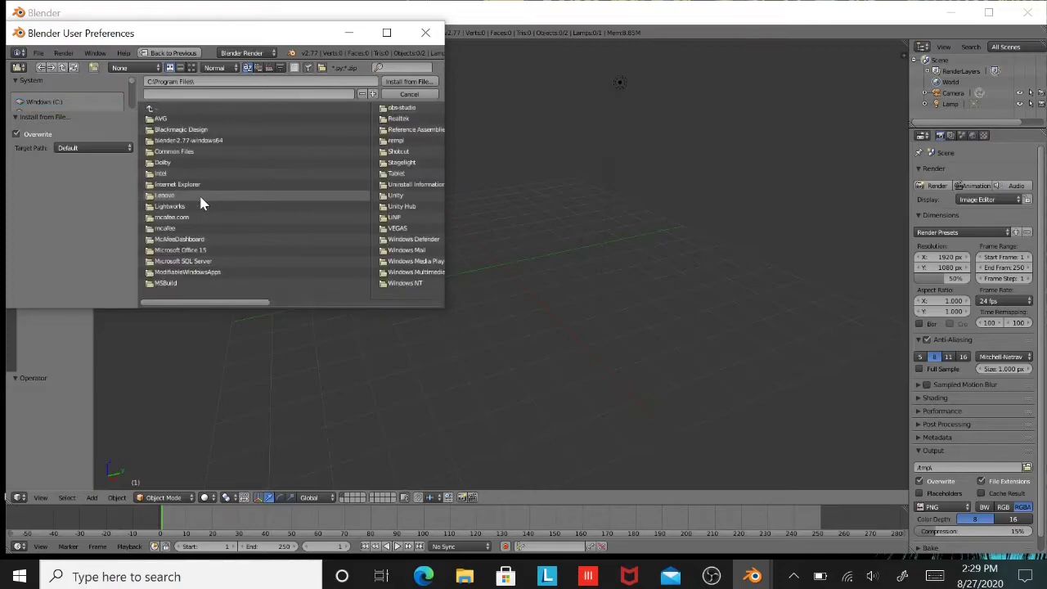
pyautogui.doubleClick(242, 140)
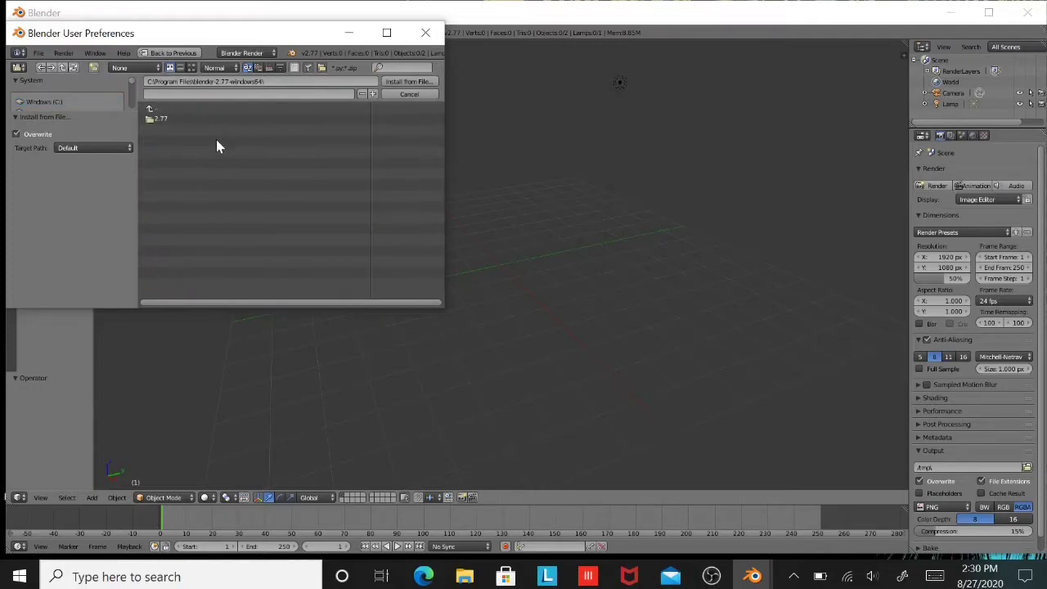
pyautogui.doubleClick(215, 122)
pyautogui.doubleClick(200, 140)
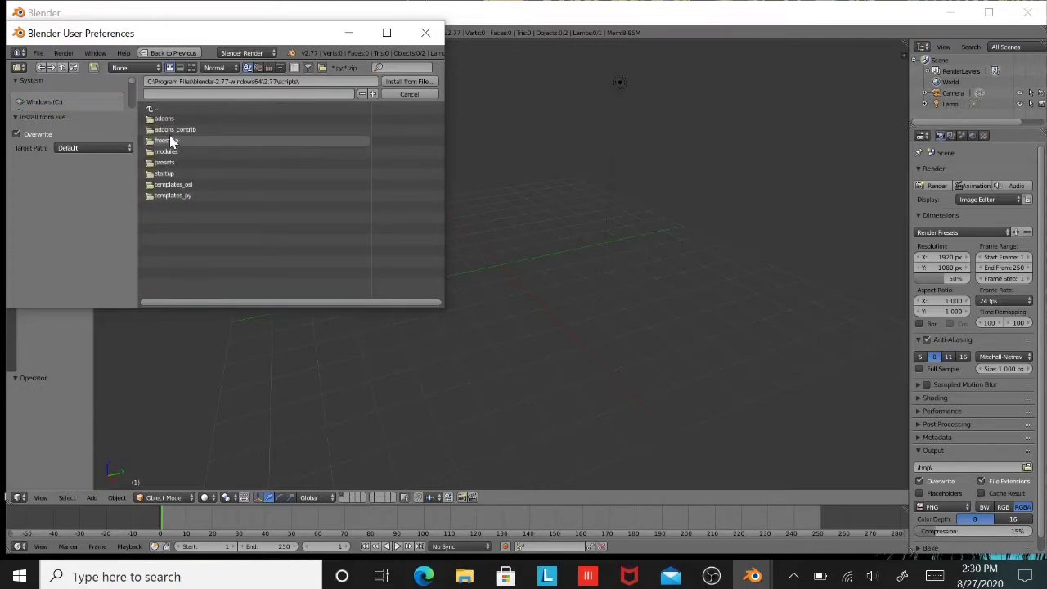
pyautogui.doubleClick(175, 128)
pyautogui.doubleClick(186, 120)
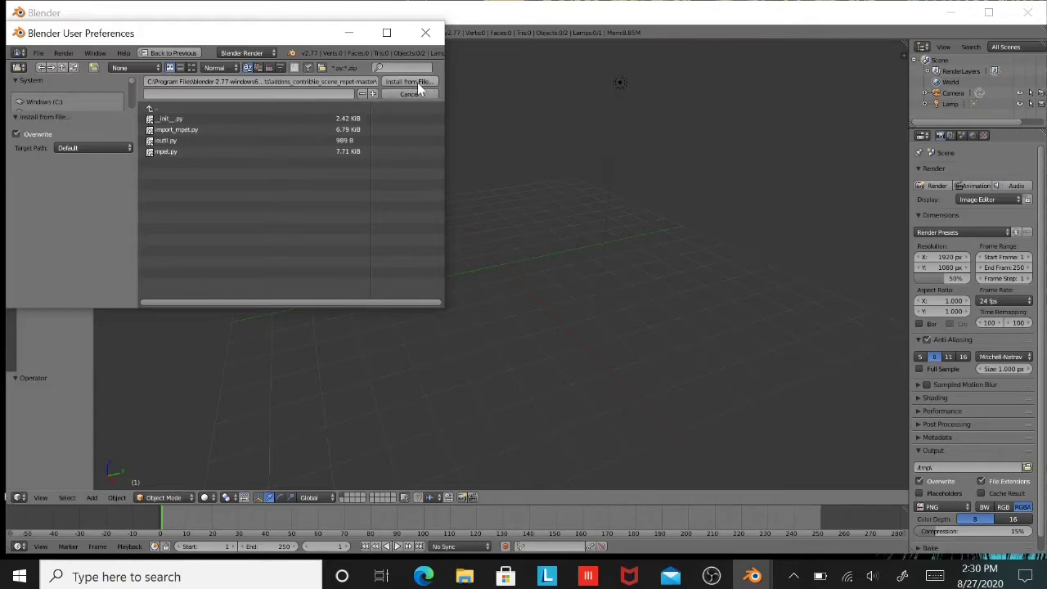
pyautogui.click(427, 34)
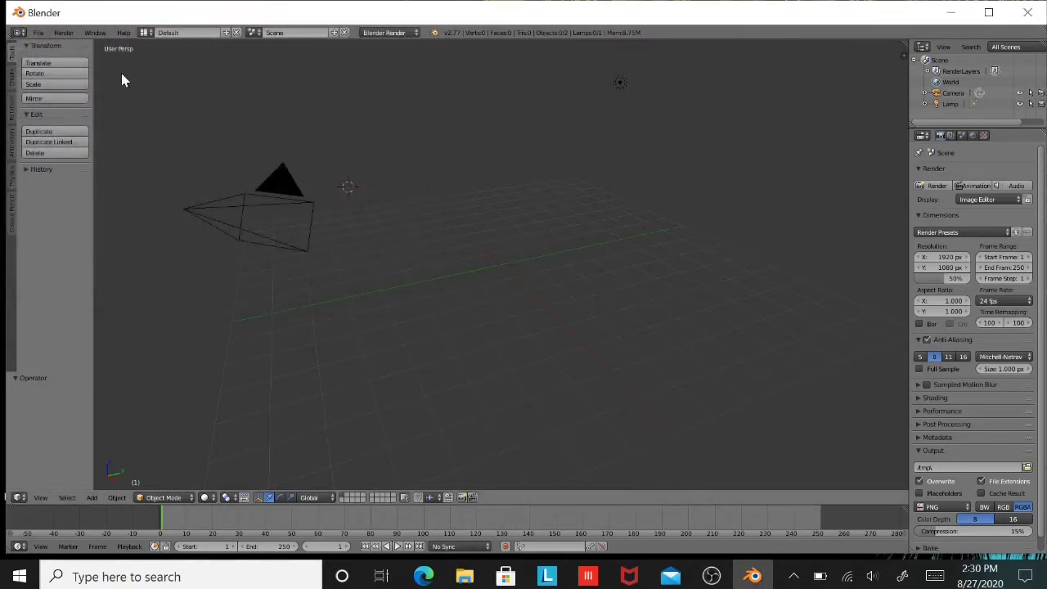
# Keep Import-Export: Pangya Model enabled and save the user settings.
pyautogui.click(38, 33)
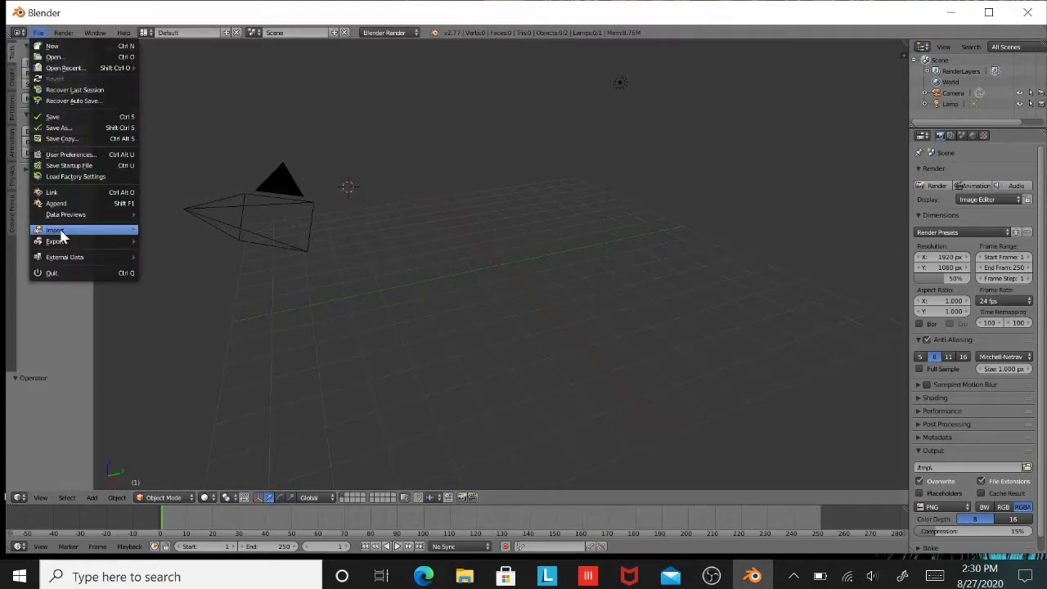
pyautogui.click(84, 154)
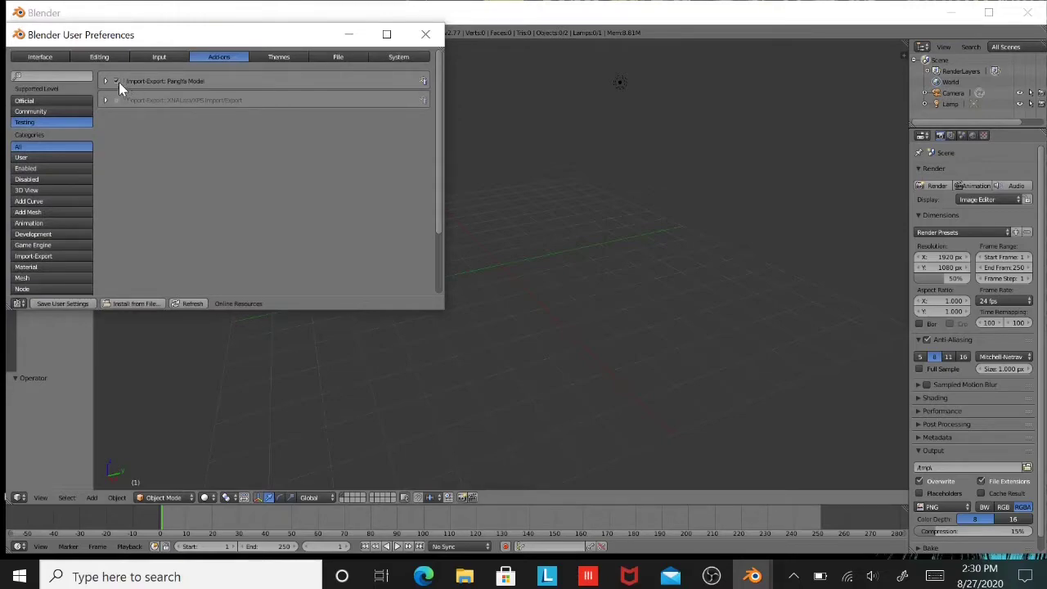
pyautogui.click(62, 303)
pyautogui.click(425, 34)
pyautogui.click(38, 32)
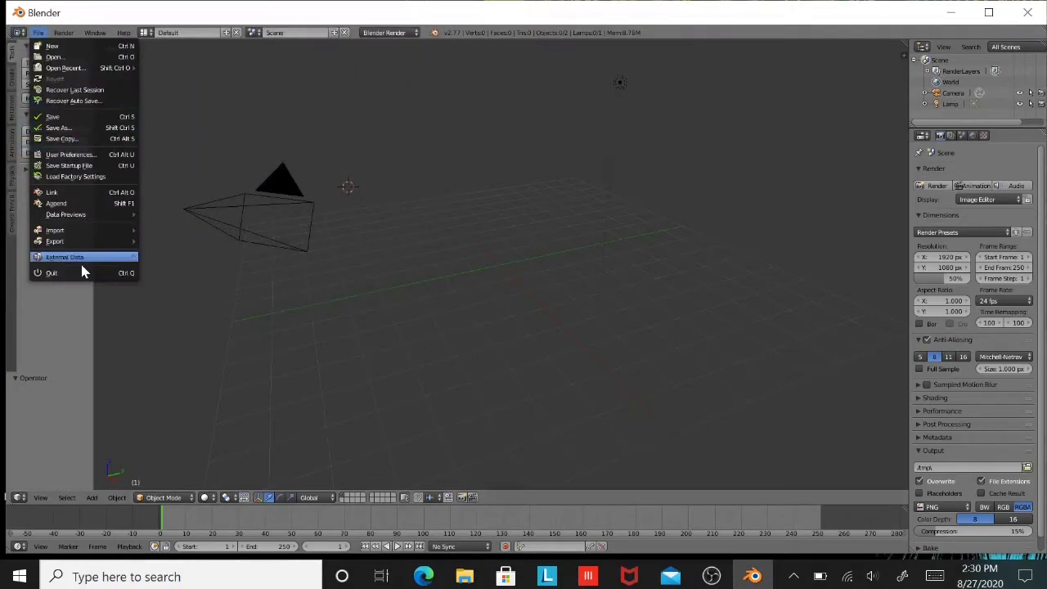
# Start a Pangya Model (.mpet) import from the _data\avatar\female folder with f_ha_00.mpet selected.
pyautogui.moveTo(86, 236)
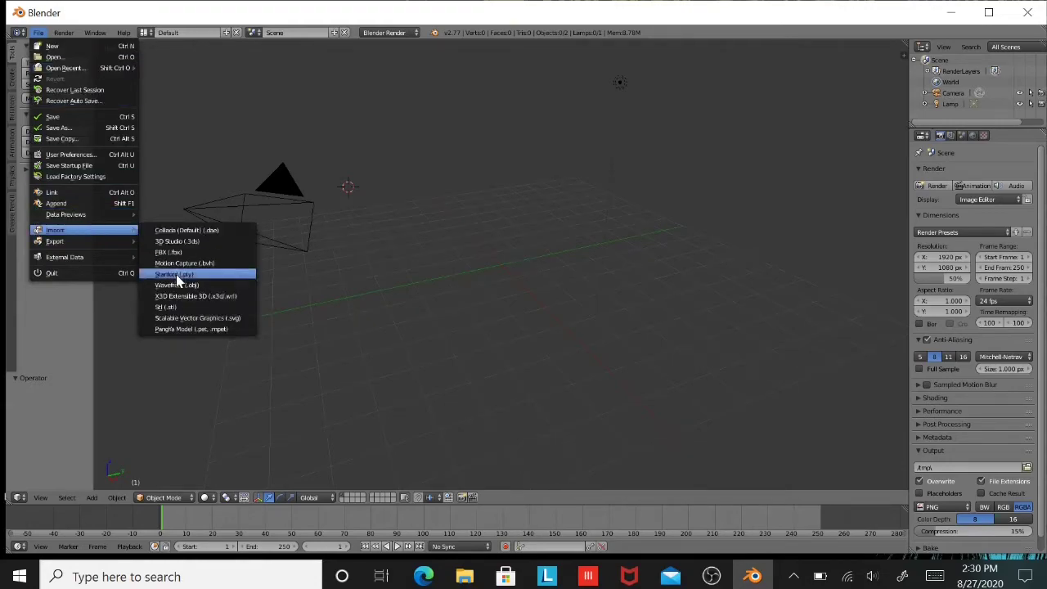
pyautogui.click(193, 328)
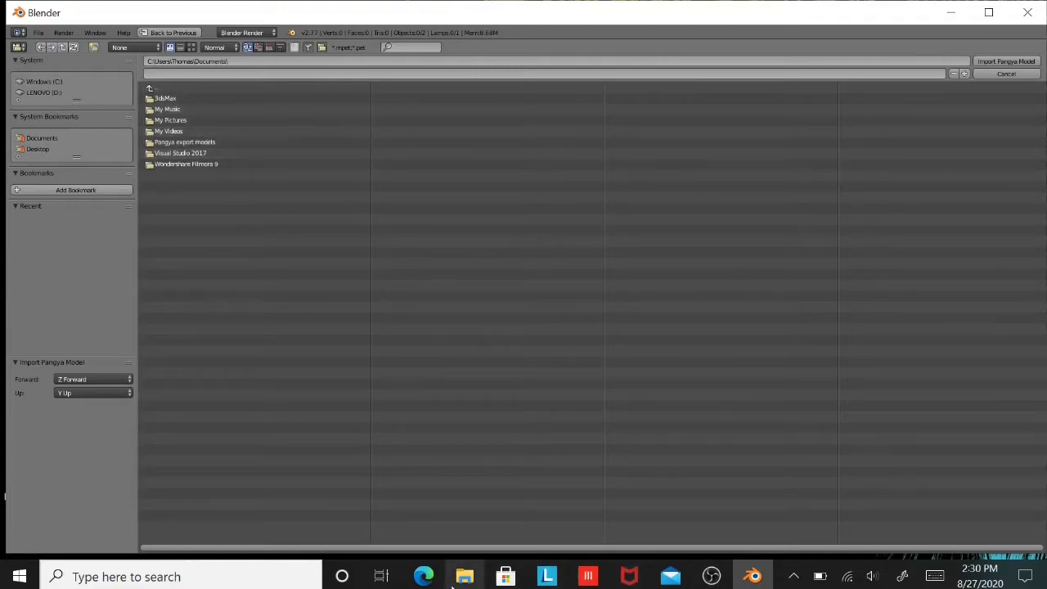
pyautogui.write('C:\\Users\\Thomas Ulloa\\Pictures\\Pangya models\\_data\\avatar\\')
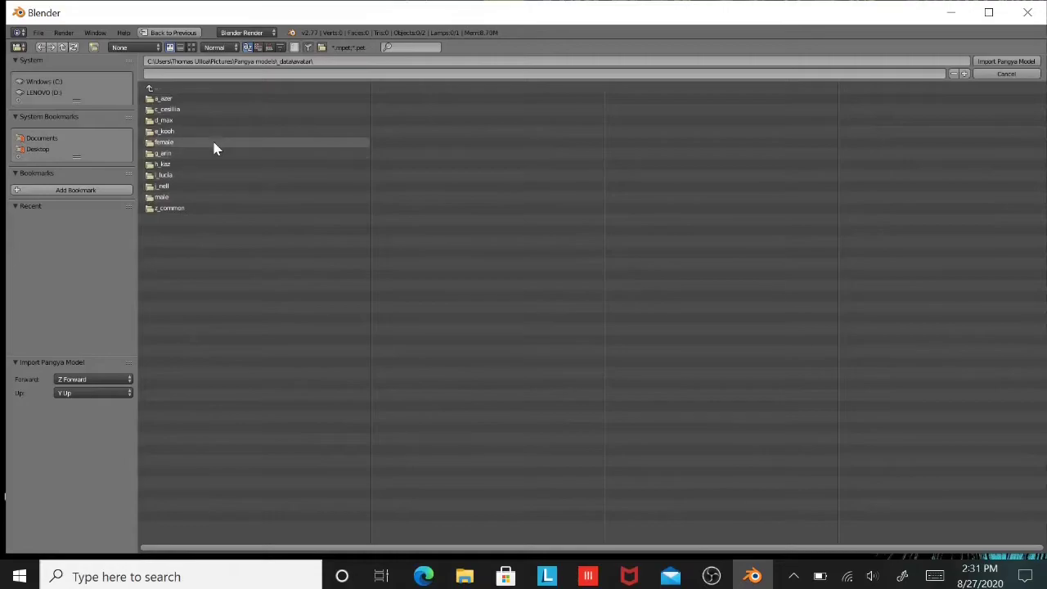
pyautogui.click(214, 148)
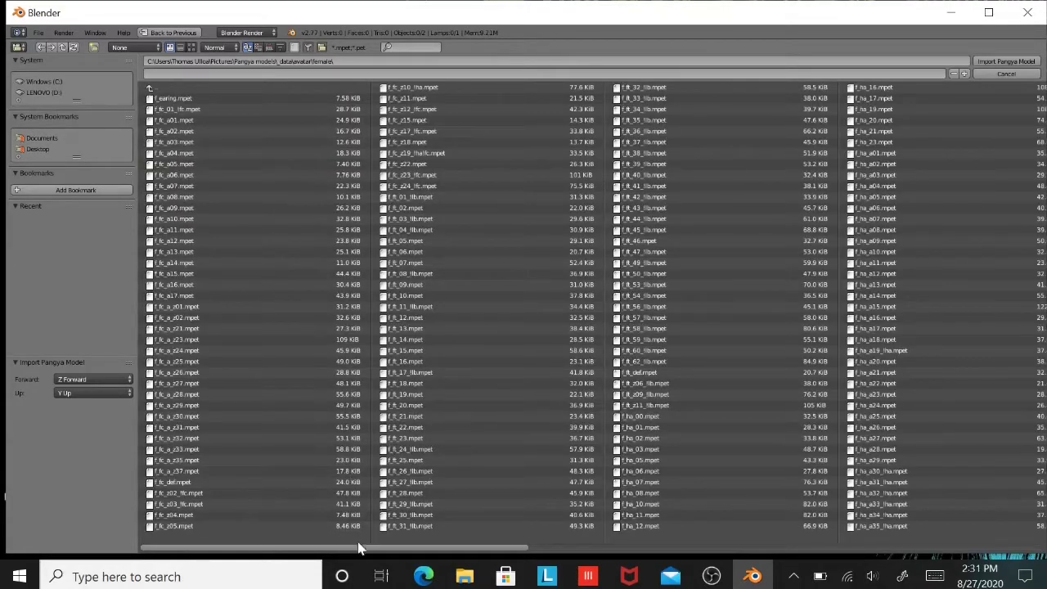
pyautogui.moveTo(366, 551); pyautogui.dragTo(522, 524)
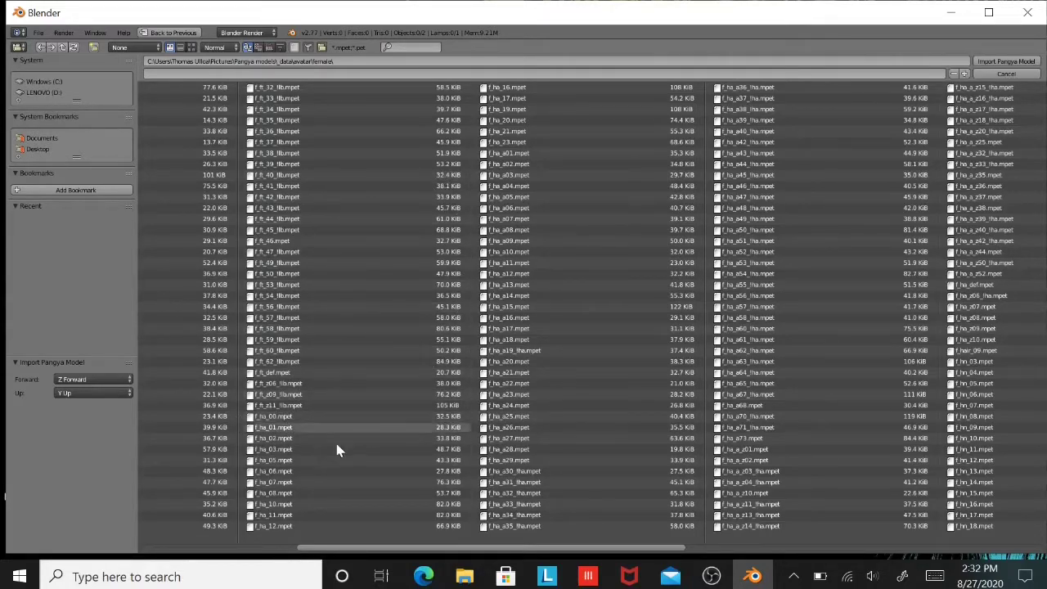
pyautogui.click(295, 419)
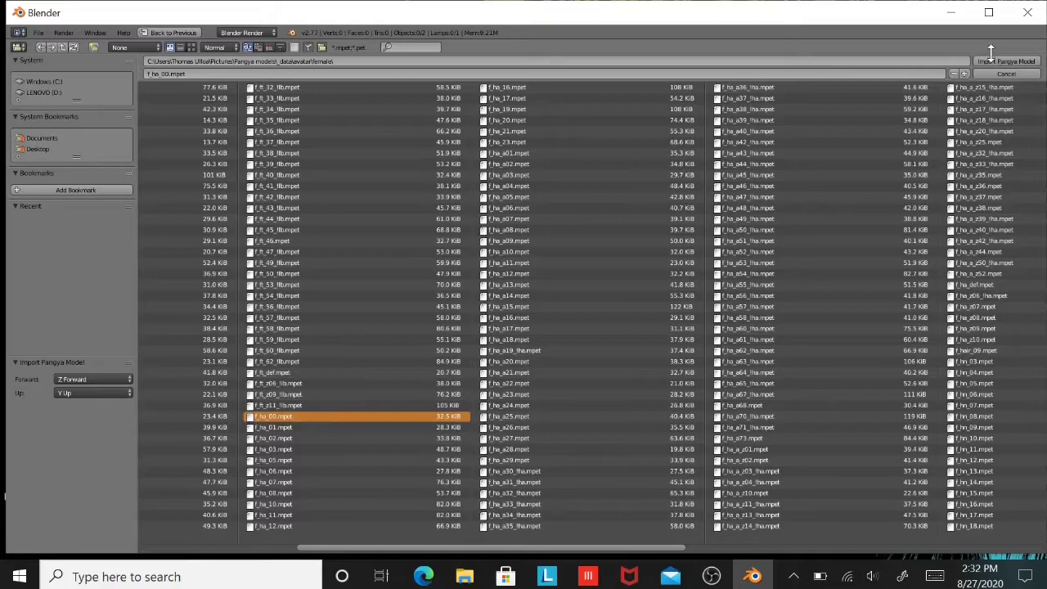
# Import the f_ha_00.mpet hair, then import the f_fc_def.mpet face model.
pyautogui.click(998, 59)
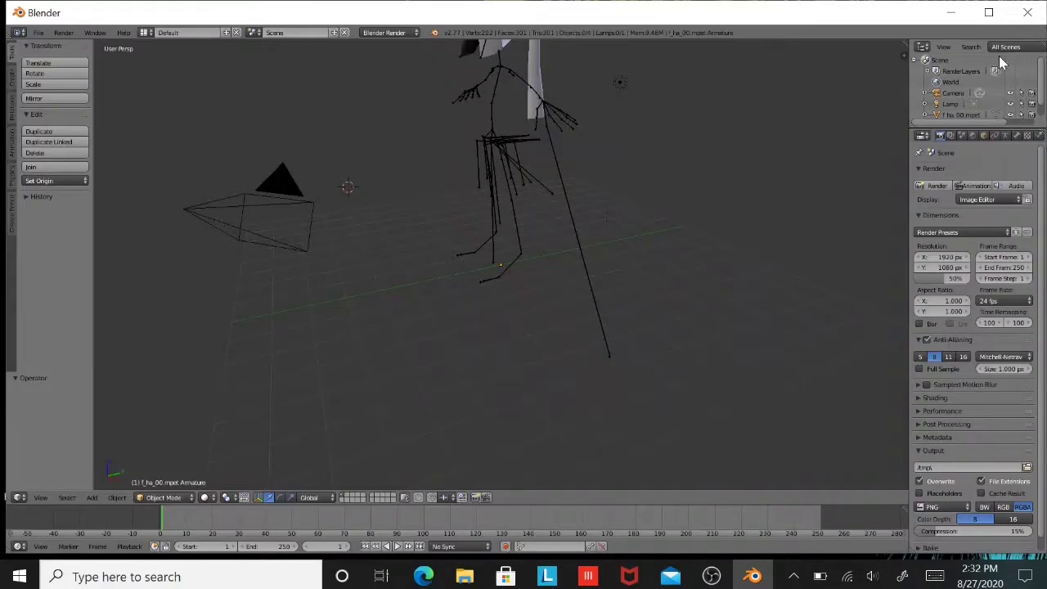
pyautogui.moveTo(753, 195); pyautogui.dragTo(501, 70, button='middle')
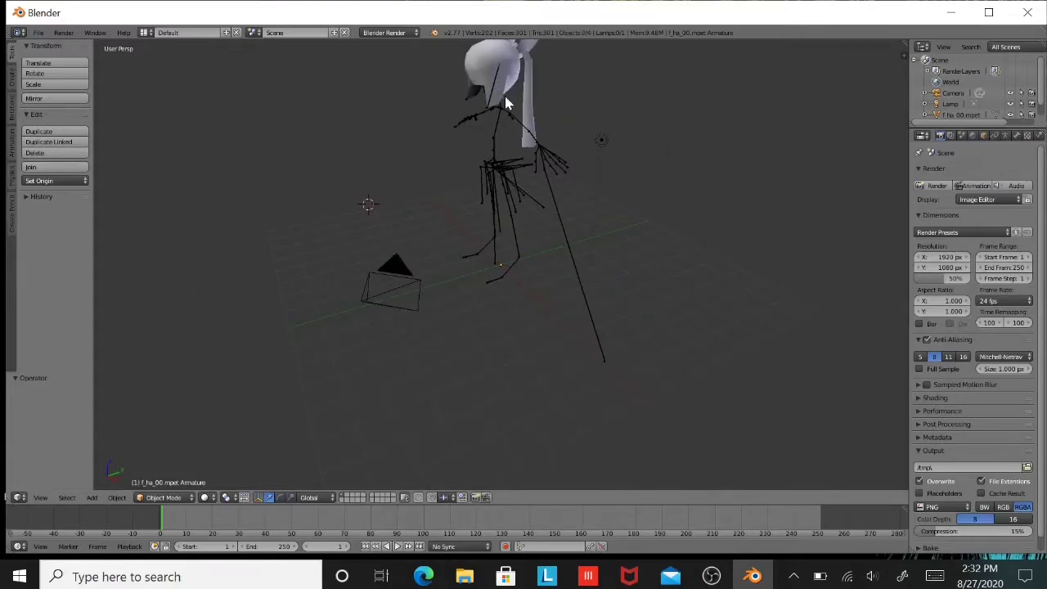
pyautogui.click(37, 33)
pyautogui.click(39, 34)
pyautogui.moveTo(65, 231)
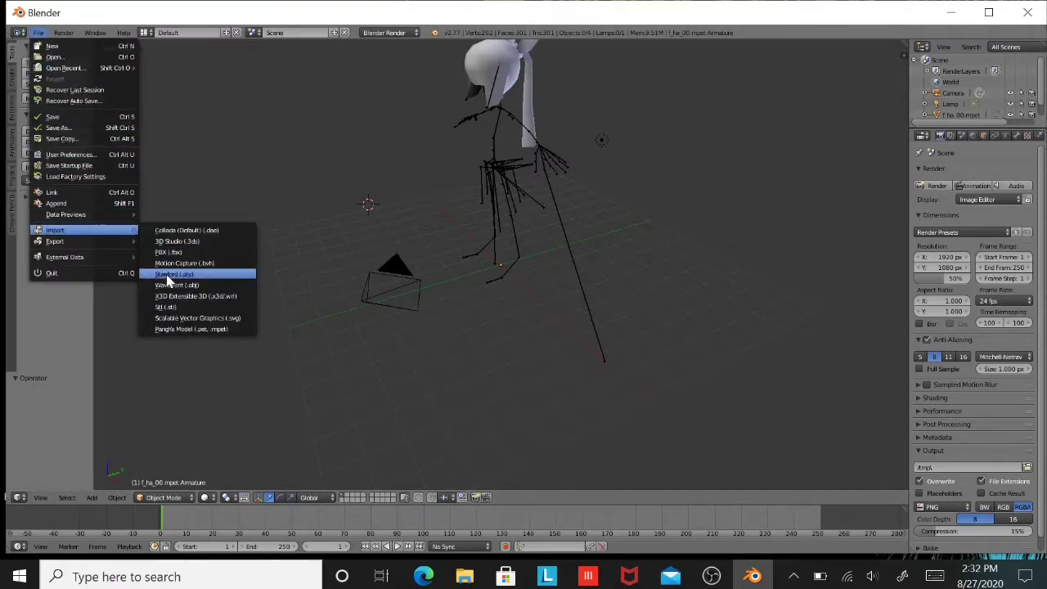
pyautogui.click(183, 329)
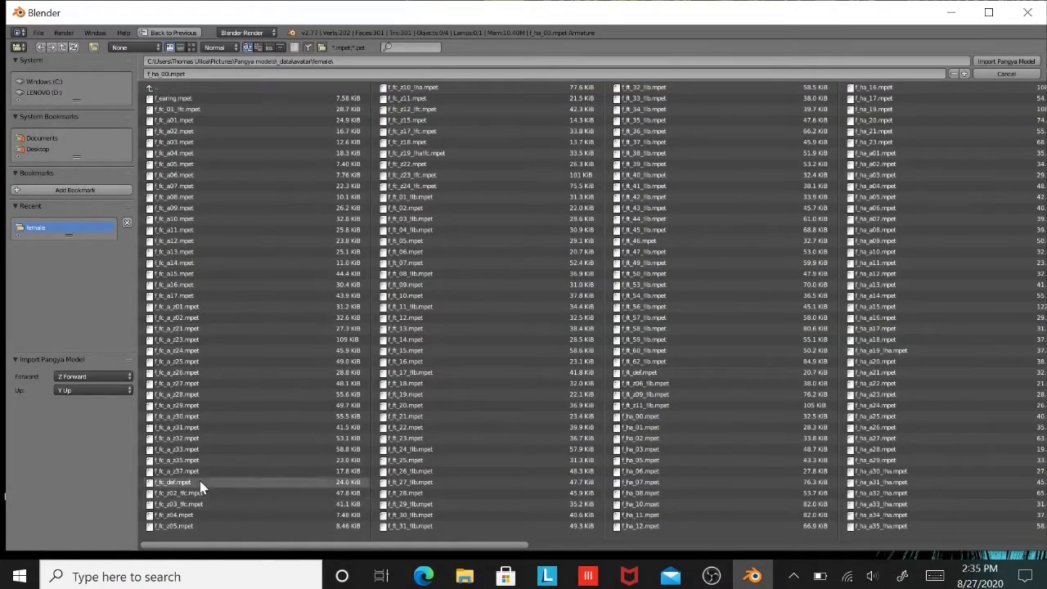
pyautogui.click(200, 482)
pyautogui.click(977, 62)
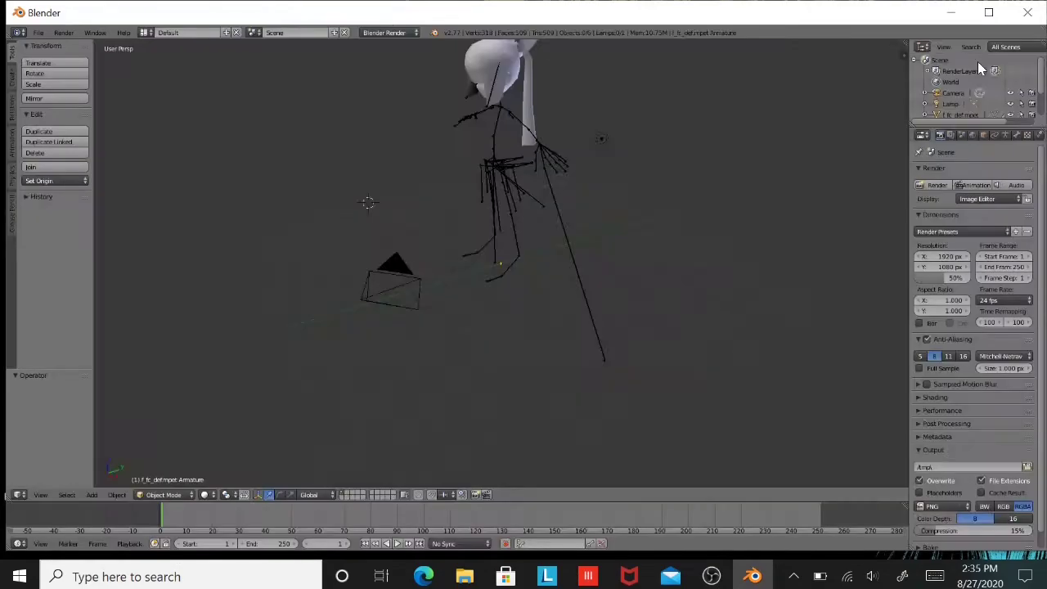
# Import the f_ts_01_!pv!la.mpet, f_hn_def.mpet and f_ft_01_llb.mpet parts in turn.
pyautogui.moveTo(491, 159); pyautogui.dragTo(515, 130, button='middle')
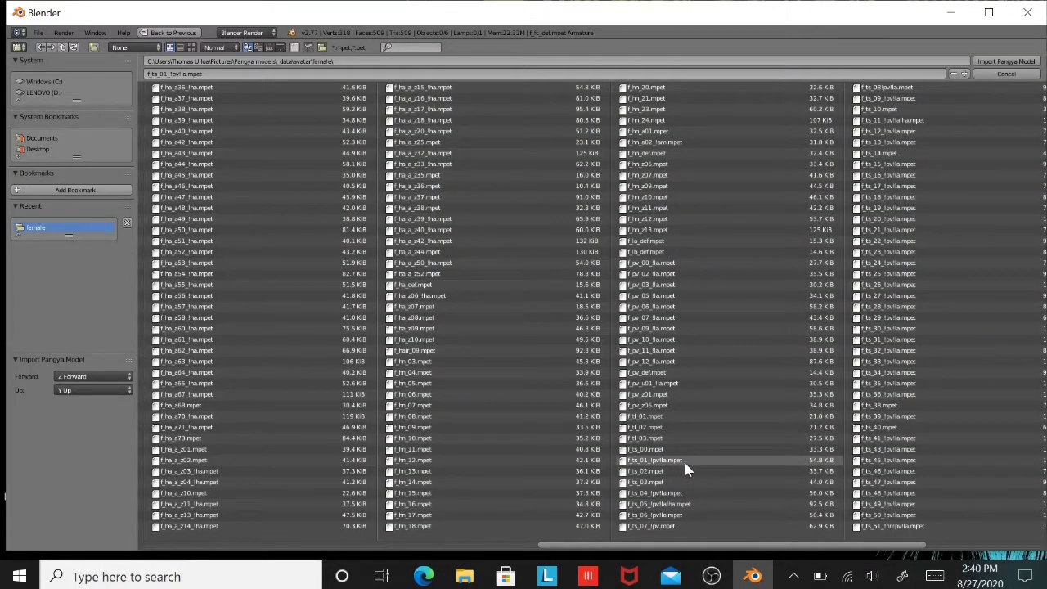
pyautogui.click(685, 462)
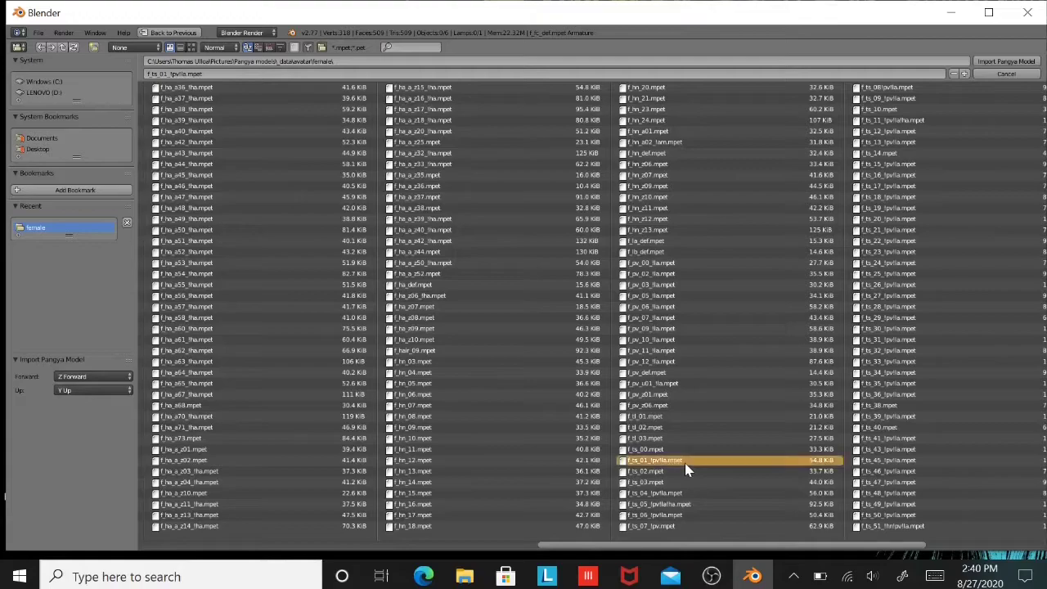
pyautogui.click(990, 61)
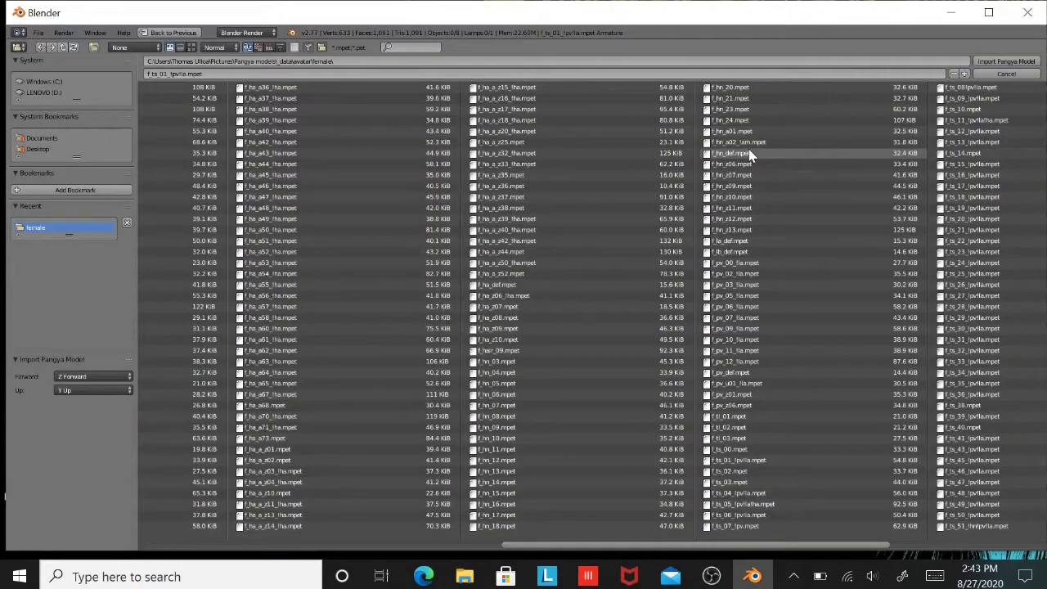
pyautogui.click(748, 152)
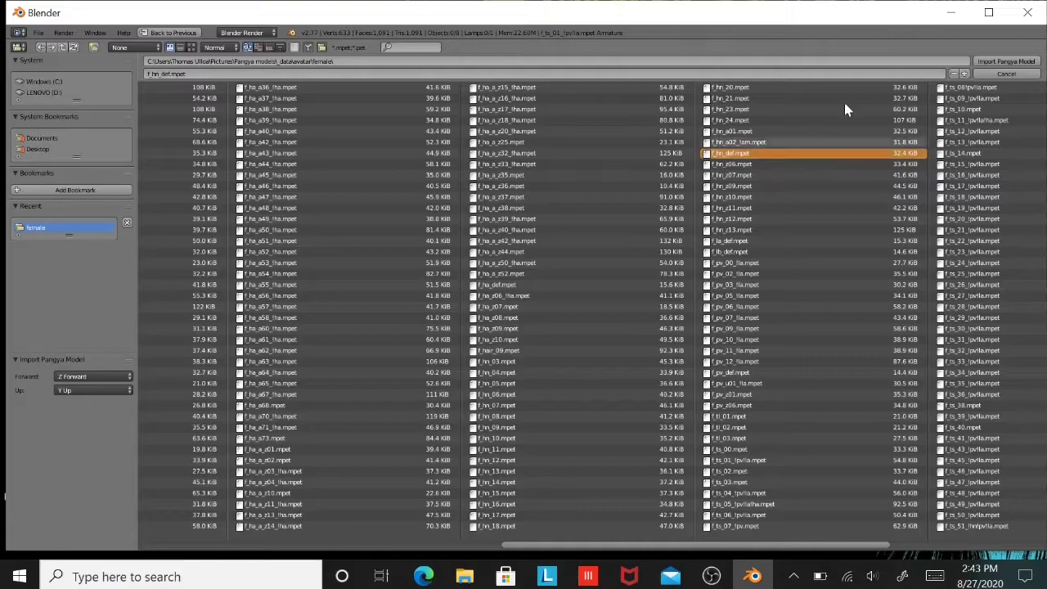
pyautogui.click(984, 63)
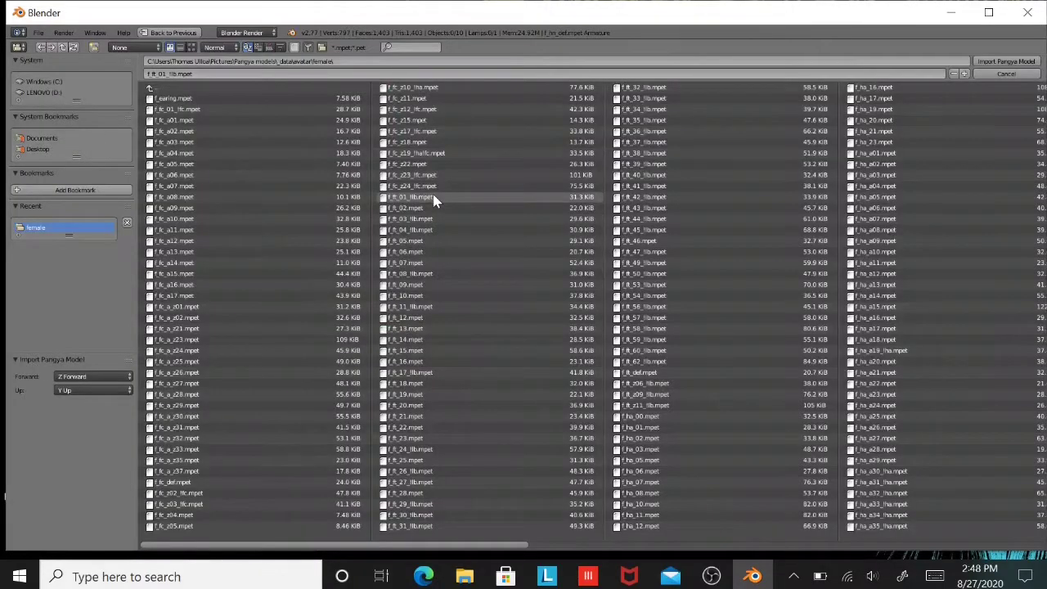
pyautogui.click(433, 197)
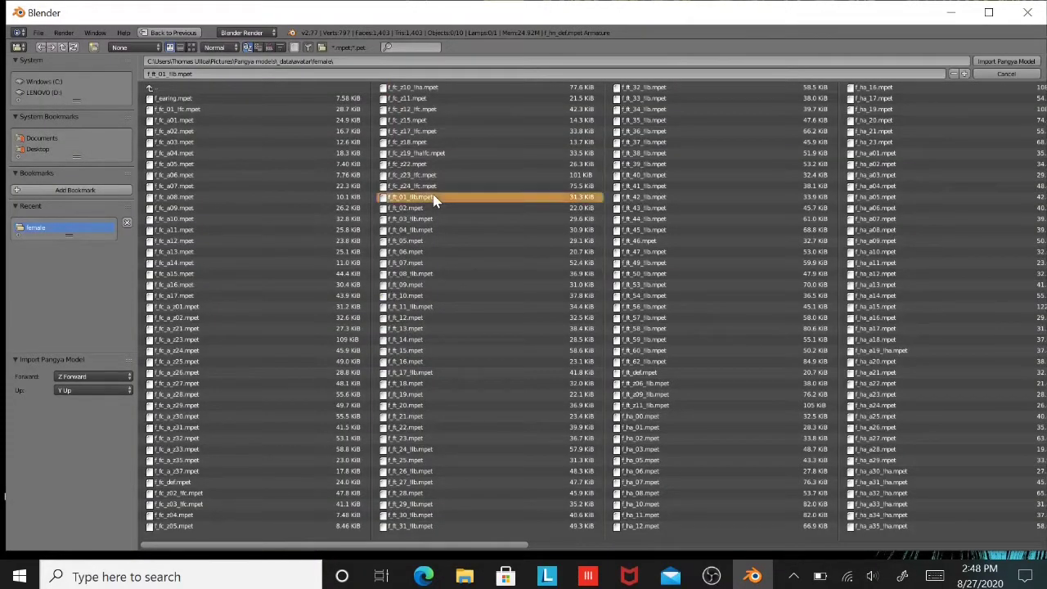
pyautogui.click(982, 62)
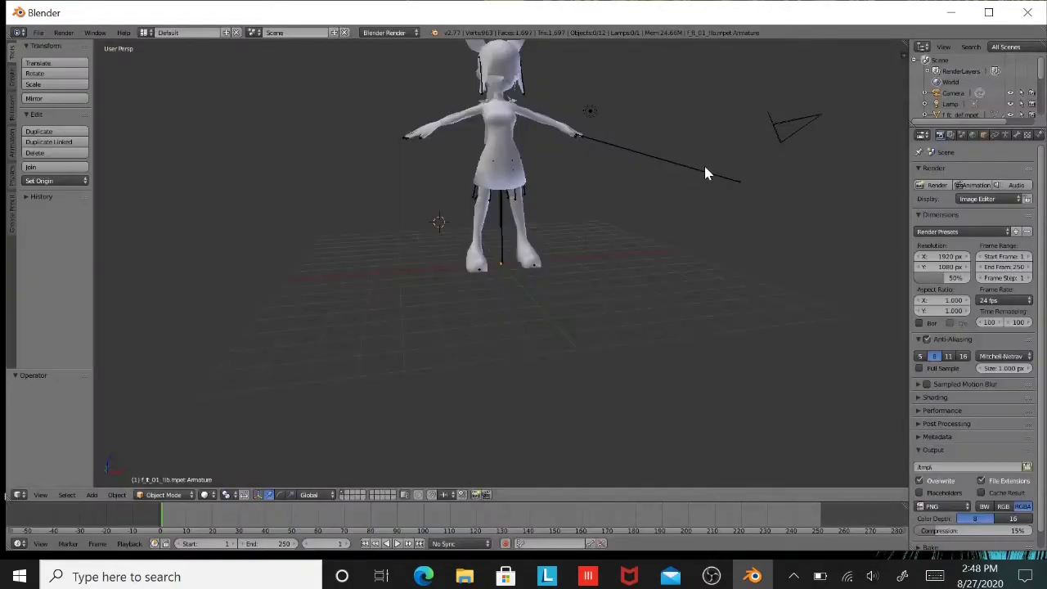
# Switch viewport shading to Material and frame the whole character from the front.
pyautogui.moveTo(464, 394); pyautogui.dragTo(496, 117, button='middle')
pyautogui.scroll(-2, 522, 172)
pyautogui.scroll(4, 496, 111)
pyautogui.scroll(-3, 494, 114)
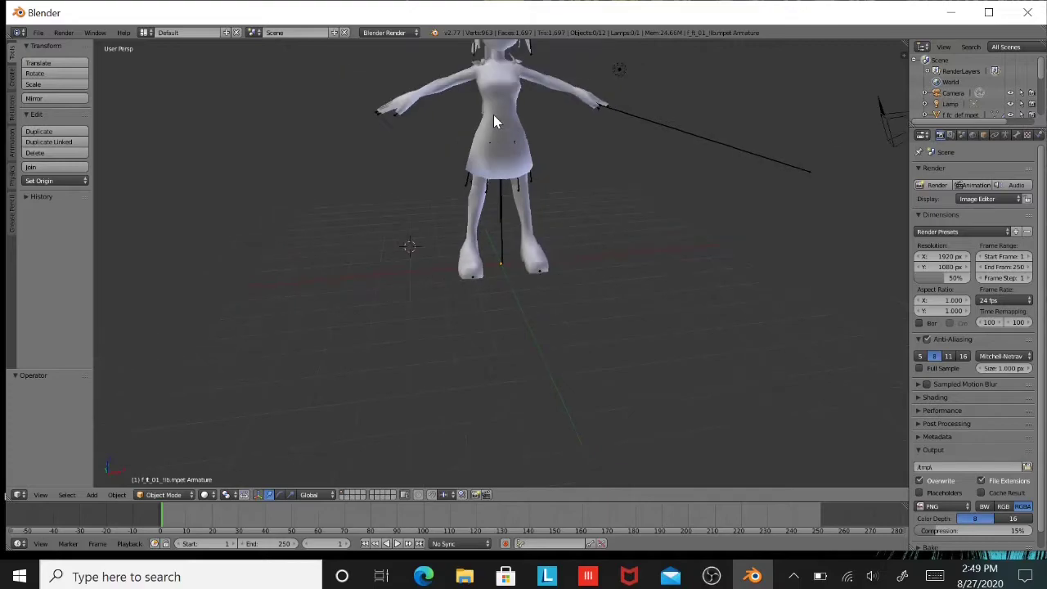
pyautogui.click(205, 494)
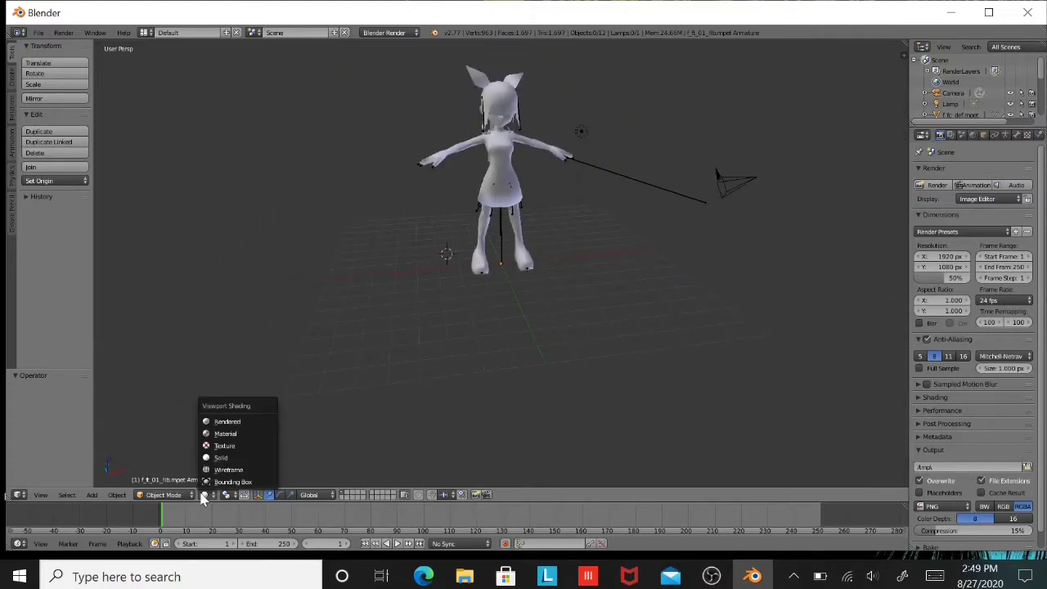
pyautogui.click(224, 434)
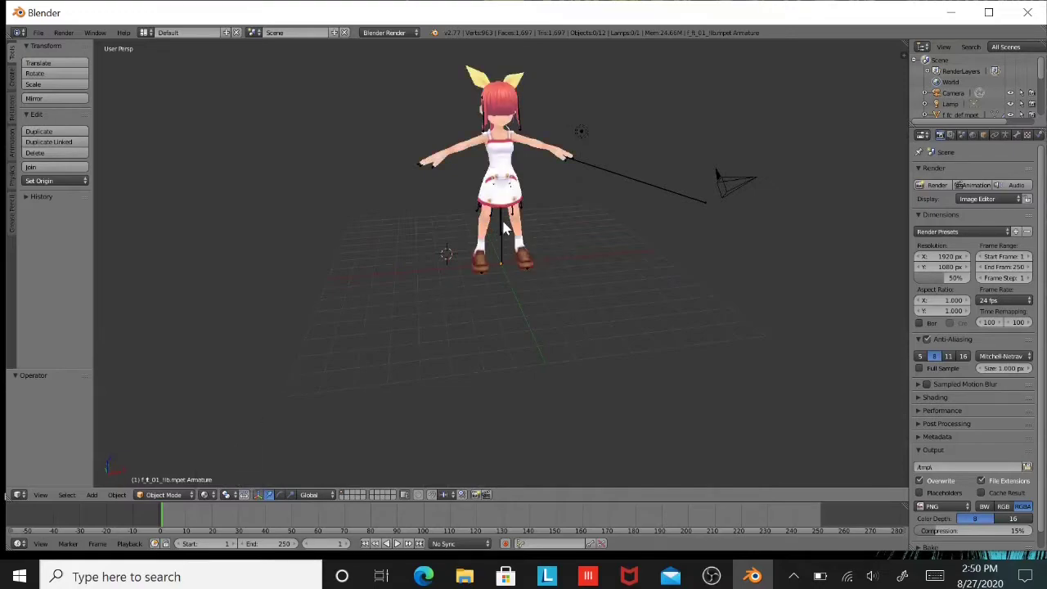
pyautogui.moveTo(503, 229); pyautogui.dragTo(468, 189, button='middle')
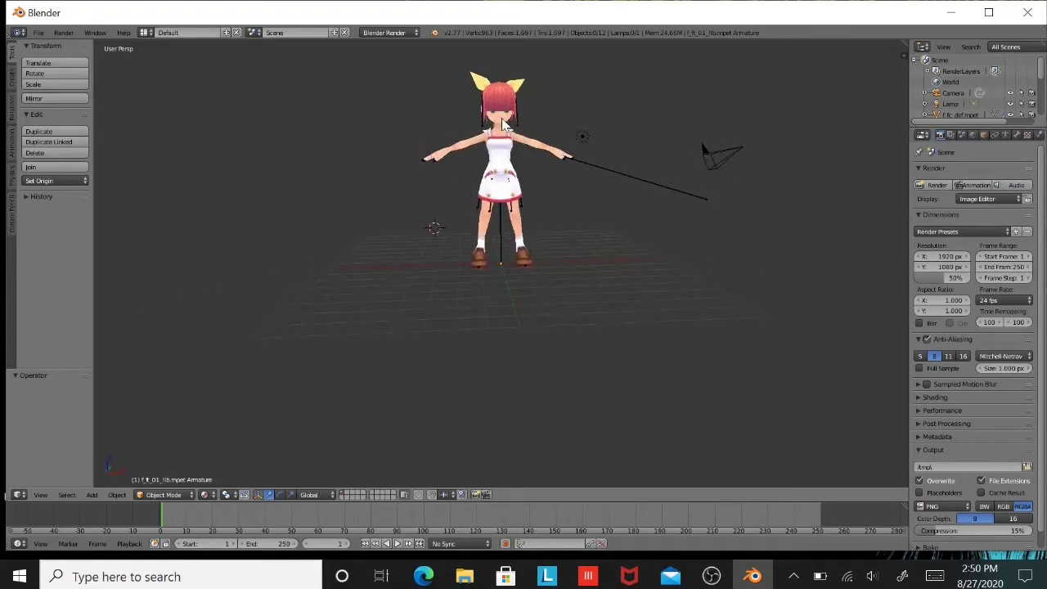
pyautogui.scroll(2, 503, 121)
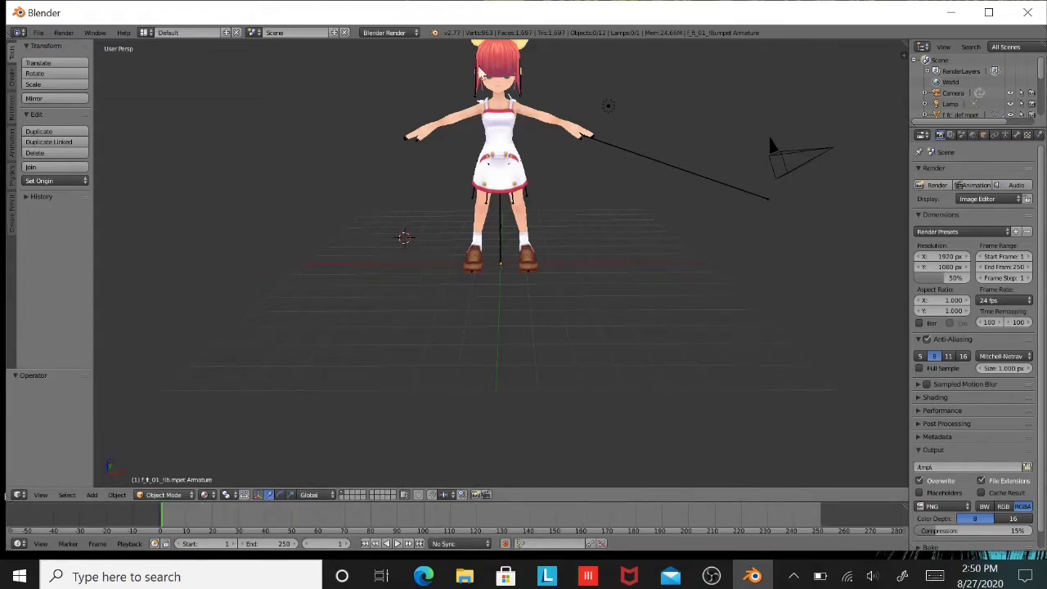
# Select the f_ha_00 hair mesh, enter Edit Mode and pick vertices on the fringe.
pyautogui.rightClick(502, 59)
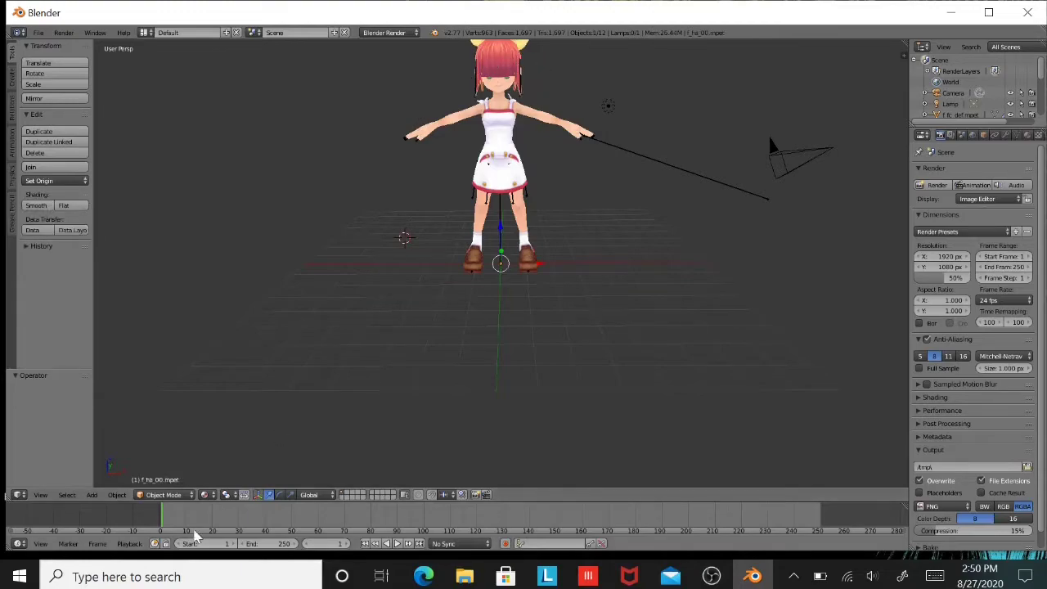
pyautogui.click(168, 494)
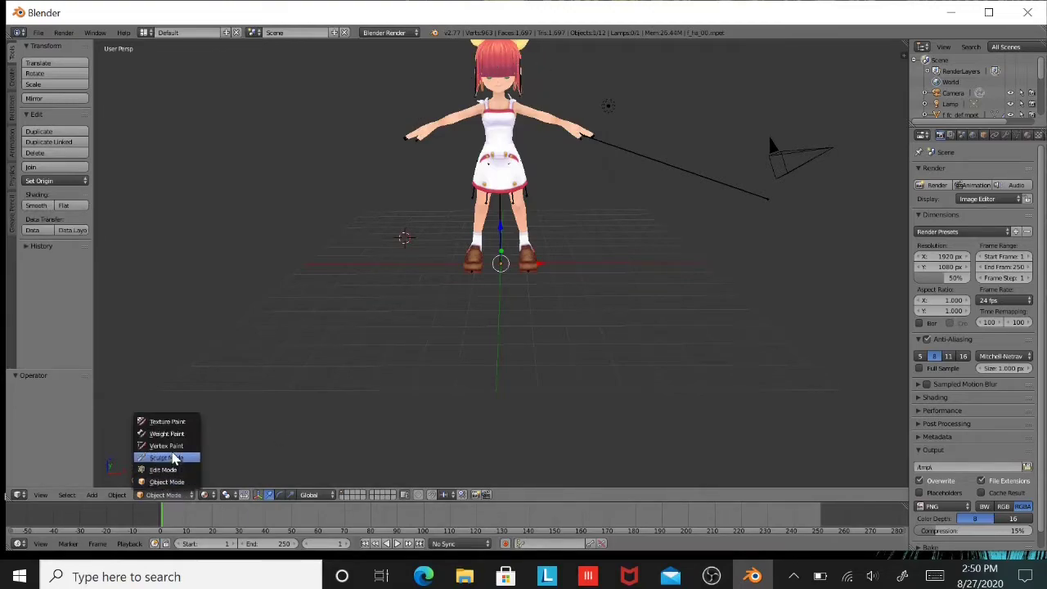
pyautogui.click(167, 470)
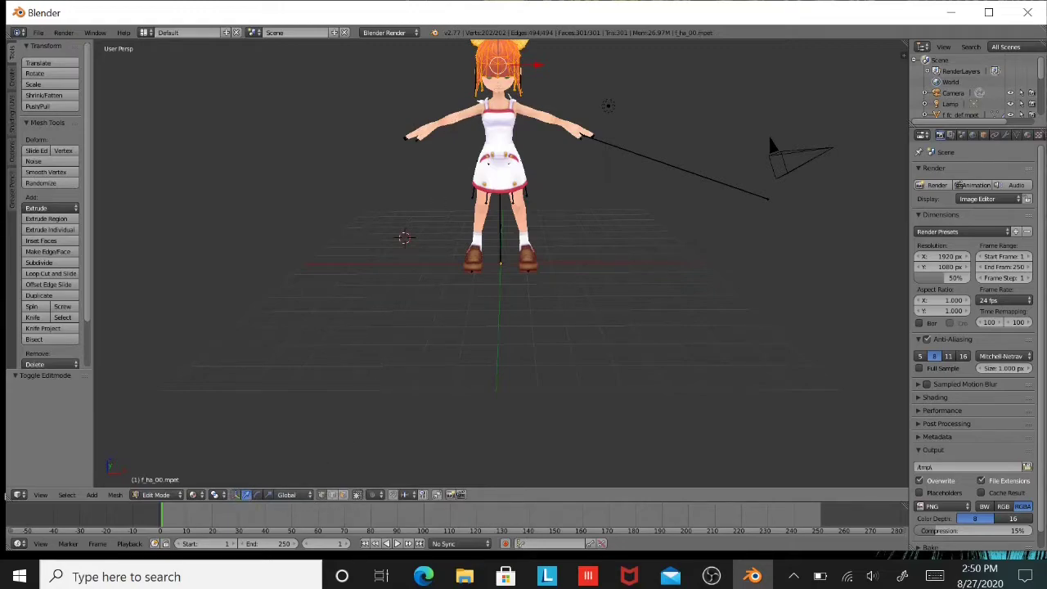
pyautogui.scroll(2, 476, 116)
pyautogui.moveTo(533, 68); pyautogui.dragTo(520, 97, button='middle')
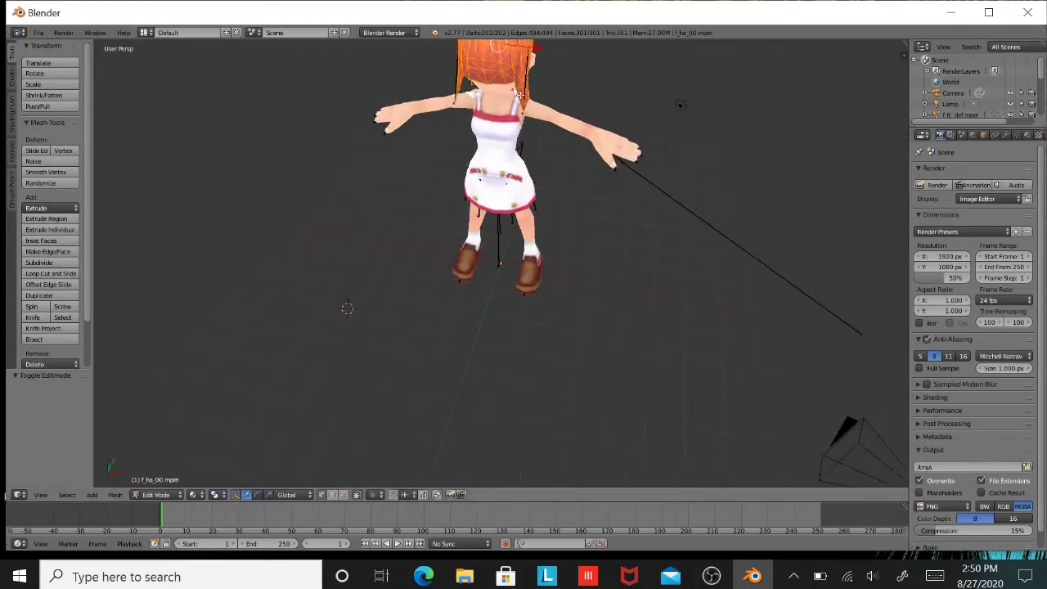
pyautogui.rightClick(502, 79)
pyautogui.rightClick(495, 79)
pyautogui.rightClick(506, 81)
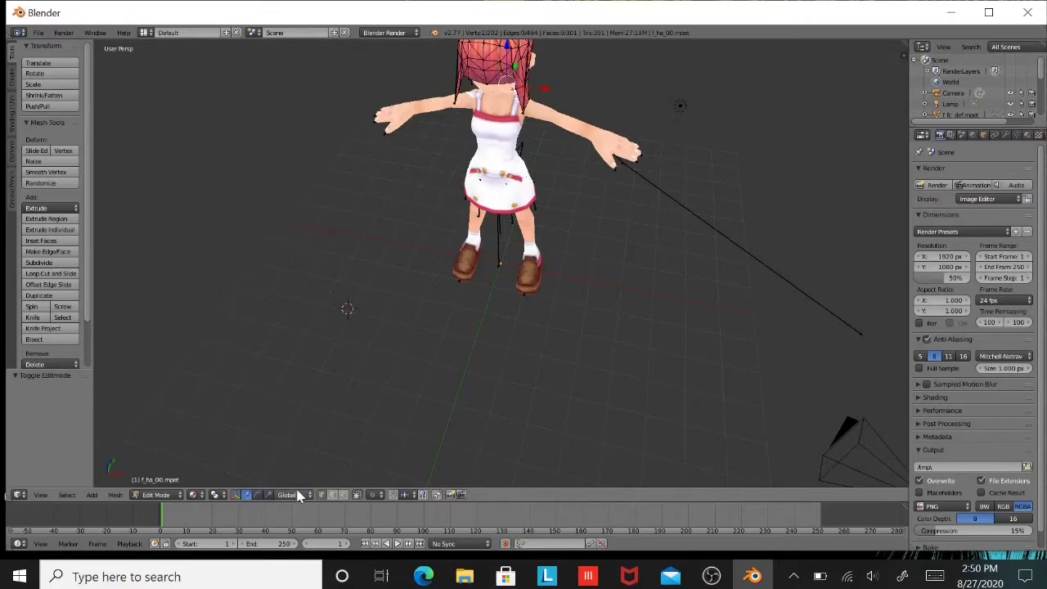
# Switch to face select and delete the first fringe faces over the eyes.
pyautogui.click(343, 495)
pyautogui.rightClick(501, 78)
pyautogui.press('x')
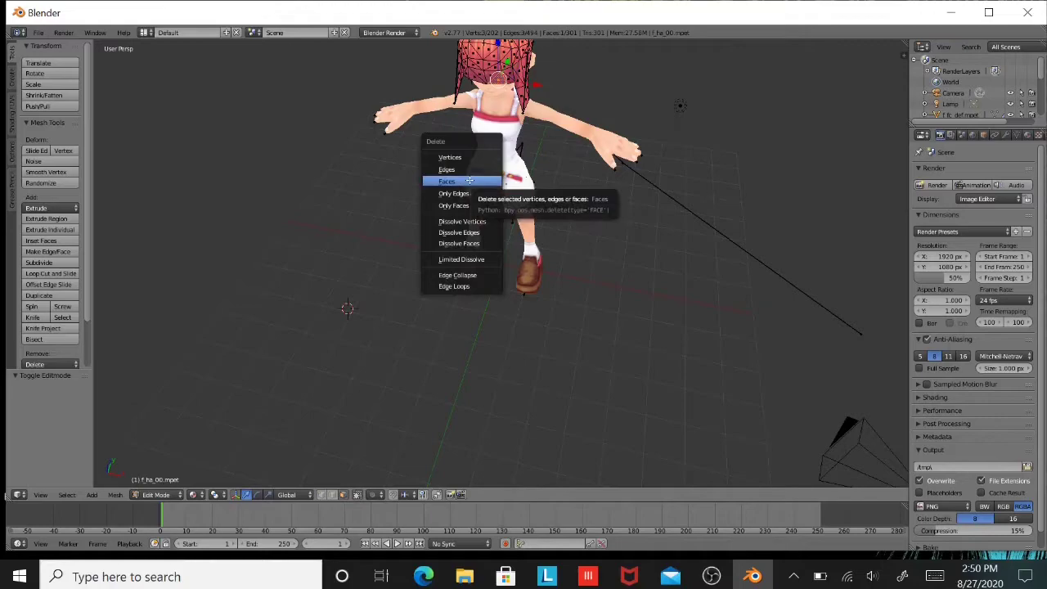
pyautogui.click(470, 180)
pyautogui.rightClick(487, 76)
pyautogui.press('g')
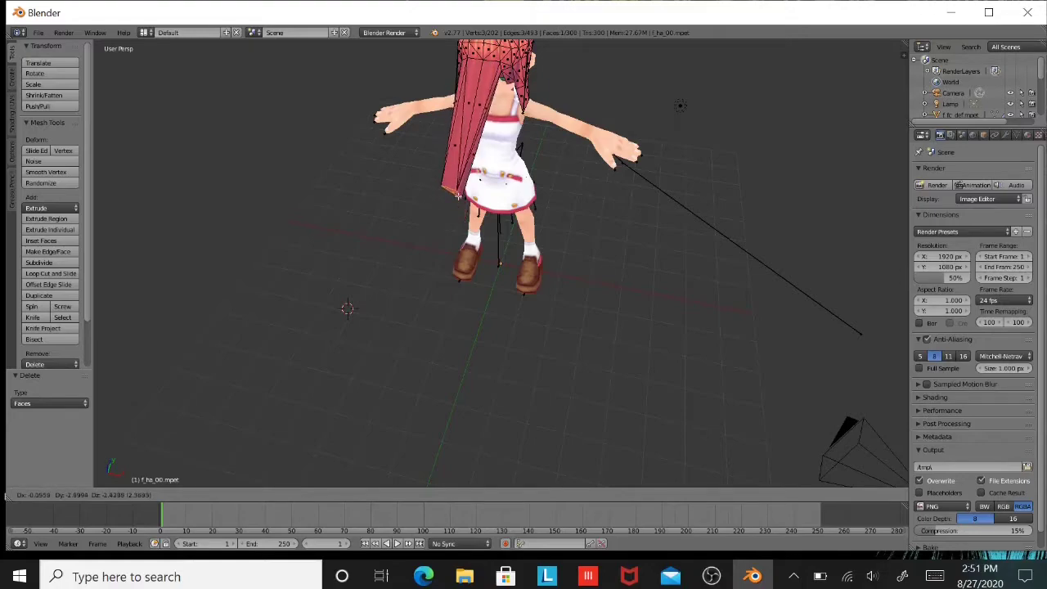
pyautogui.rightClick(462, 170)
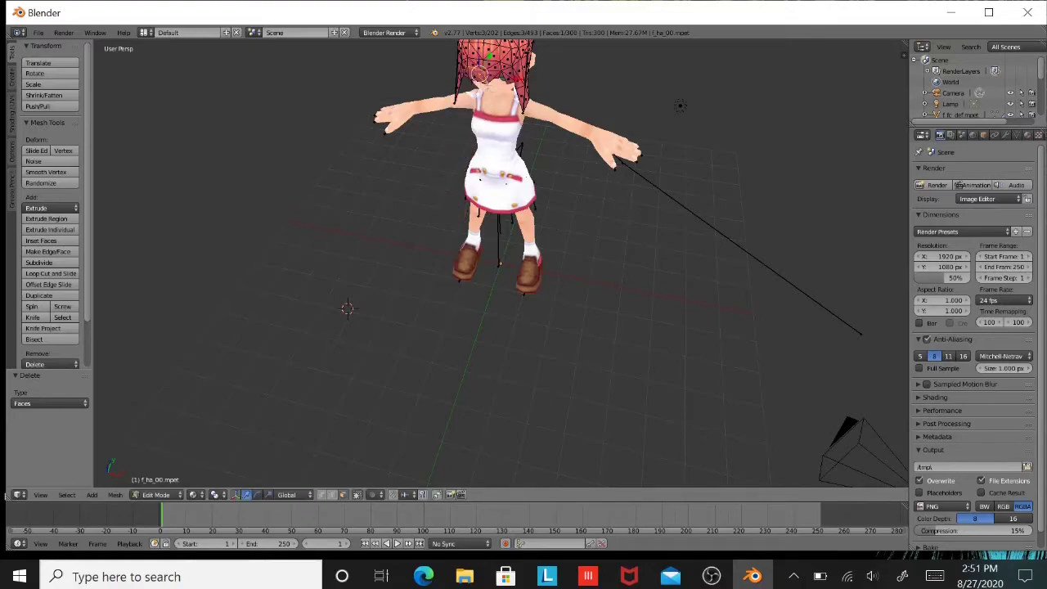
pyautogui.moveTo(490, 90); pyautogui.dragTo(507, 71, button='middle')
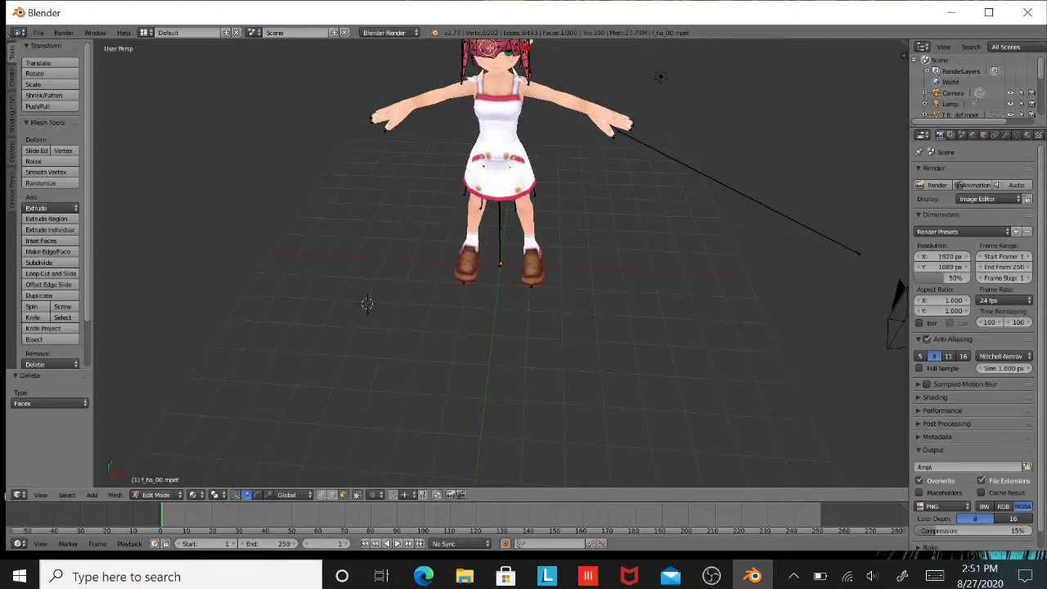
pyautogui.press('x')
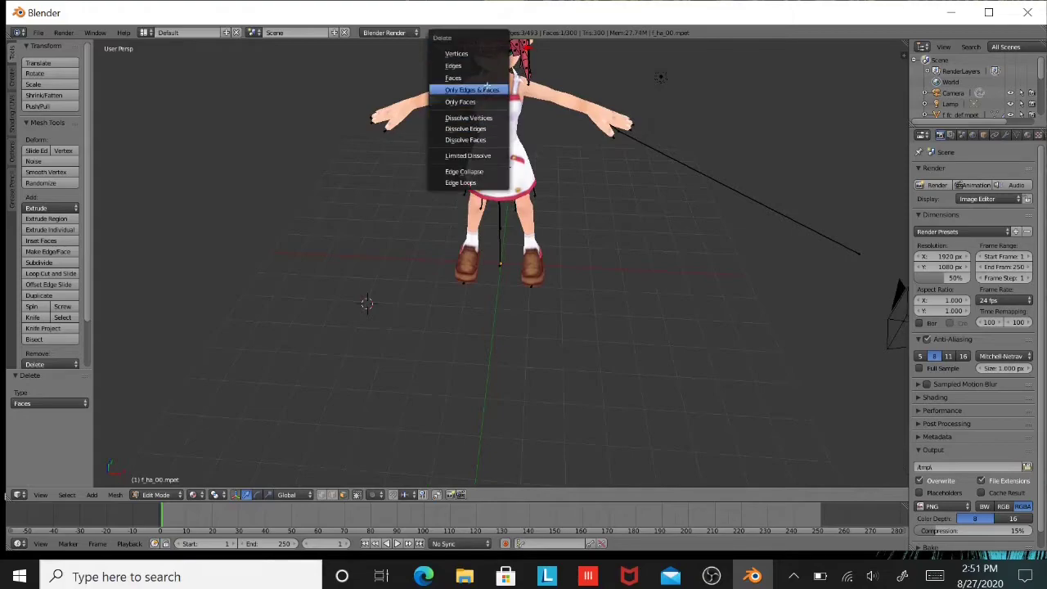
pyautogui.click(488, 78)
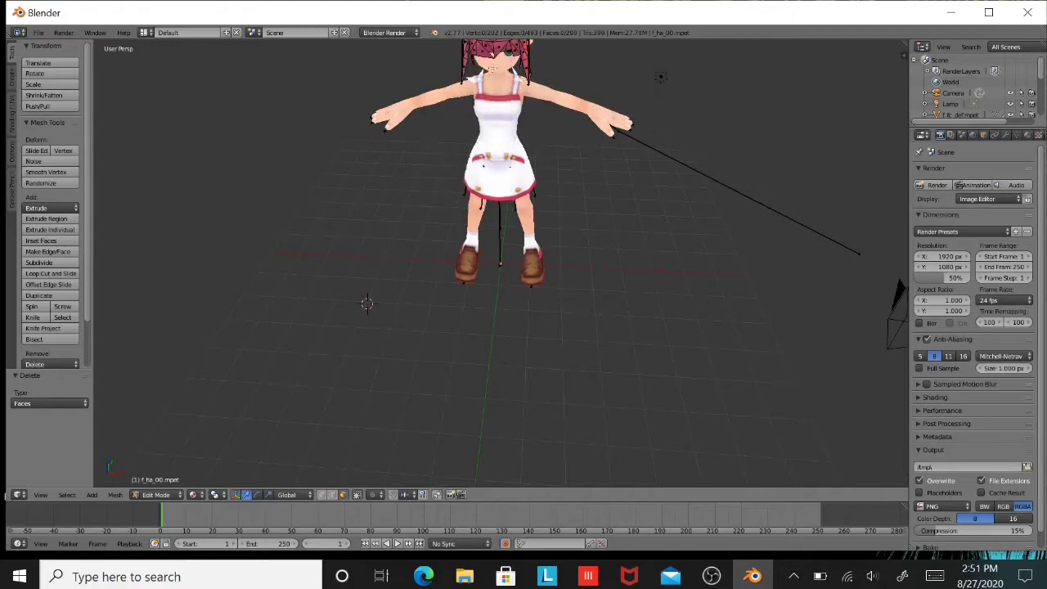
pyautogui.rightClick(483, 49)
pyautogui.press('x')
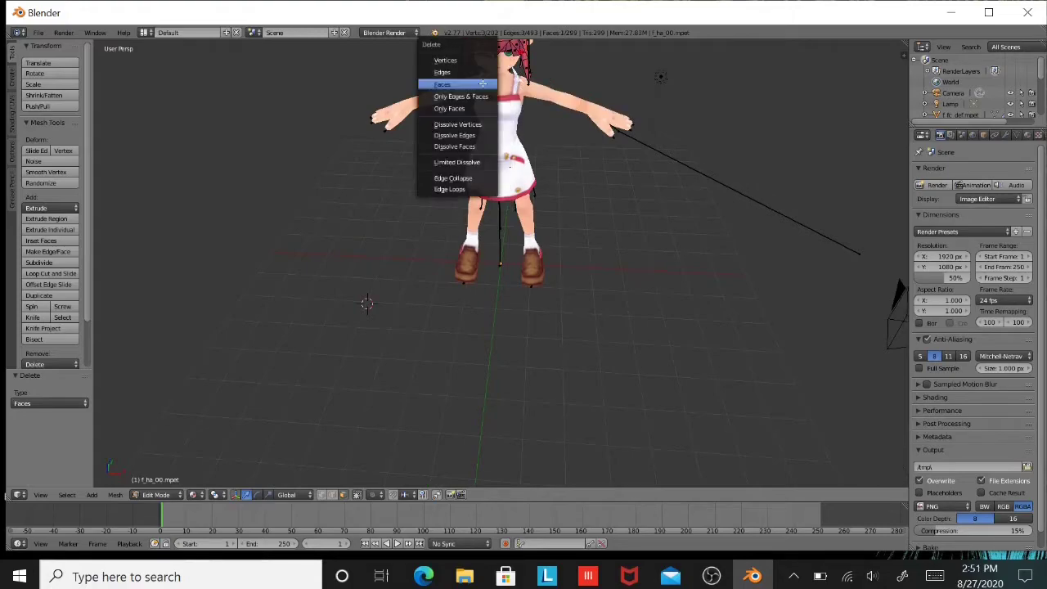
pyautogui.click(477, 85)
pyautogui.press('x')
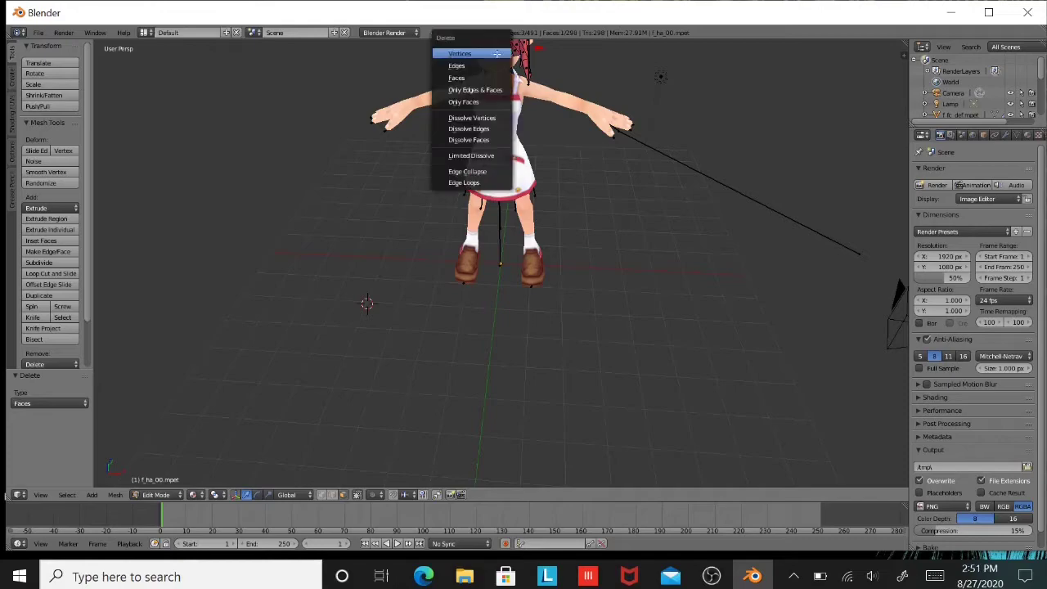
pyautogui.click(481, 74)
# Delete the remaining fringe faces and check the trimmed hair from several angles.
pyautogui.moveTo(480, 74); pyautogui.dragTo(517, 52, button='middle')
pyautogui.rightClick(517, 92)
pyautogui.scroll(2, 517, 92)
pyautogui.press('x')
pyautogui.click(483, 123)
pyautogui.rightClick(517, 53)
pyautogui.press('x')
pyautogui.click(476, 100)
pyautogui.press('x')
pyautogui.click(493, 100)
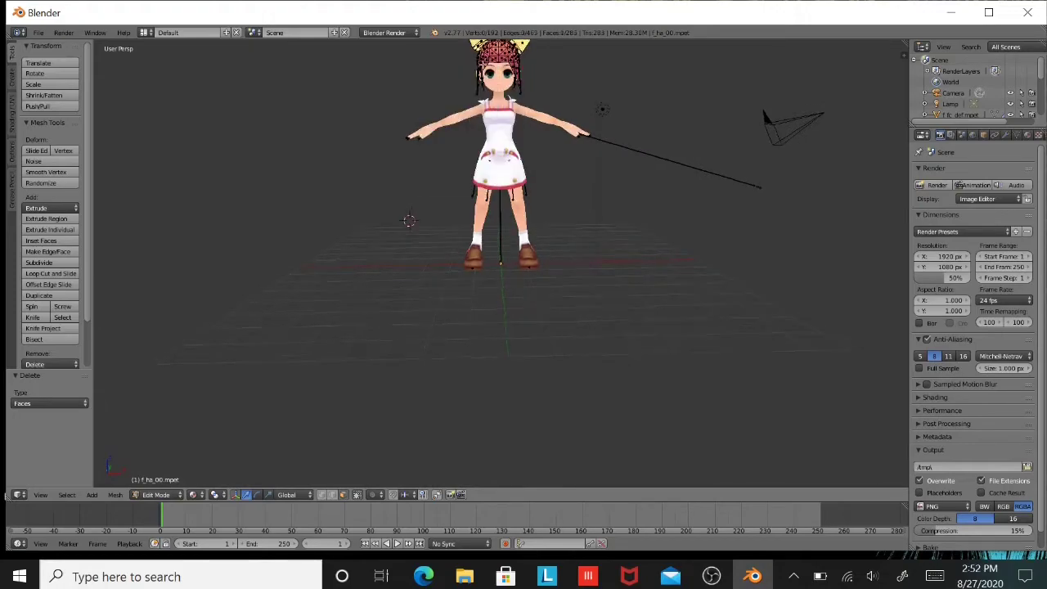
pyautogui.moveTo(492, 101)
pyautogui.mouseDown(button='middle')
pyautogui.moveTo(543, 115)
pyautogui.moveTo(495, 102)
pyautogui.mouseUp(button='middle')
pyautogui.moveTo(543, 314); pyautogui.dragTo(543, 286, button='middle')
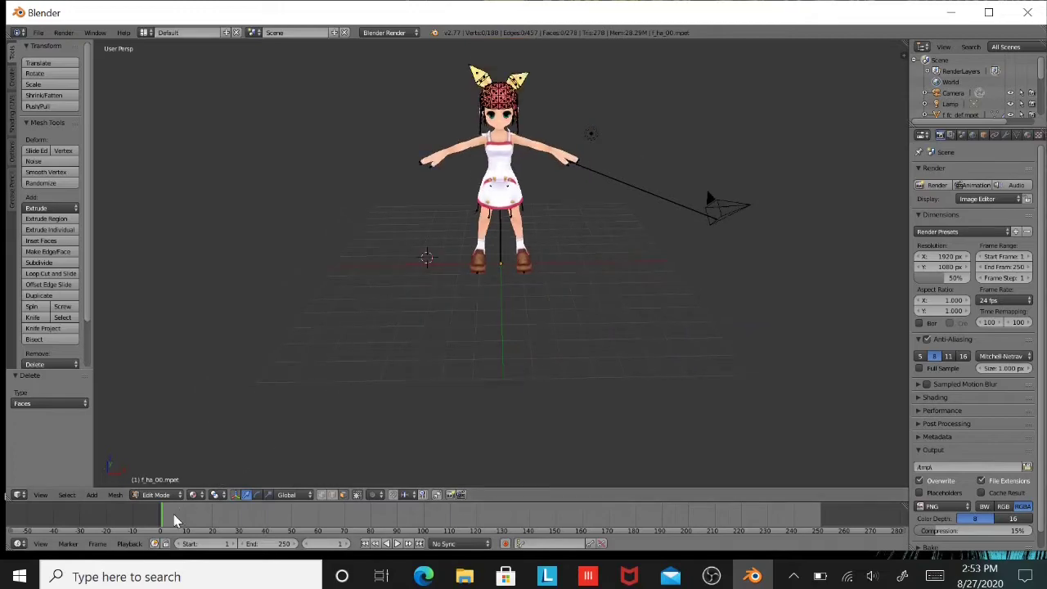
pyautogui.click(153, 497)
# Return to Object Mode and scale down the f_fc_def face object.
pyautogui.click(159, 482)
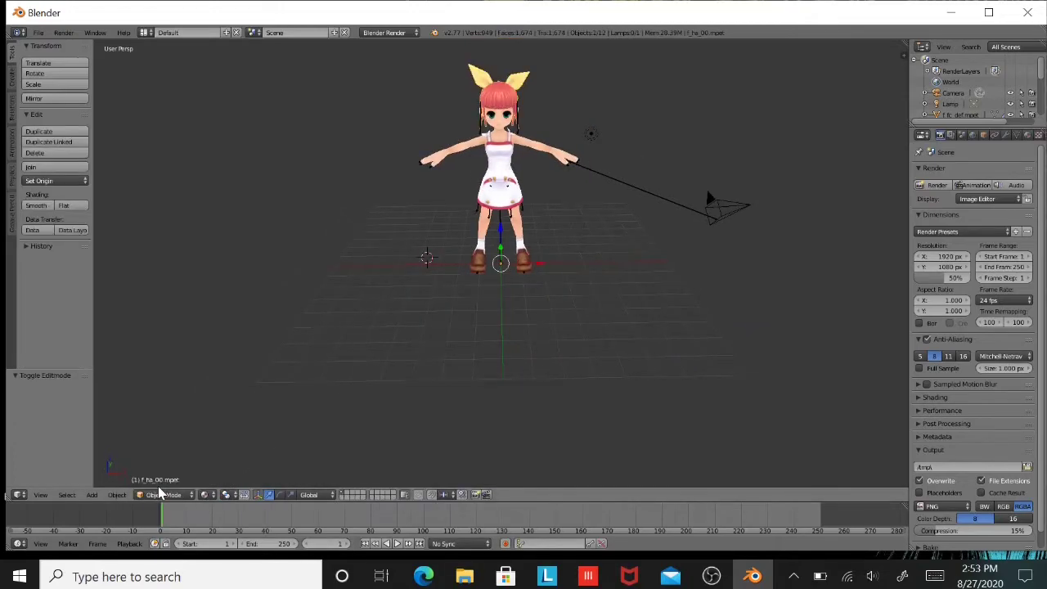
pyautogui.moveTo(445, 276); pyautogui.dragTo(527, 166, button='middle')
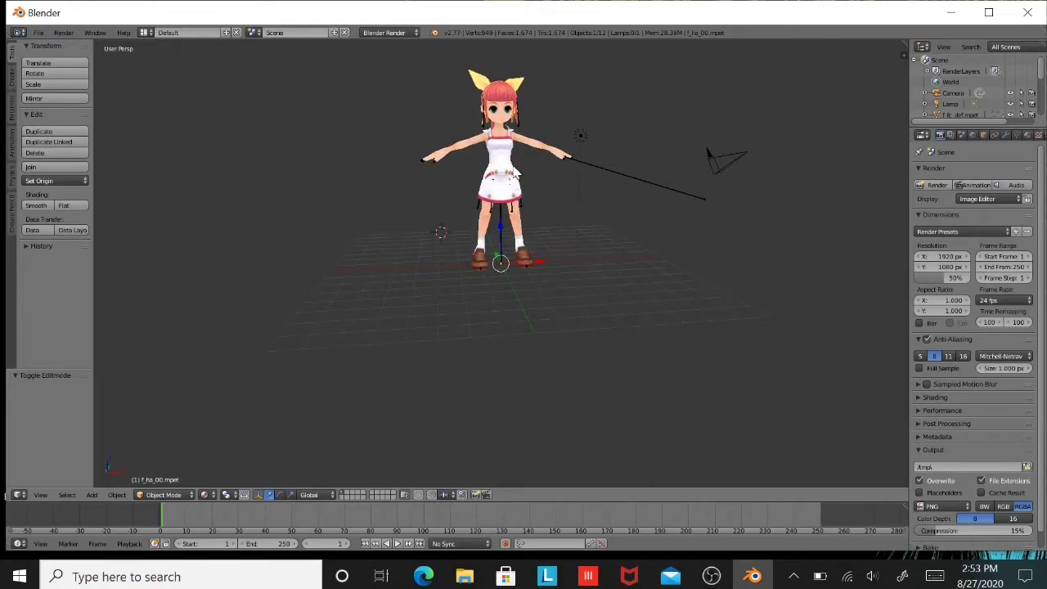
pyautogui.rightClick(517, 173)
pyautogui.click(81, 84)
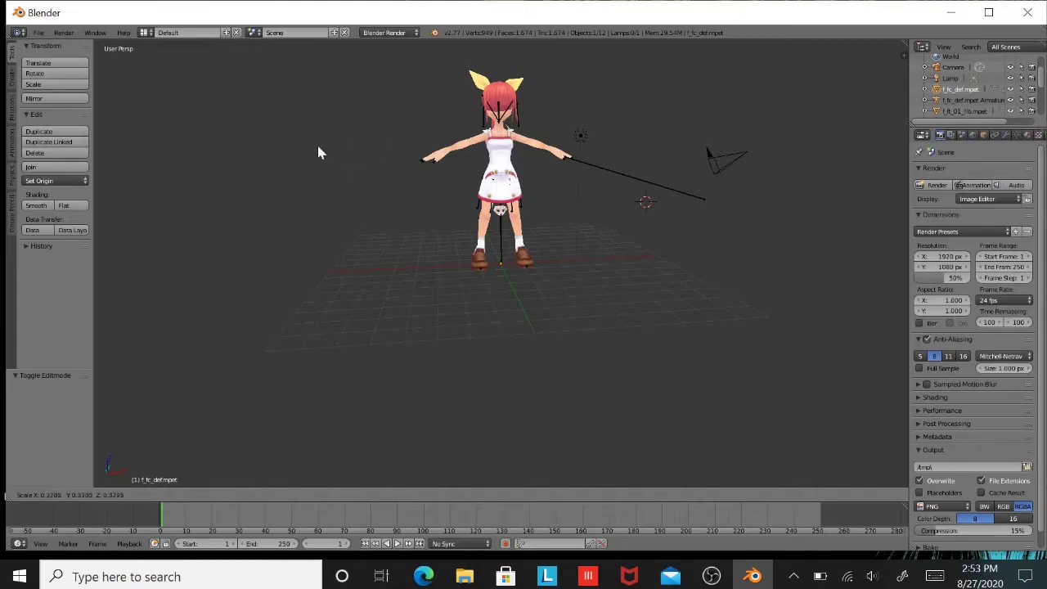
pyautogui.click(215, 141)
# Select the shoes part f_ft_01_lib.mpet in the Outliner.
pyautogui.moveTo(414, 156); pyautogui.dragTo(341, 164, button='middle')
pyautogui.moveTo(600, 153); pyautogui.dragTo(663, 154, button='middle')
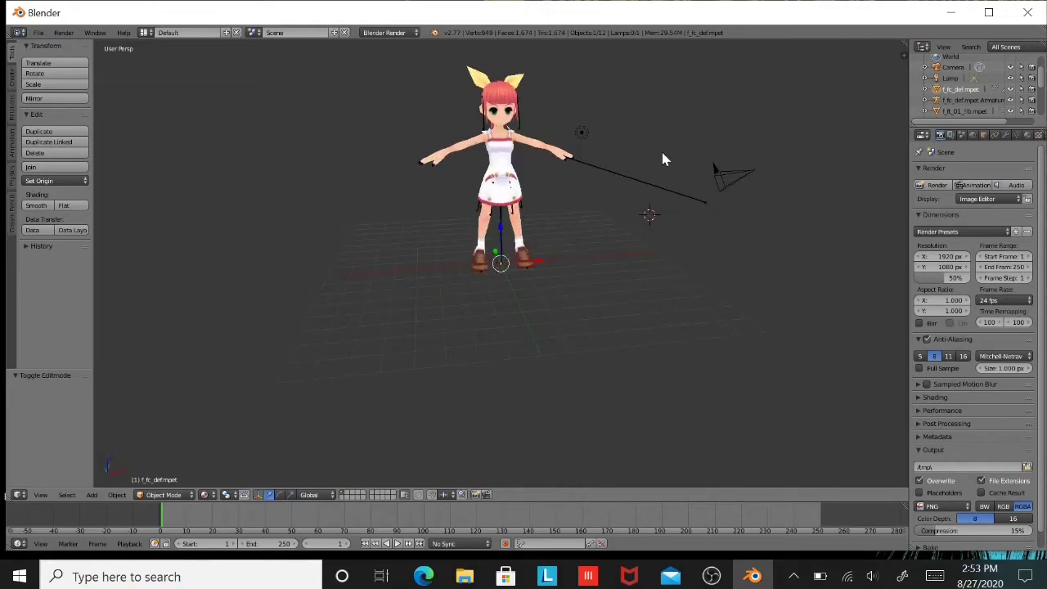
pyautogui.click(959, 111)
pyautogui.scroll(-2, 956, 100)
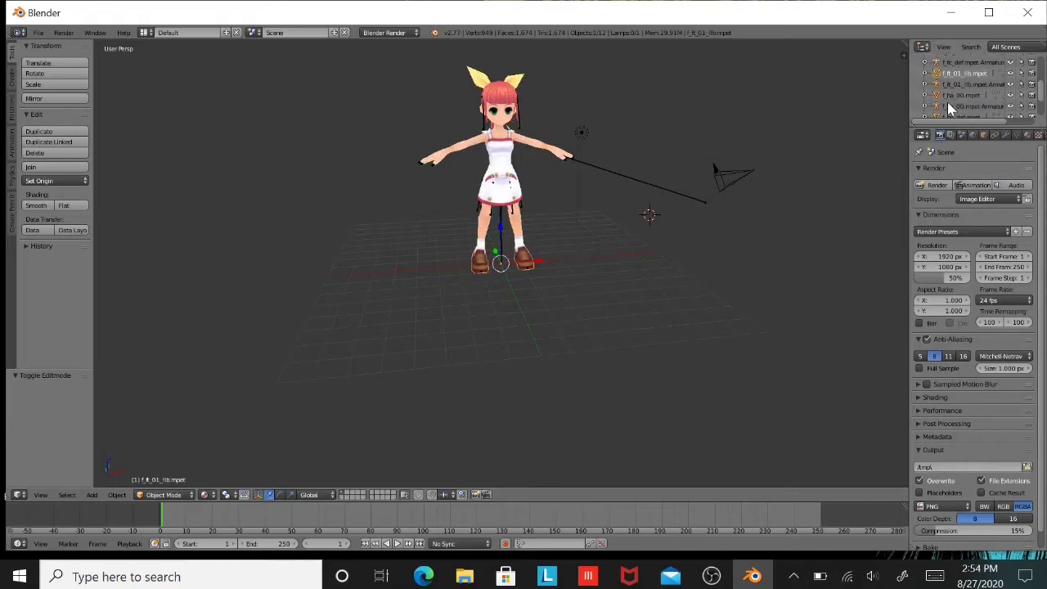
# Scale the hair part down to fit the character.
pyautogui.click(958, 99)
pyautogui.press('s')
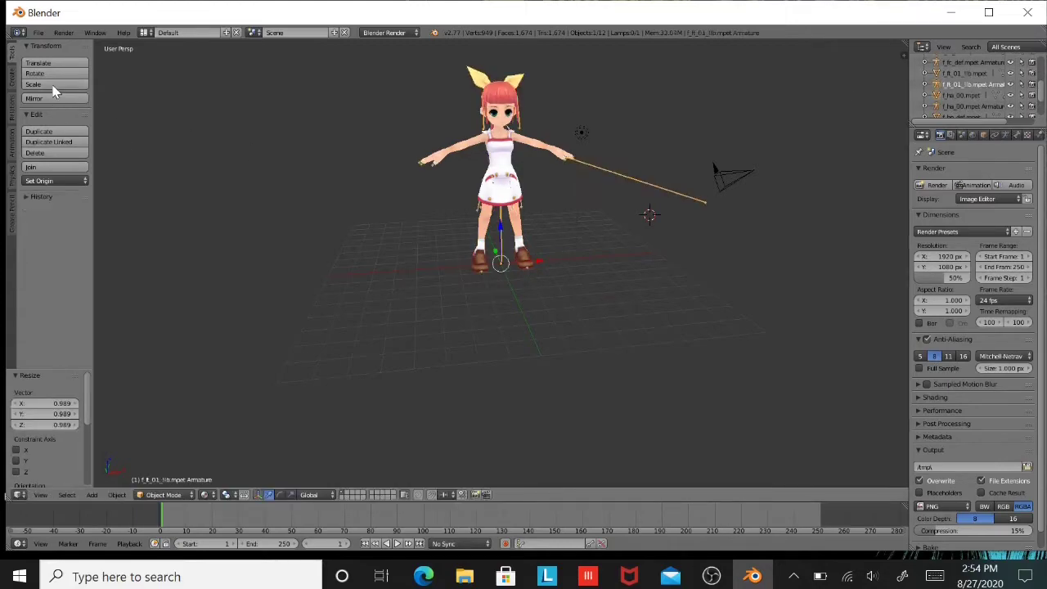
pyautogui.click(436, 127)
pyautogui.press('KP_Decimal')
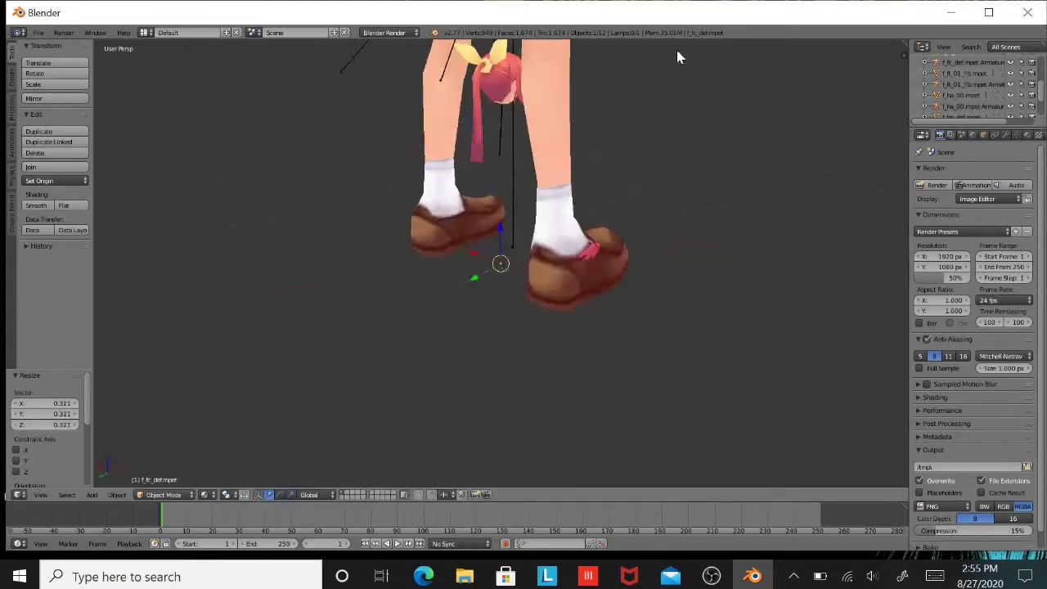
pyautogui.moveTo(648, 455); pyautogui.dragTo(597, 460, button='middle')
pyautogui.scroll(3, 532, 201)
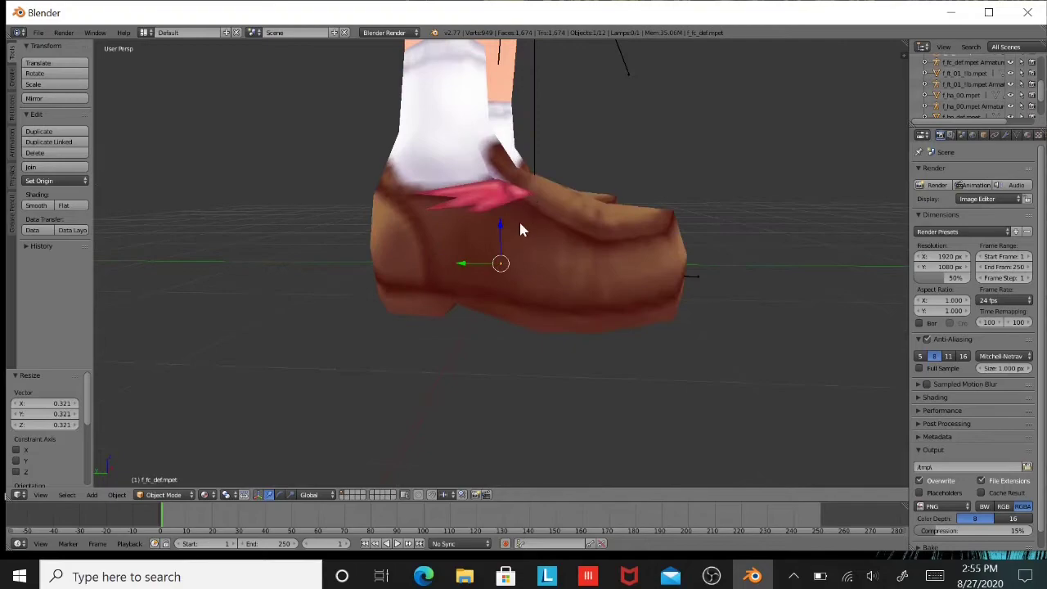
pyautogui.moveTo(519, 227); pyautogui.dragTo(598, 149, button='middle')
pyautogui.scroll(-4, 481, 133)
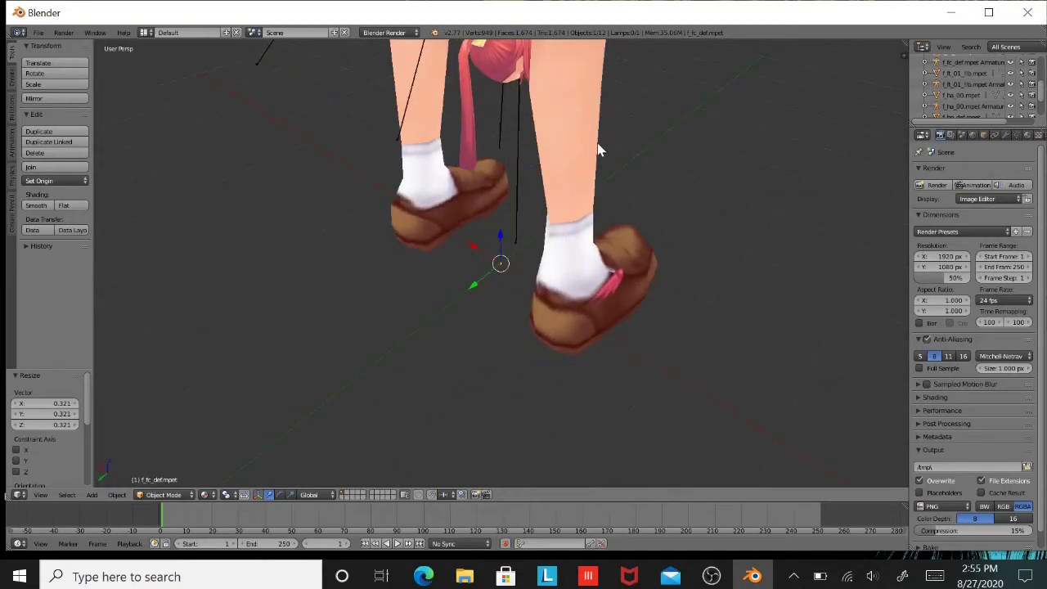
# Scale the dress part down to match the body.
pyautogui.rightClick(502, 103)
pyautogui.moveTo(502, 103); pyautogui.dragTo(345, 77, button='middle')
pyautogui.press('s')
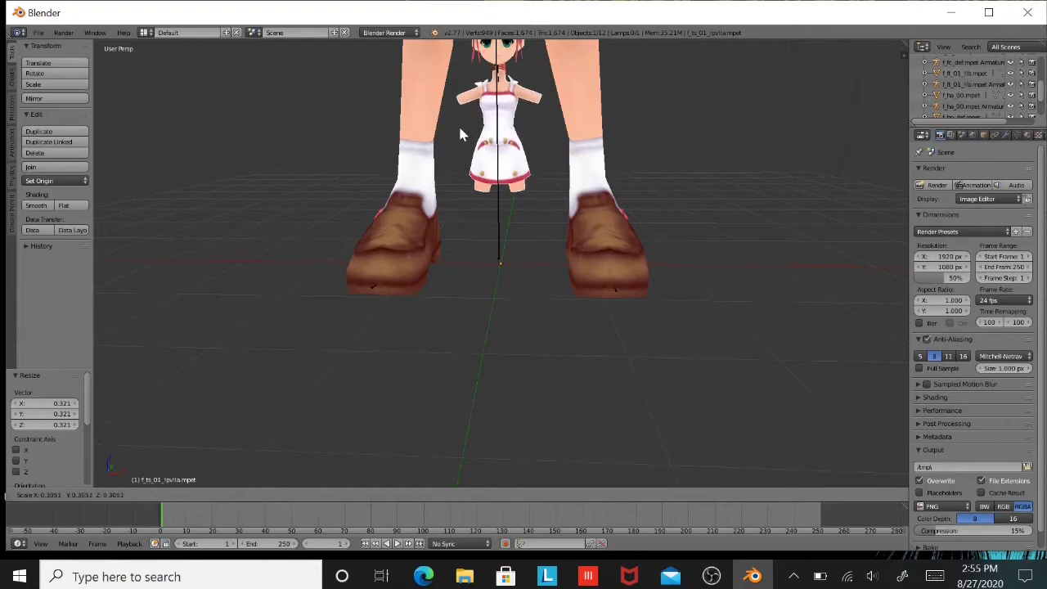
pyautogui.click(435, 130)
# Undo the accidental hand selection and scale the shoes part down.
pyautogui.rightClick(561, 94)
pyautogui.hotkey('ctrl', 'z')
pyautogui.press('s')
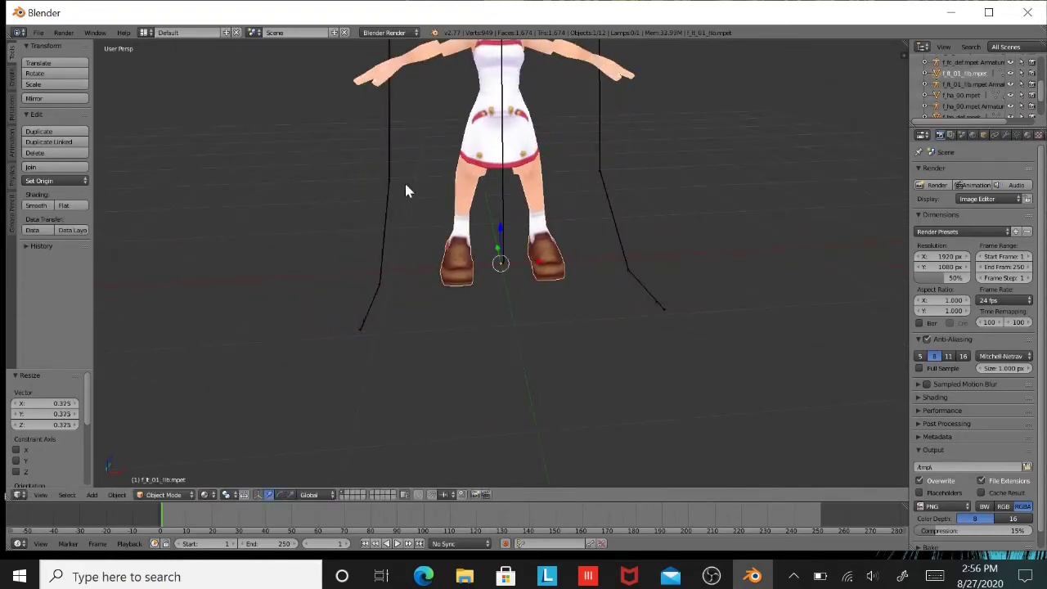
pyautogui.click(53, 79)
pyautogui.scroll(-8, 401, 70)
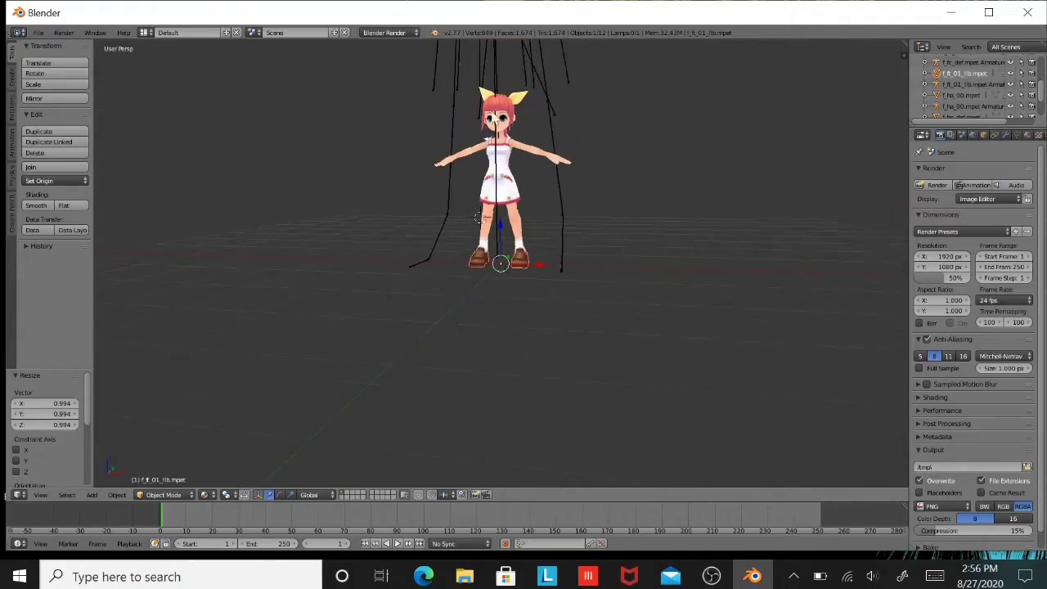
pyautogui.scroll(-5, 523, 124)
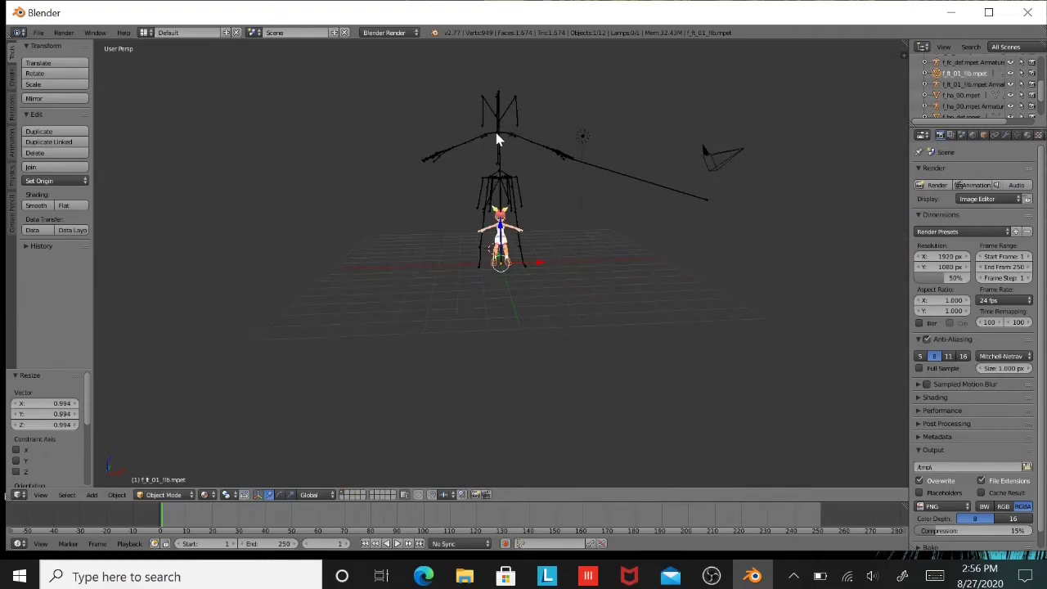
# Delete three armatures in the viewport with X > Delete.
pyautogui.rightClick(497, 139)
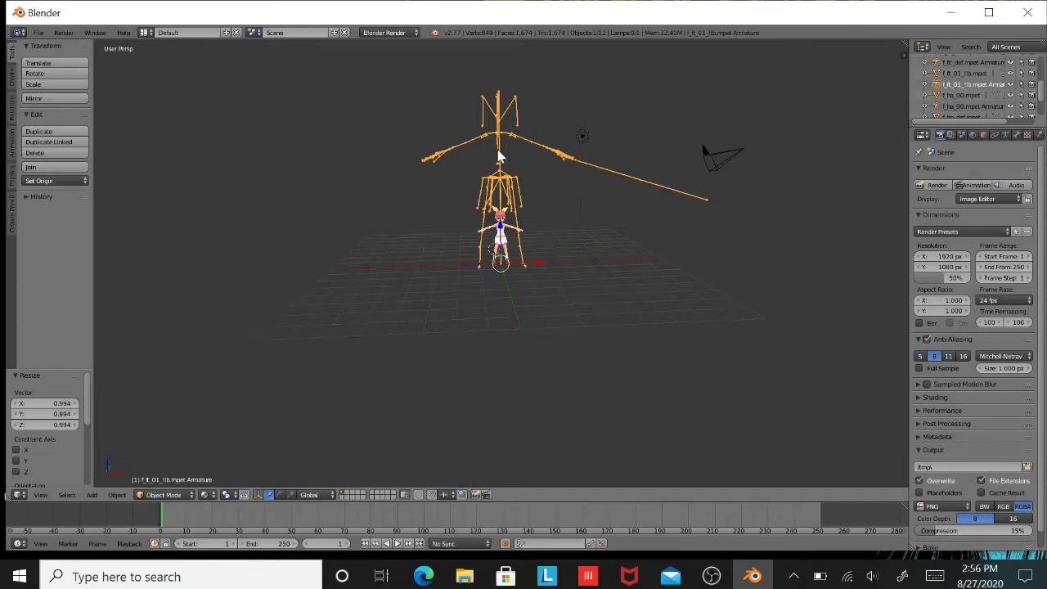
pyautogui.press('x')
pyautogui.press('x')
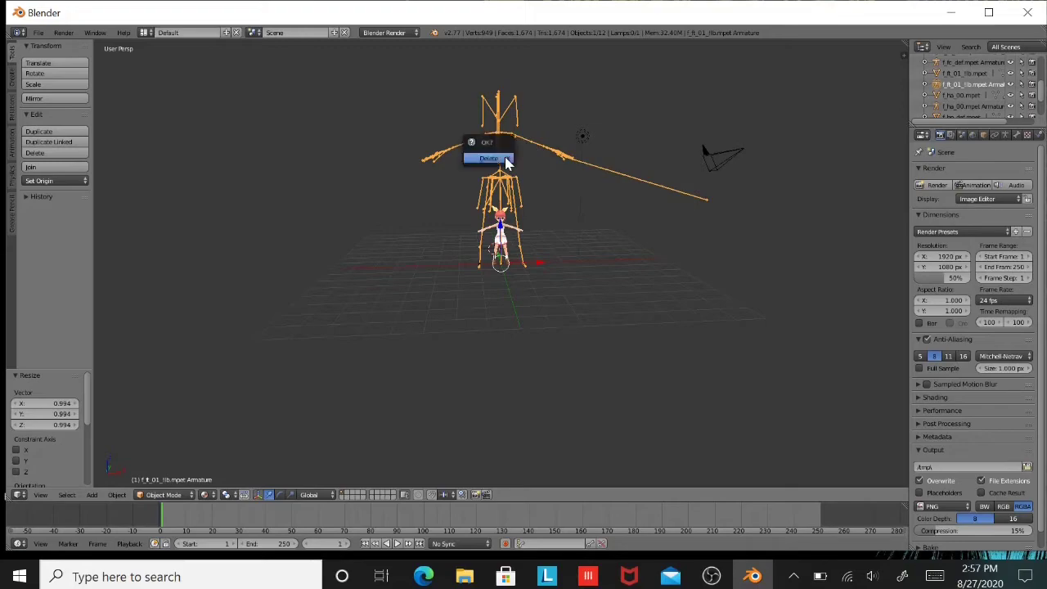
pyautogui.click(504, 161)
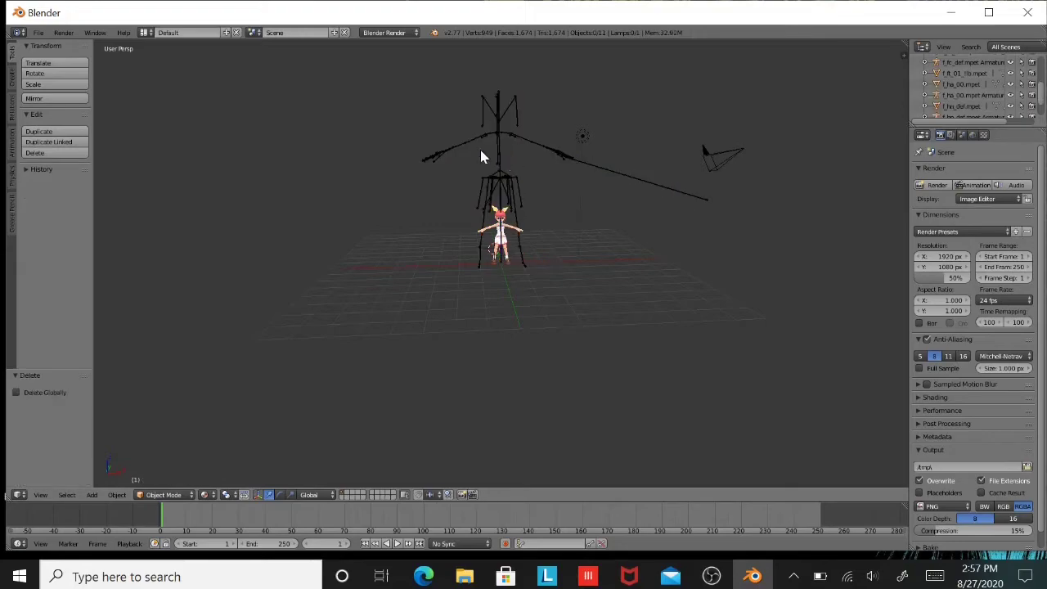
pyautogui.rightClick(503, 142)
pyautogui.press('x')
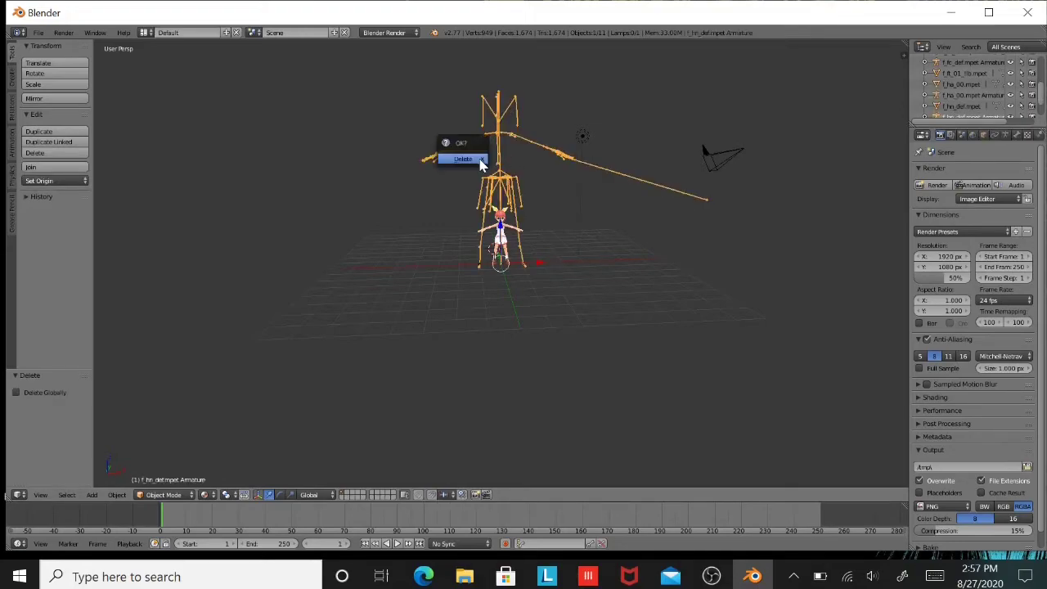
pyautogui.click(465, 159)
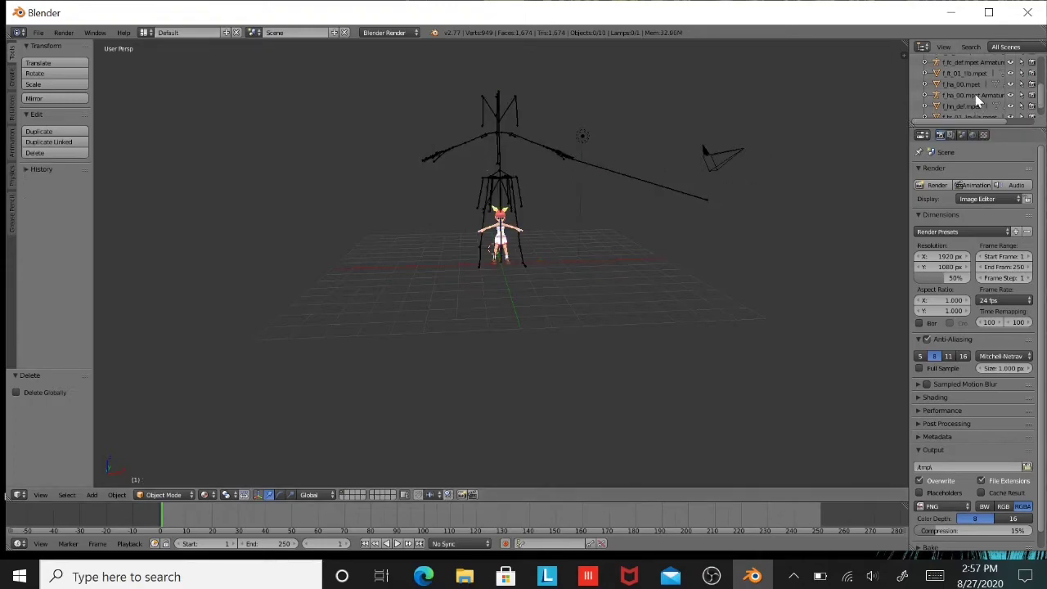
pyautogui.scroll(2, 965, 98)
pyautogui.scroll(-2, 961, 101)
pyautogui.rightClick(495, 136)
pyautogui.press('x')
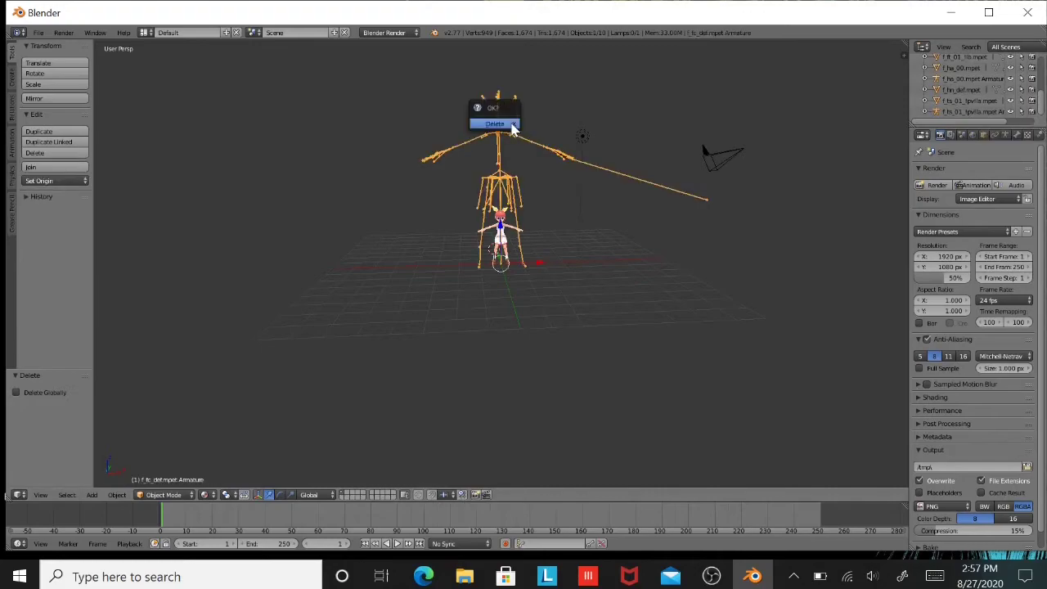
pyautogui.click(500, 123)
pyautogui.press('x')
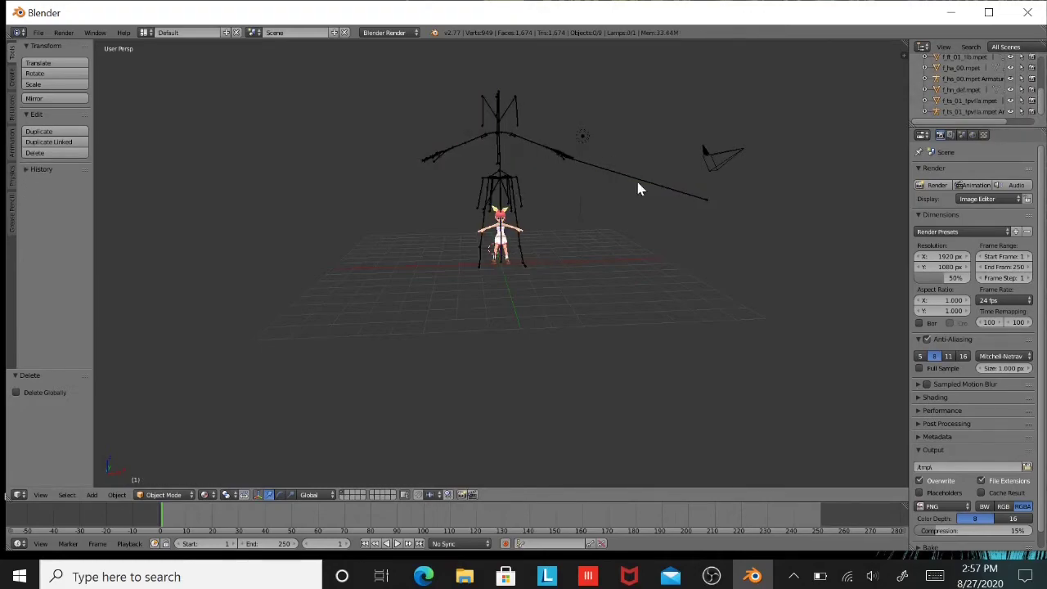
# Delete the outfit's and hair's armatures from the Outliner.
pyautogui.click(936, 111)
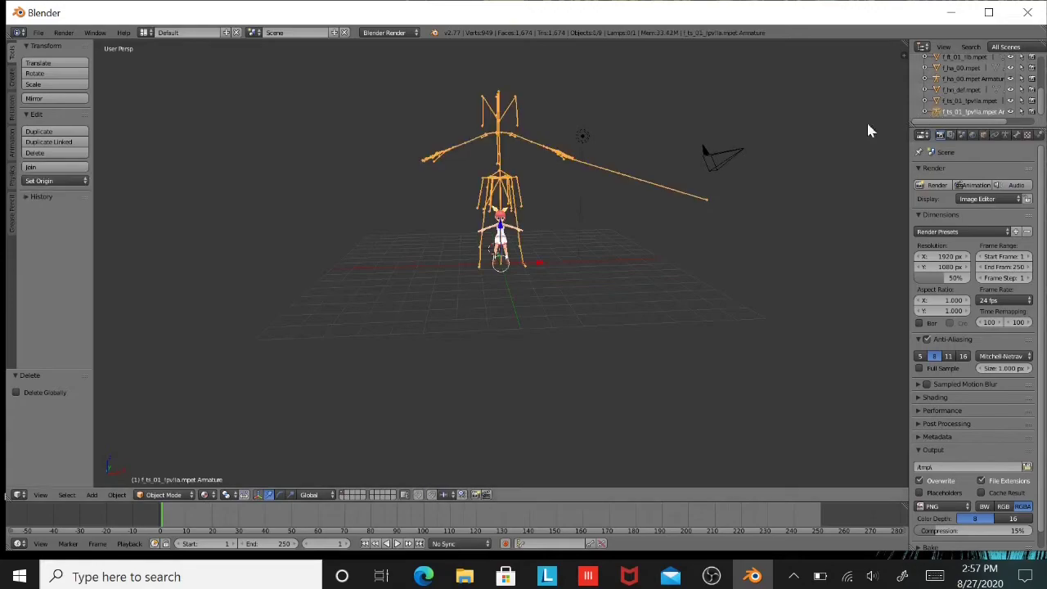
pyautogui.rightClick(961, 111)
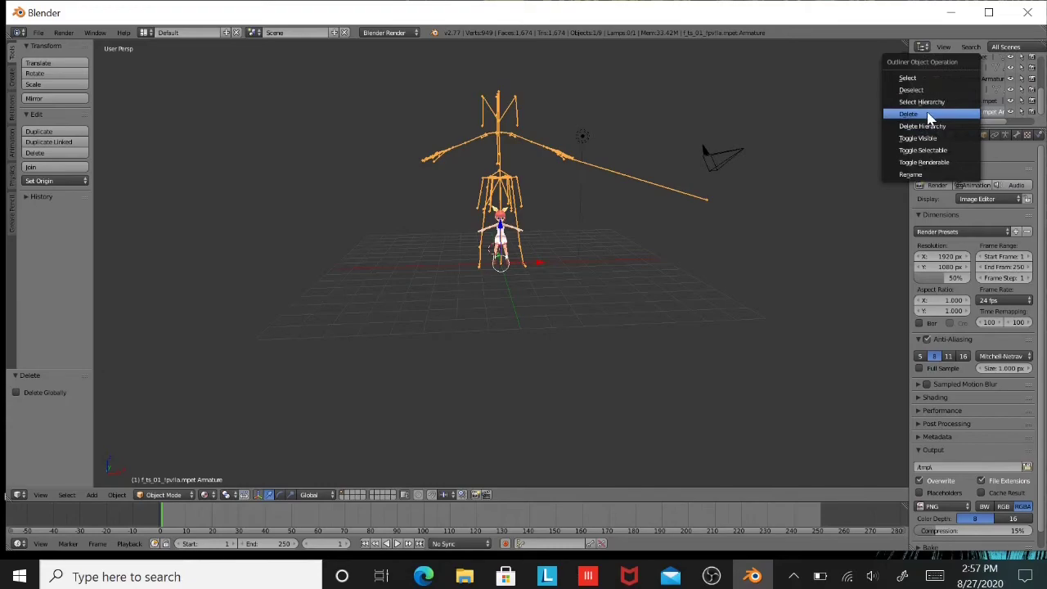
pyautogui.click(928, 115)
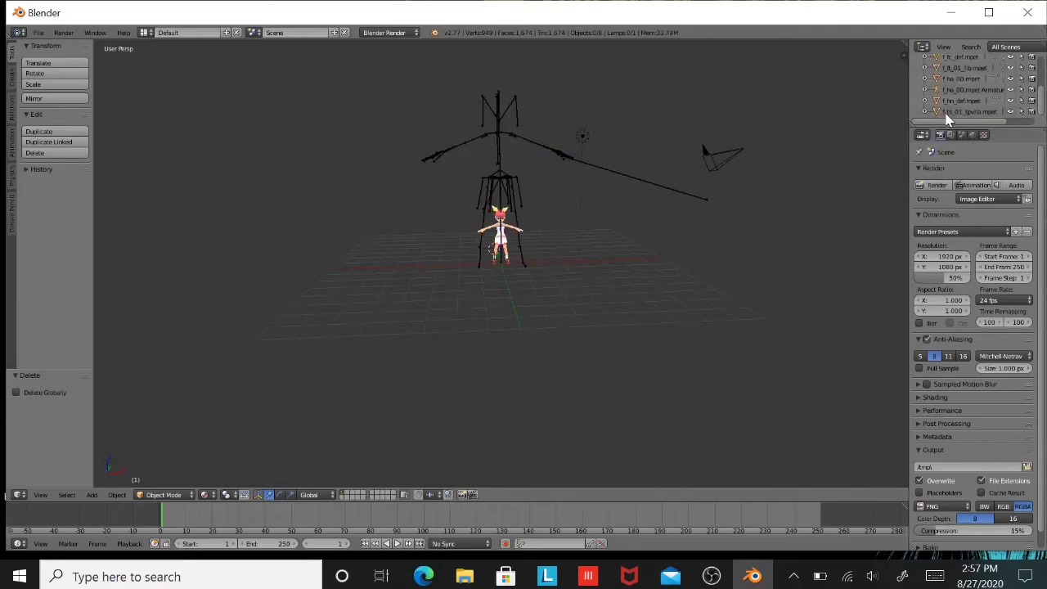
pyautogui.scroll(-2, 944, 112)
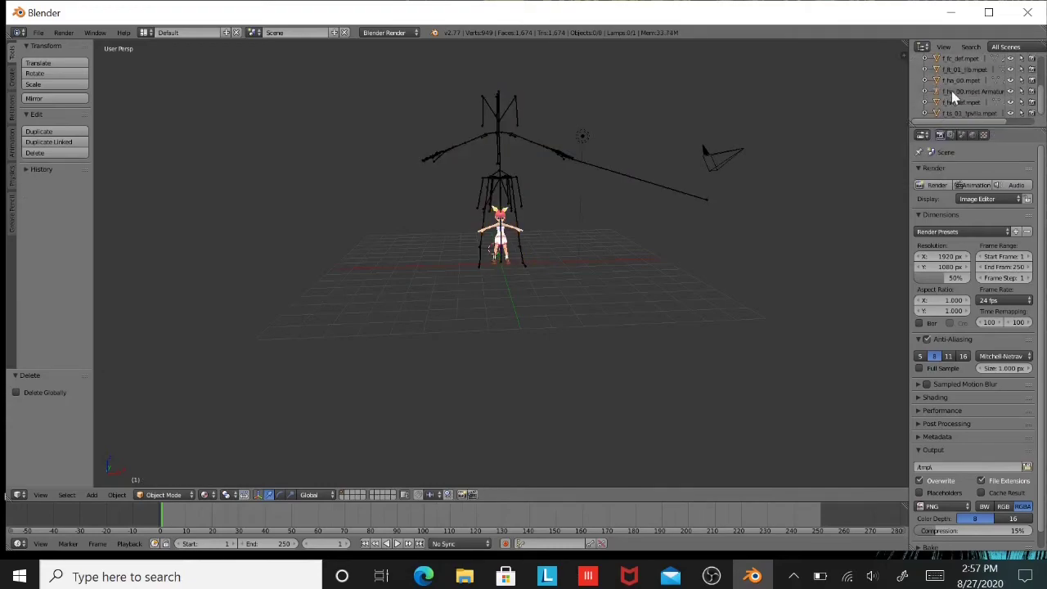
pyautogui.click(951, 91)
pyautogui.rightClick(951, 91)
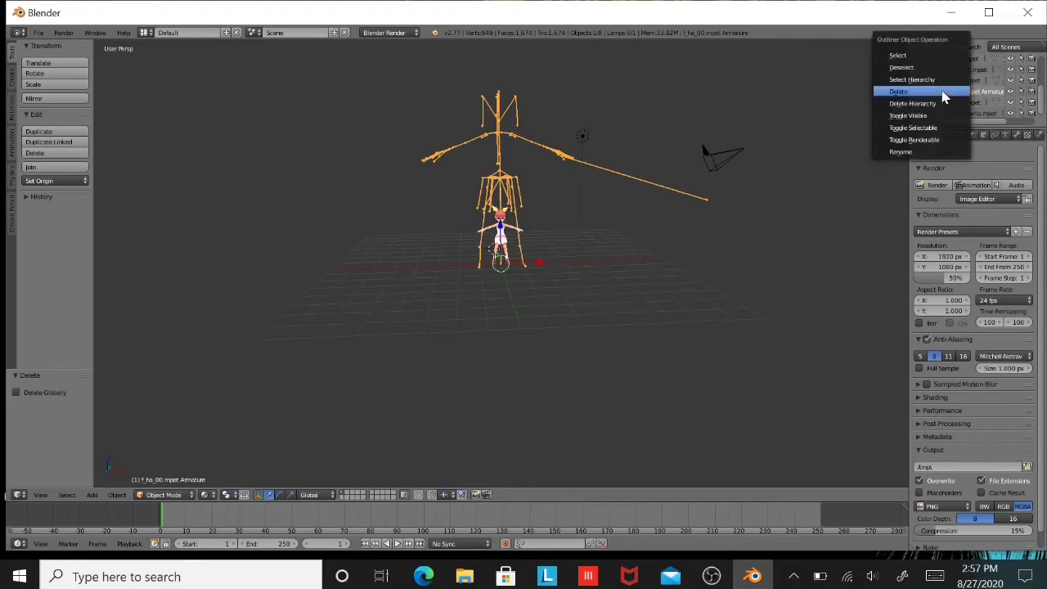
pyautogui.click(942, 92)
pyautogui.scroll(4, 546, 181)
pyautogui.moveTo(545, 181); pyautogui.dragTo(488, 229, button='middle')
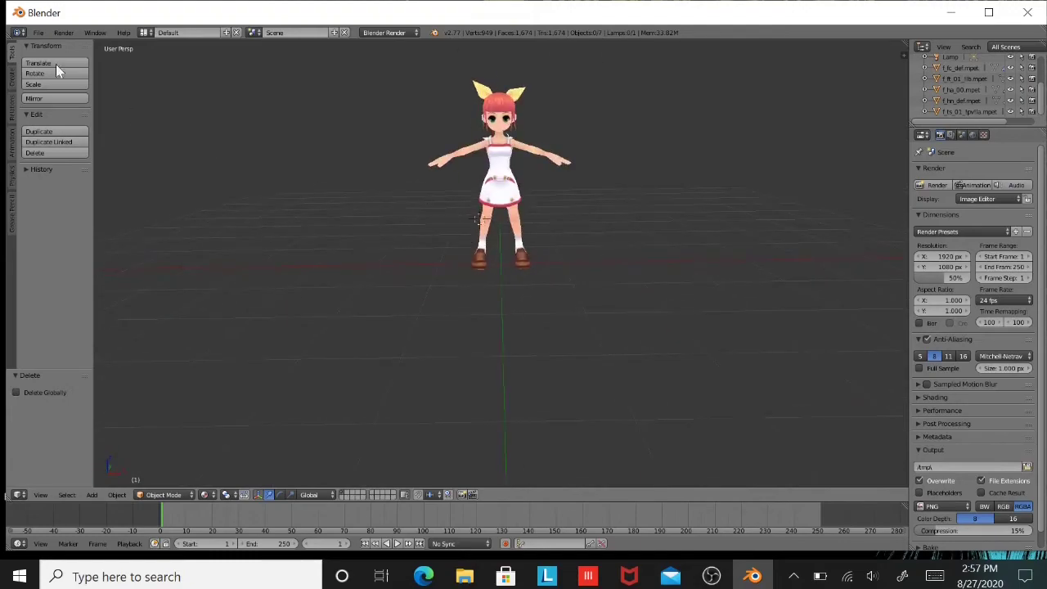
pyautogui.click(38, 32)
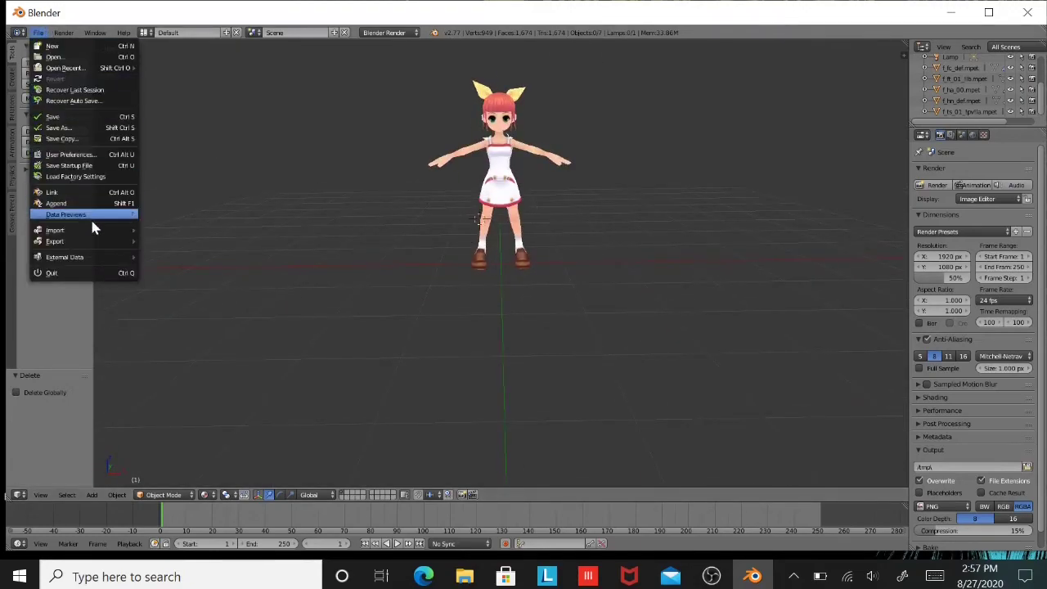
pyautogui.moveTo(96, 242)
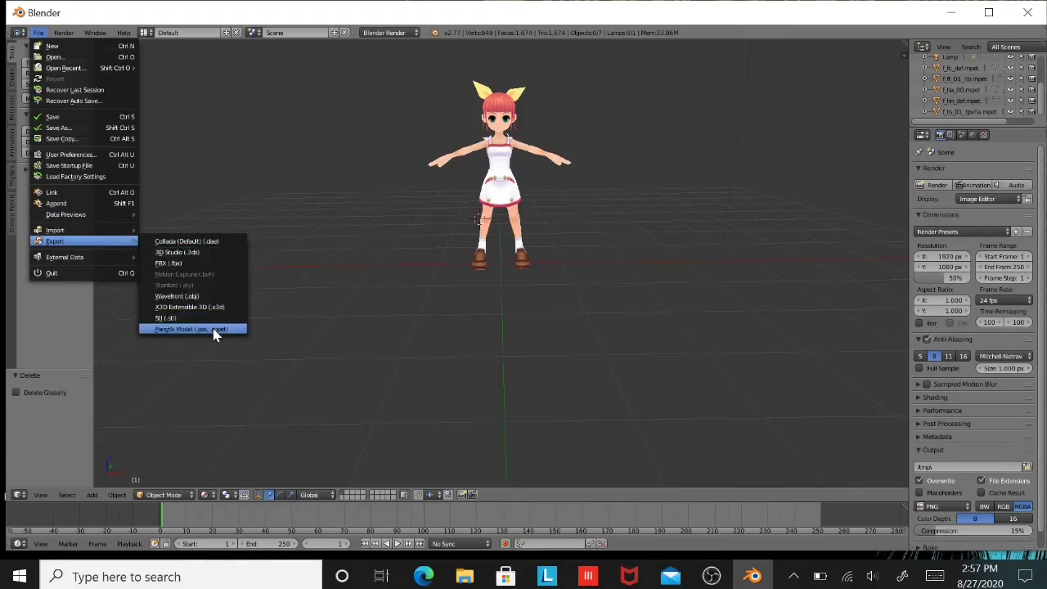